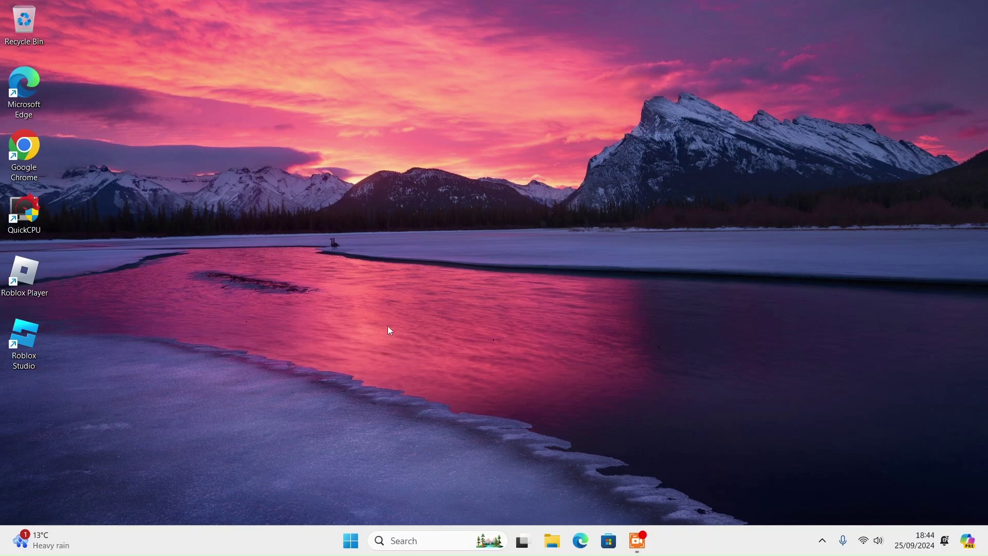
- Search for 'disk', open Defragment and Optimise Drives, and optimise drive C: now
left_click(459, 544)
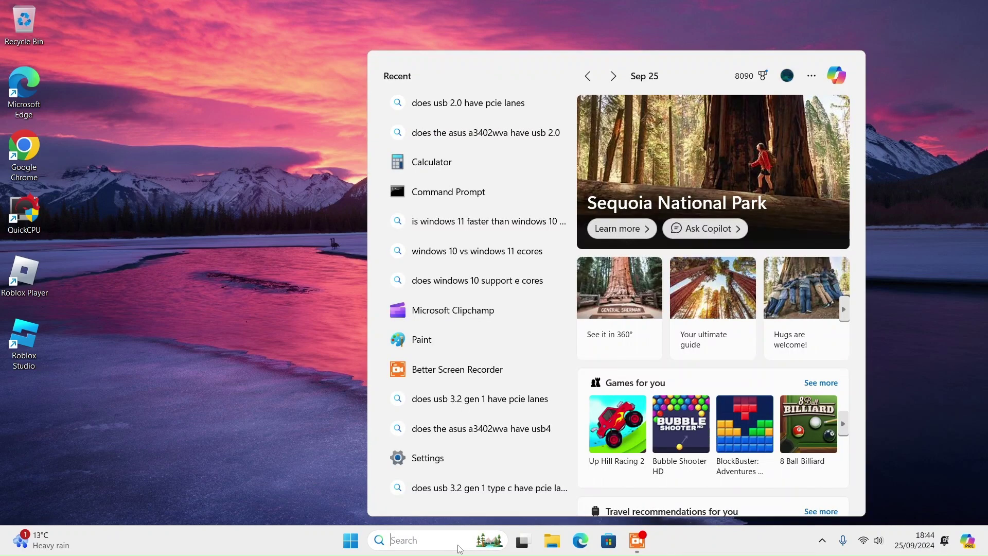
type("dfis")
key("BackSpace")
key("BackSpace")
key("BackSpace")
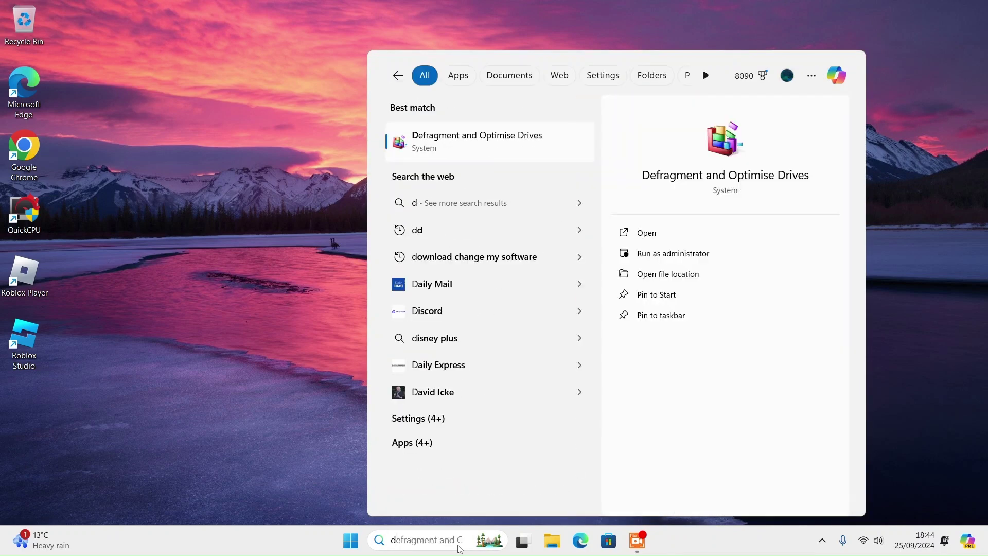
type("isk")
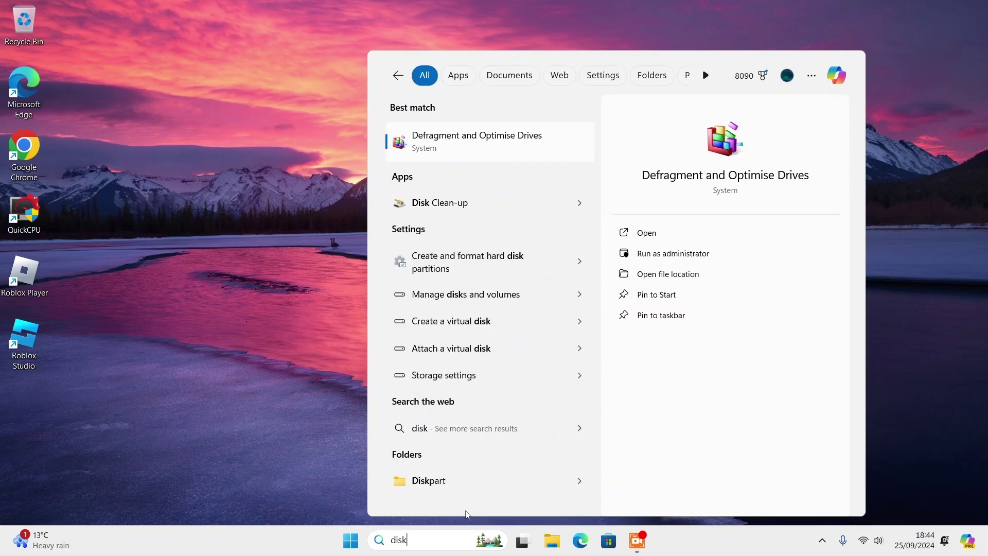
left_click(665, 237)
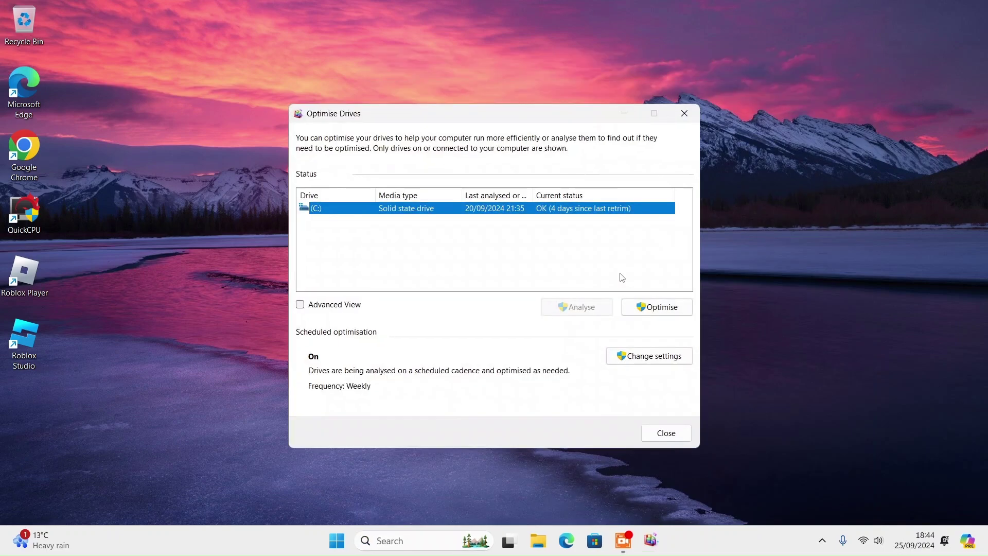
left_click(659, 306)
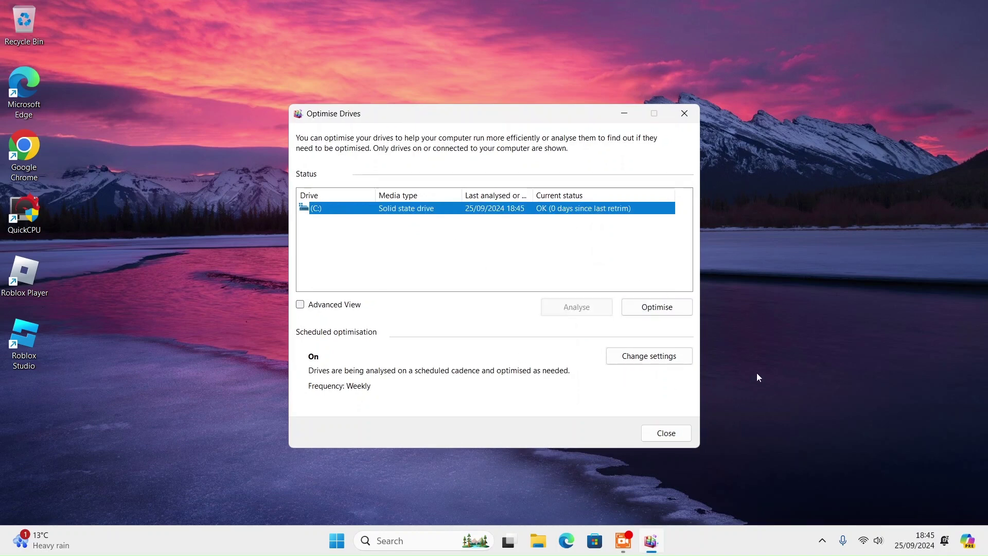
- Change the scheduled optimisation frequency from weekly to Daily and close the tool
left_click(649, 356)
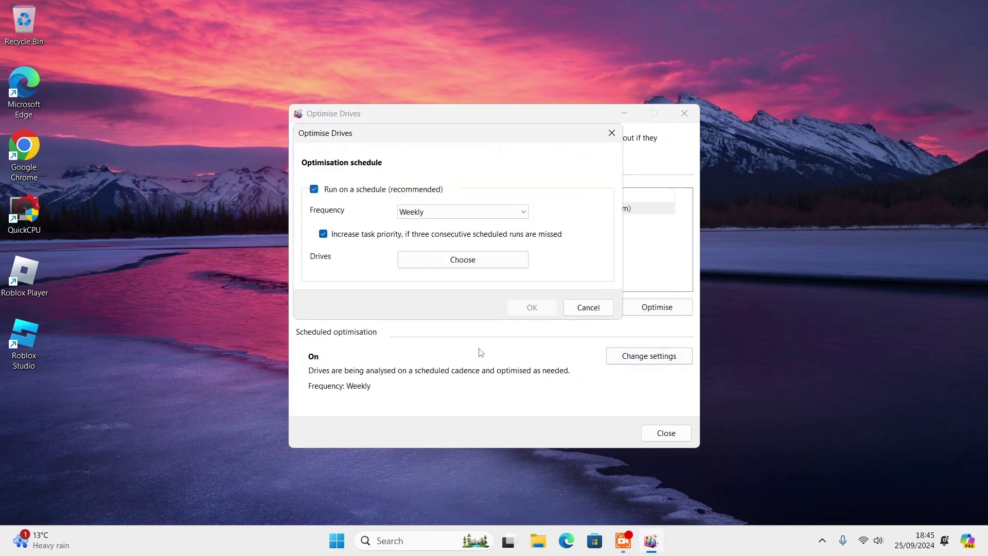
left_click(416, 213)
left_click(428, 225)
left_click(532, 307)
left_click(684, 113)
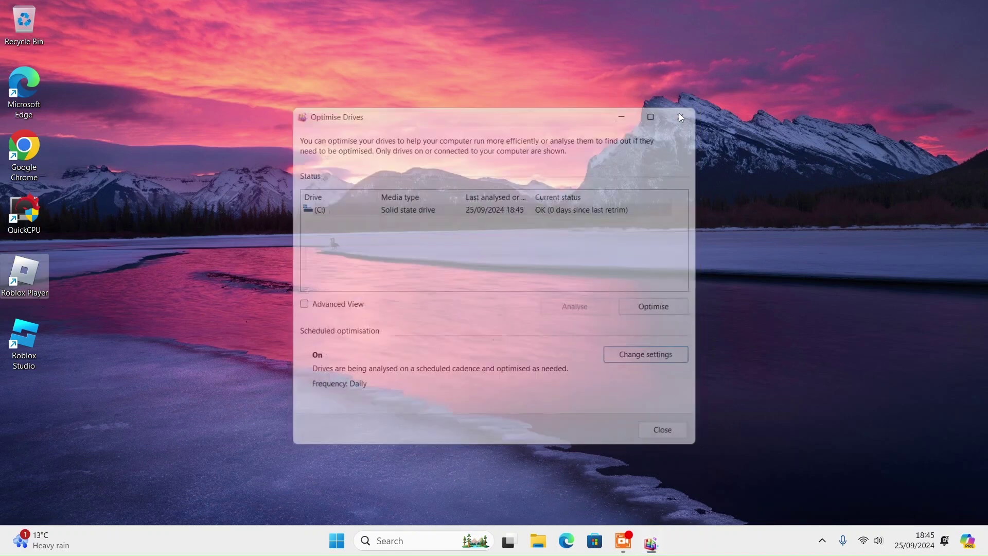
- Open Disk Clean-up and tick Delivery Optimisation Files and Temporary files
key("super")
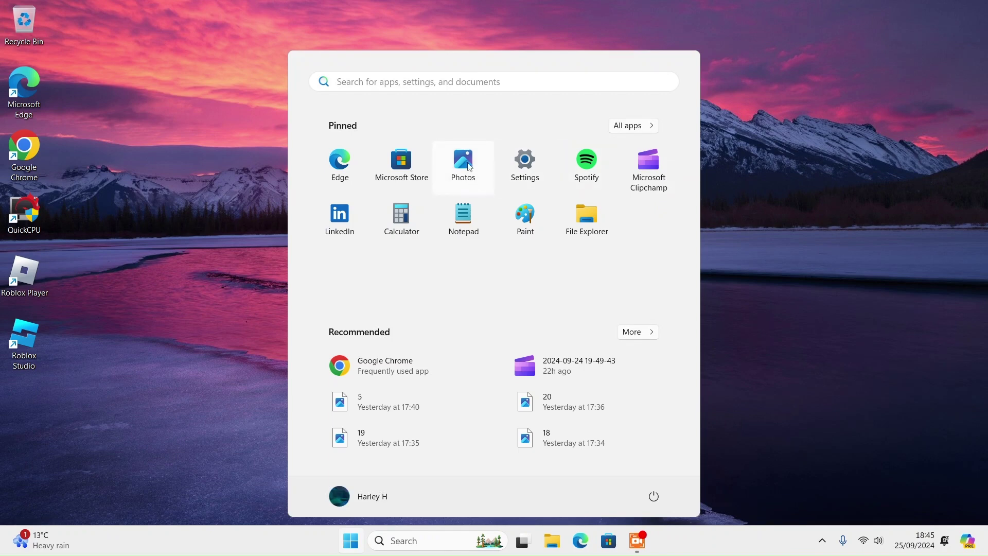
left_click(427, 82)
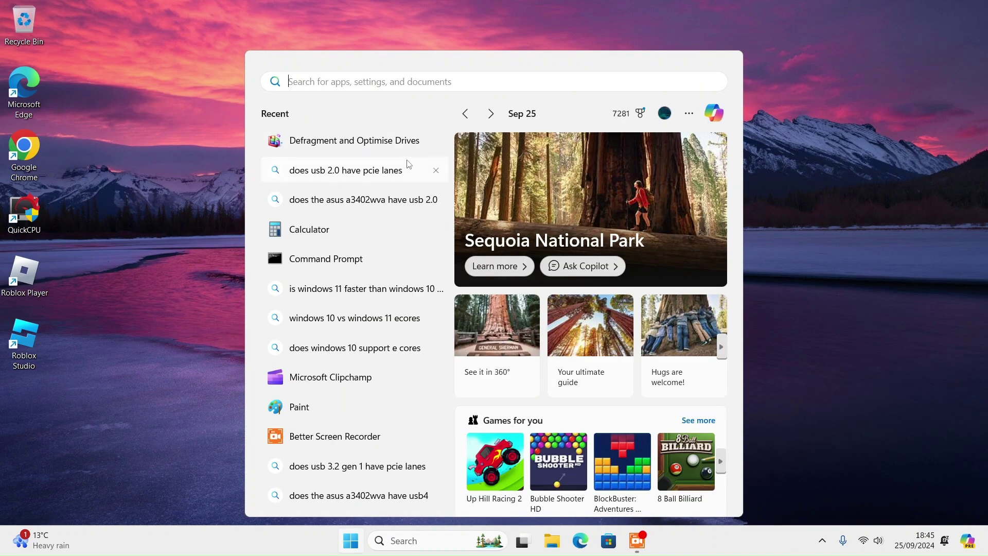
type("disk cl")
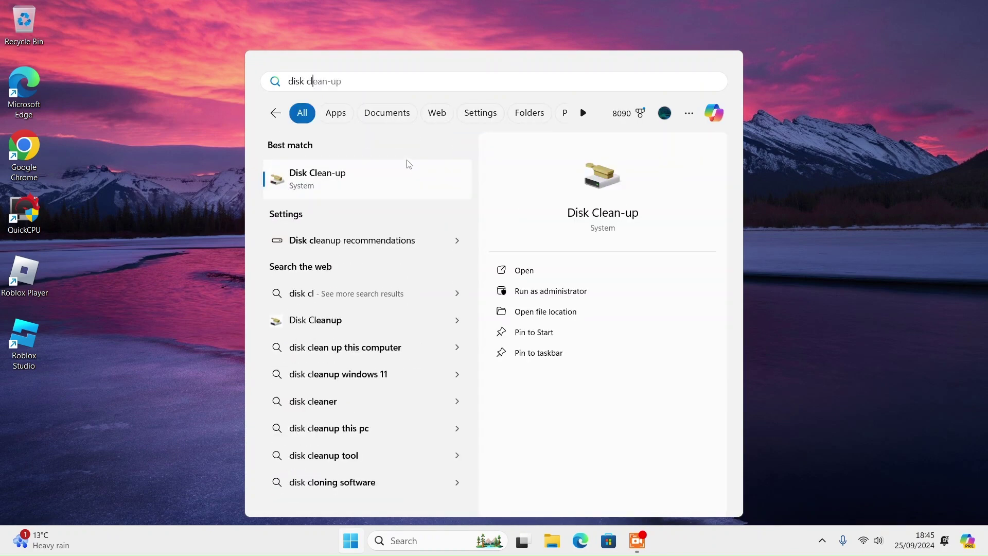
left_click(524, 271)
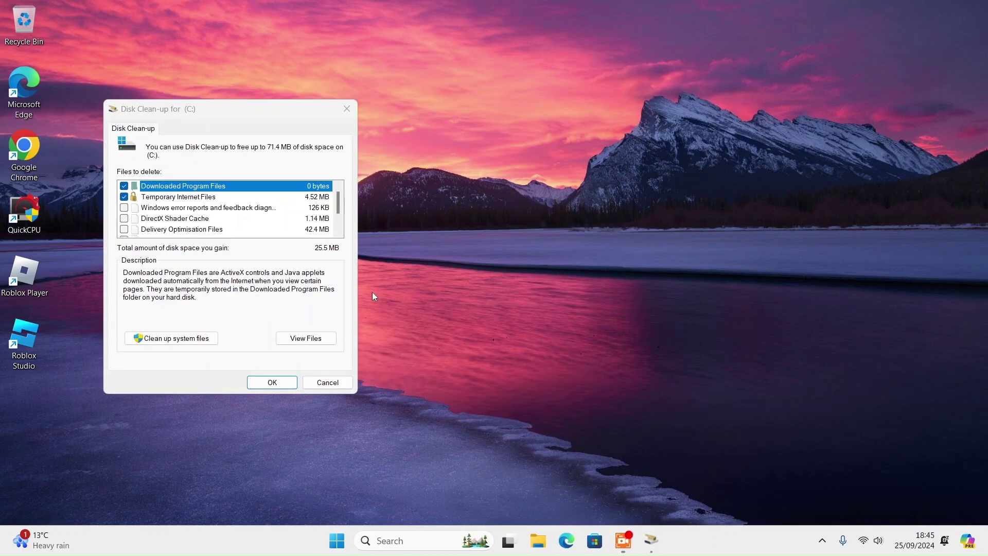
left_click(124, 229)
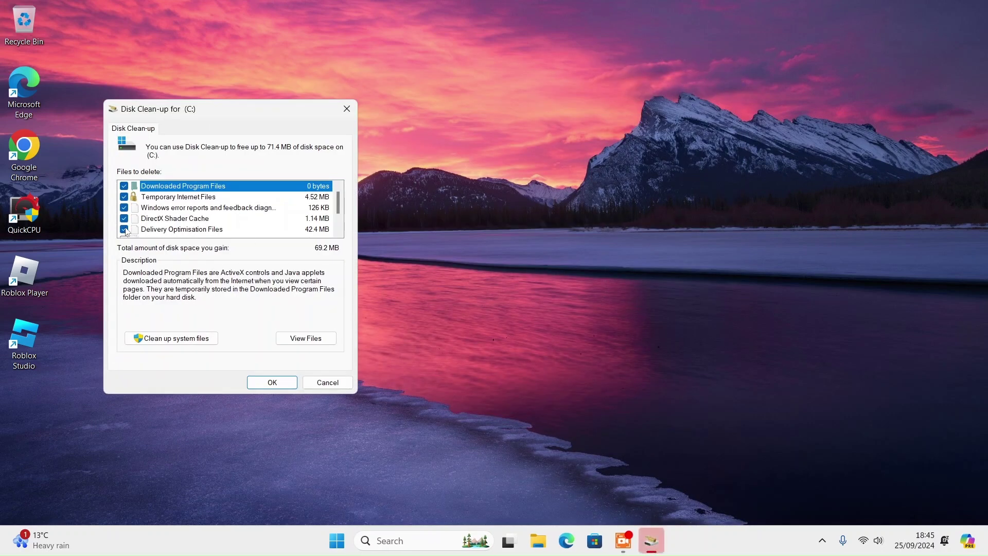
scroll(126, 224, "down", 1)
left_click(124, 218)
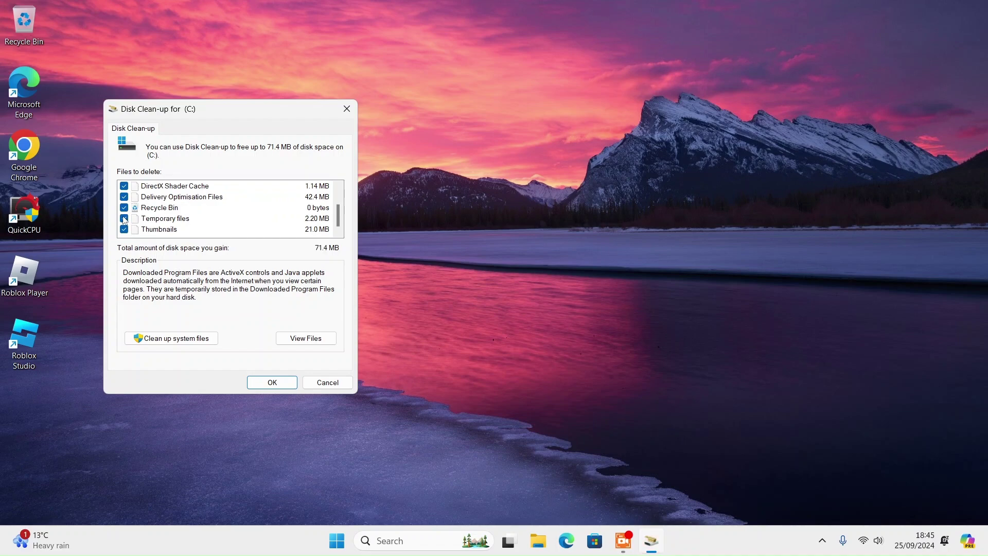
scroll(127, 219, "up", 1)
- Rescan with system files, tick Temporary, Delivery Optimisation, DirectX Shader Cache and error reports, and delete them
left_click(175, 339)
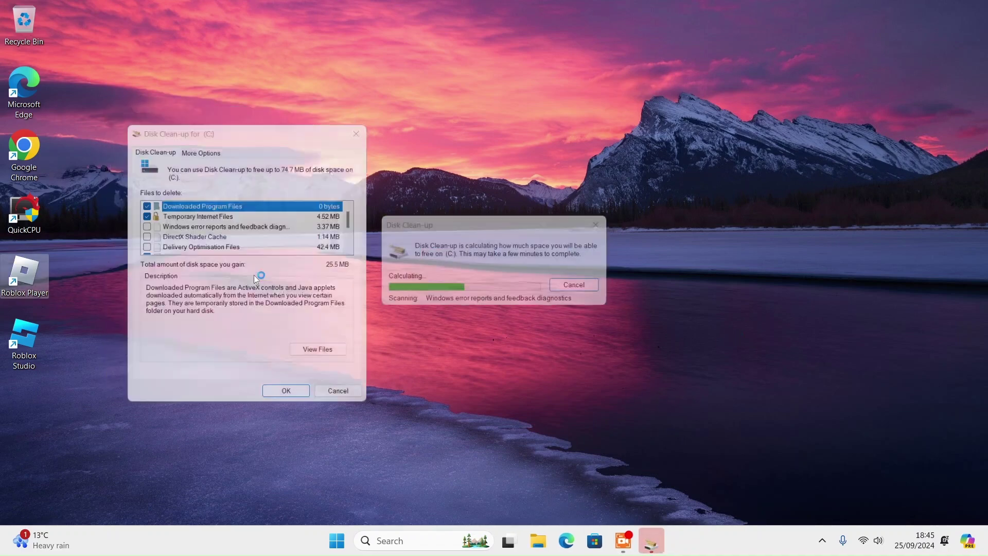
scroll(192, 225, "down", 2)
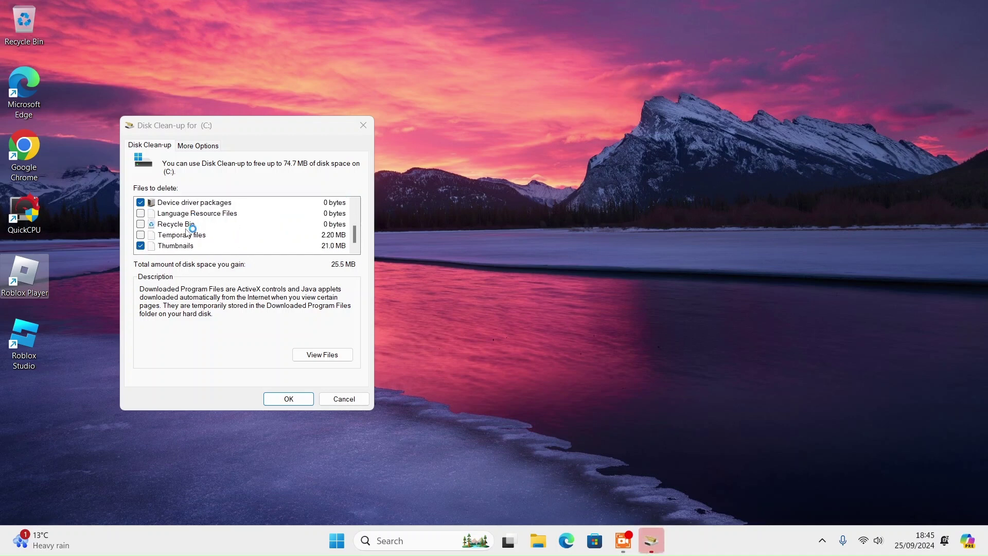
left_click(141, 235)
scroll(142, 240, "up", 2)
left_click(140, 234)
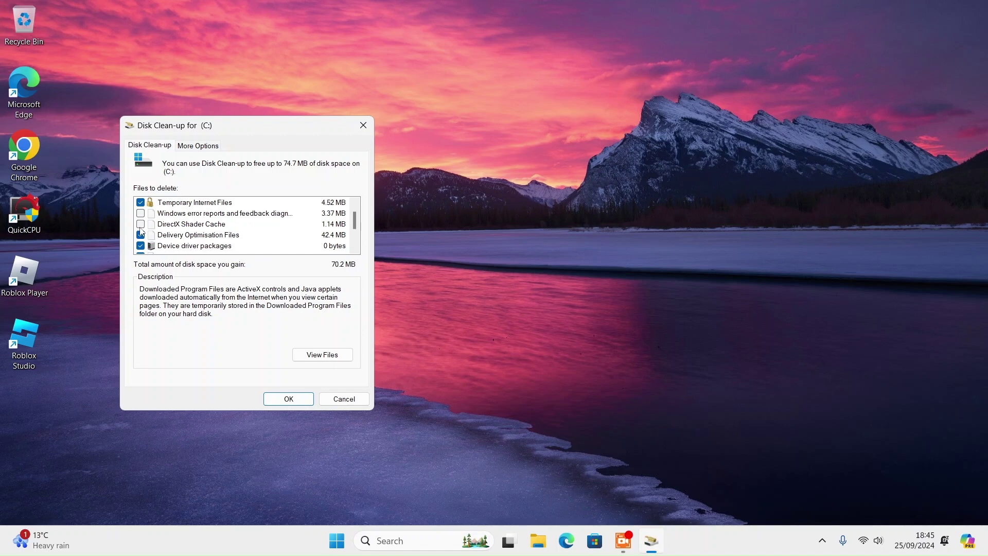
left_click(140, 224)
left_click(141, 213)
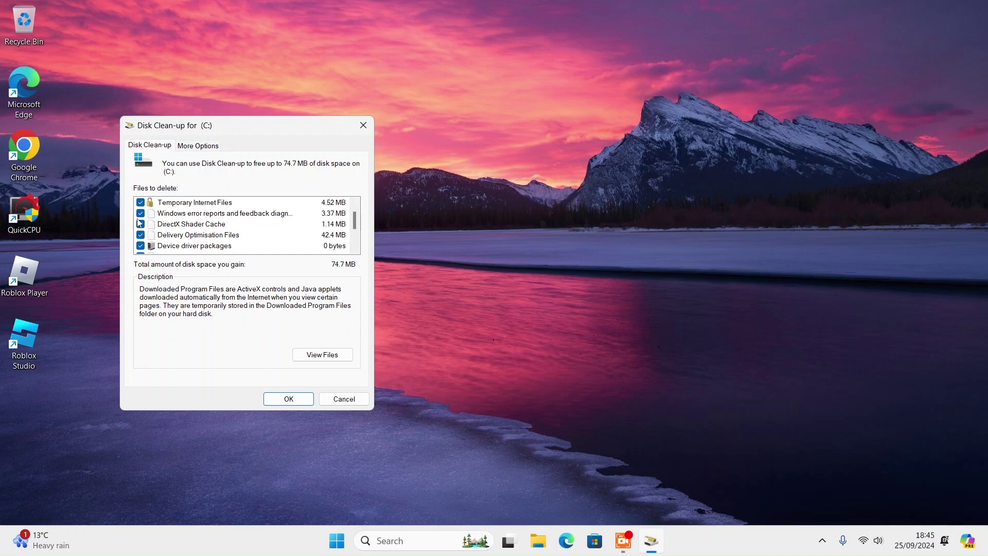
left_click(278, 396)
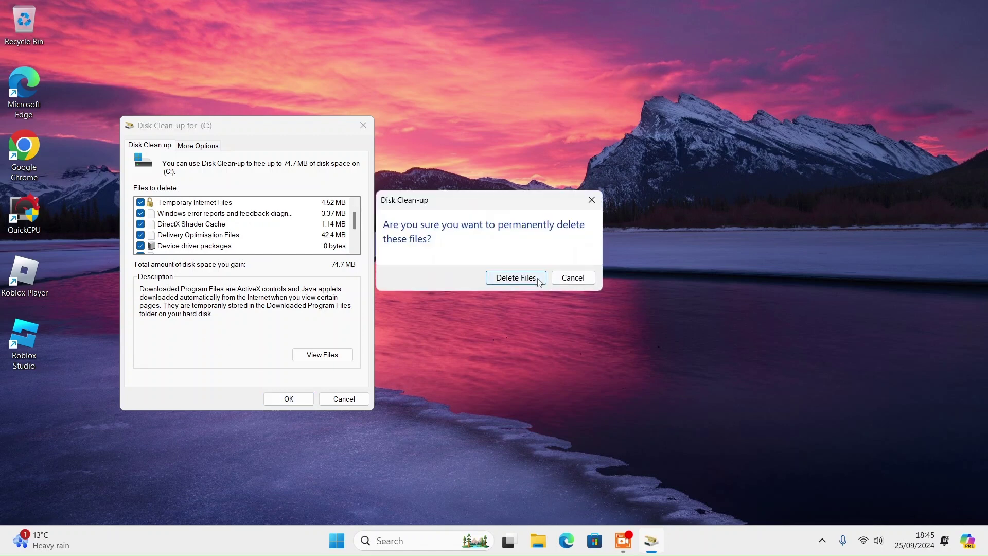
left_click(539, 281)
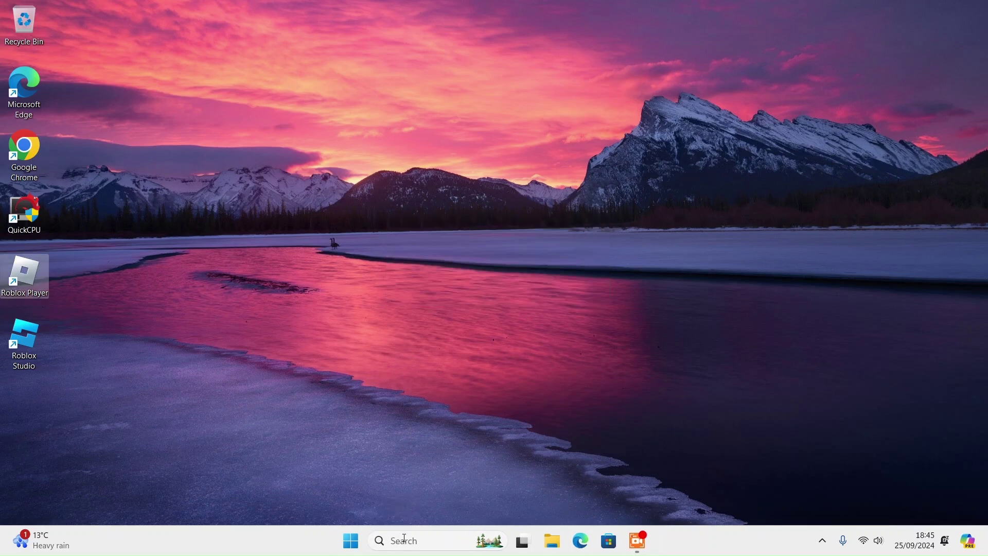
- Open advanced system settings and set the Start-up and Recovery operating-system list time to 0 seconds
left_click(404, 538)
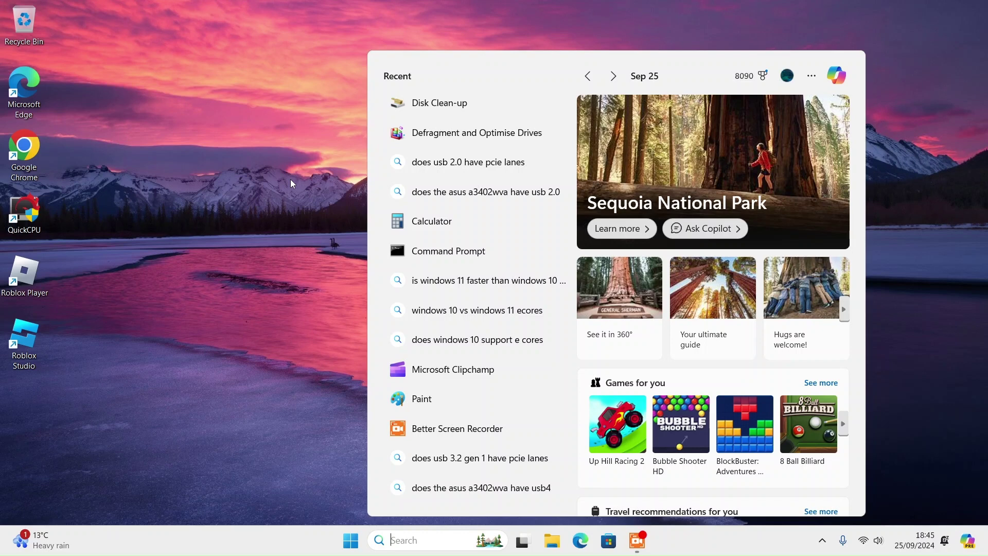
type("view")
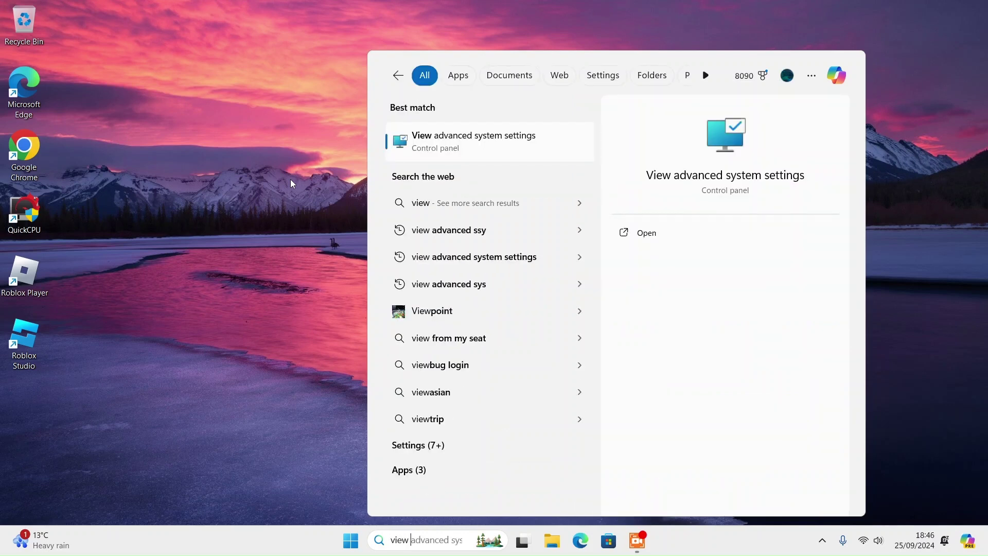
left_click(649, 235)
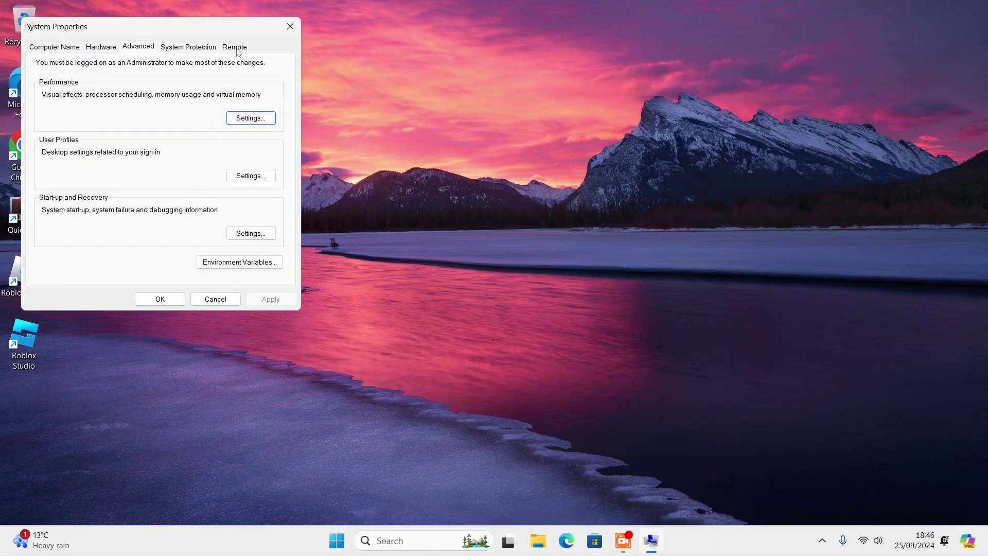
left_click(228, 233)
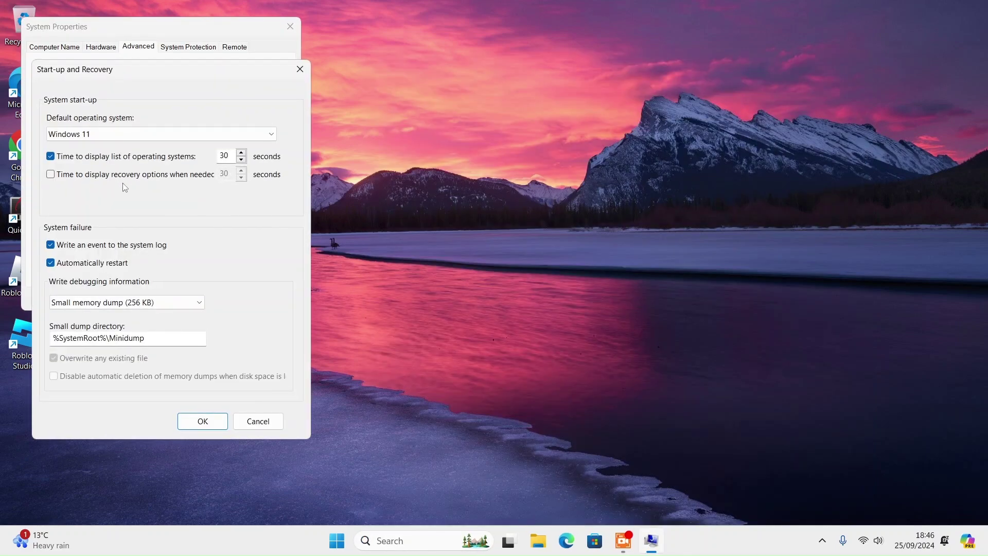
left_click_drag(229, 157, 217, 158)
type("0")
key("Return")
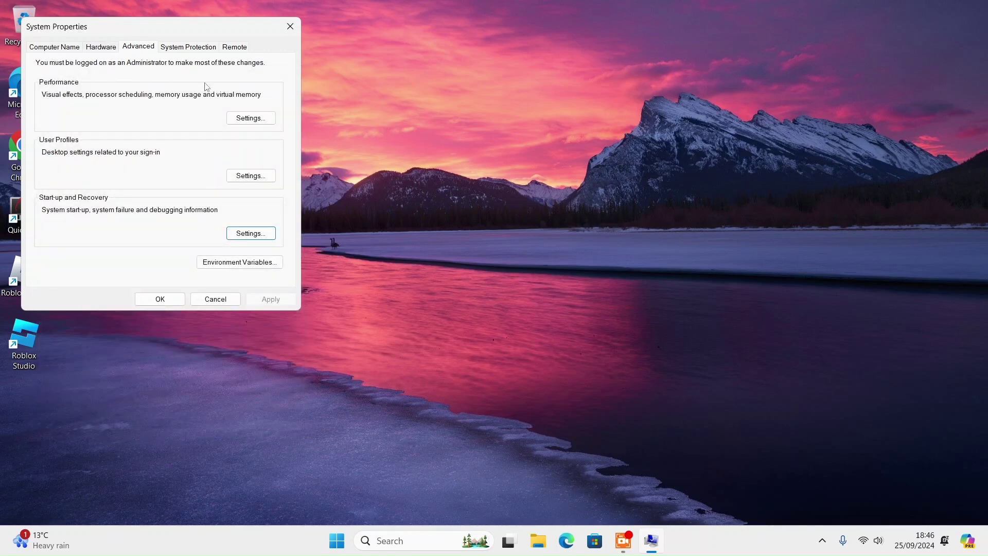
- Switch Performance Options visual effects to 'Adjust for best performance' and apply
left_click(251, 116)
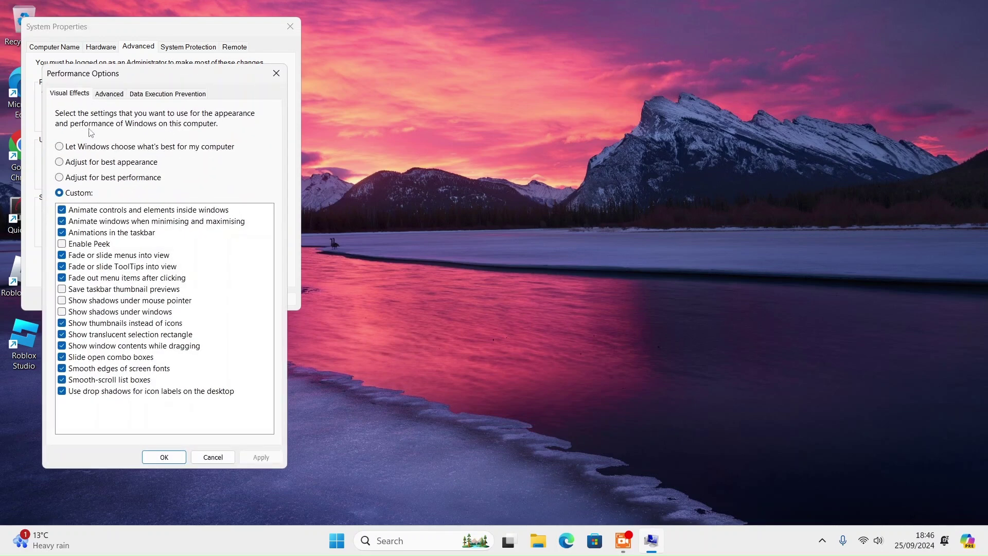
left_click(75, 177)
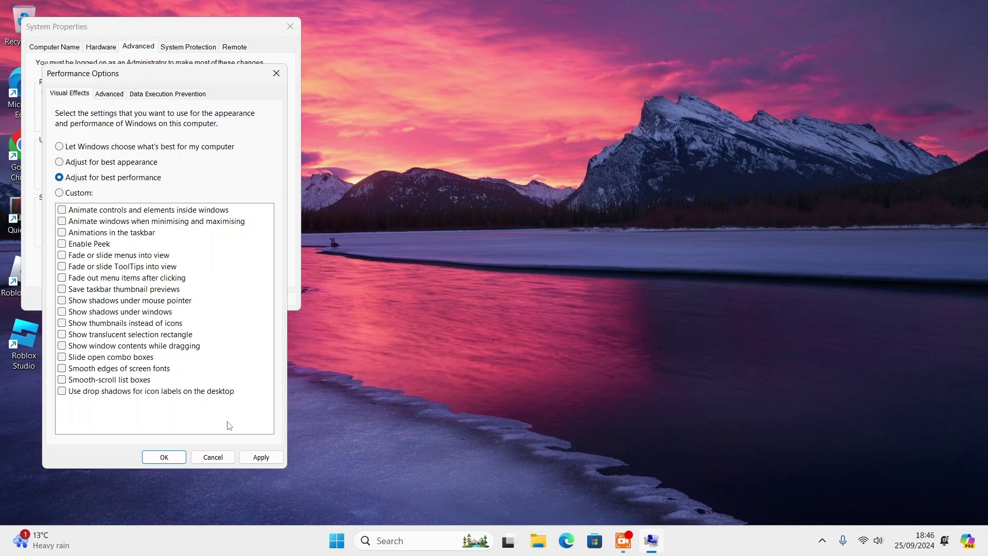
left_click(260, 457)
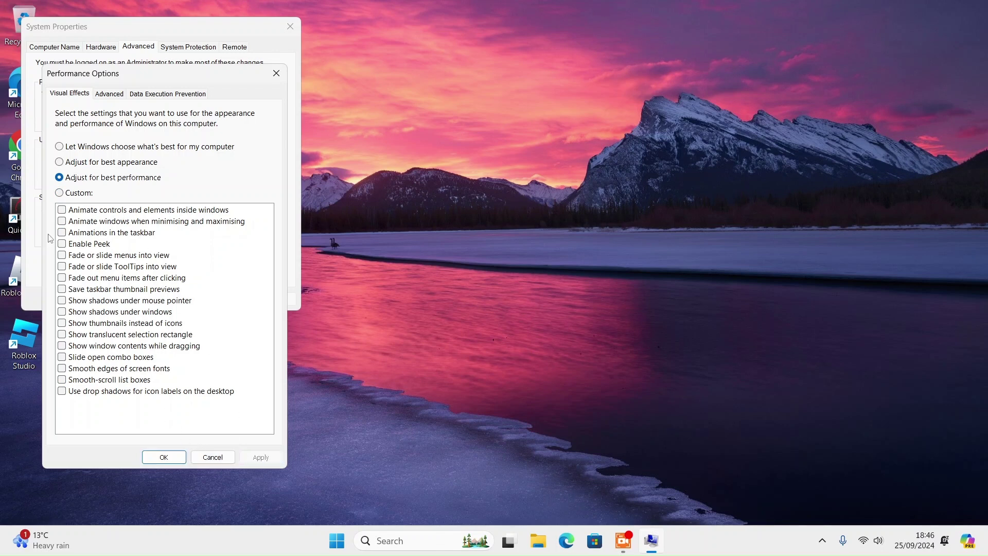
- Re-enable window, minimise and taskbar animations, smooth scrolling, icon shadows, font smoothing and thumbnails, then apply
left_click(61, 211)
left_click(62, 221)
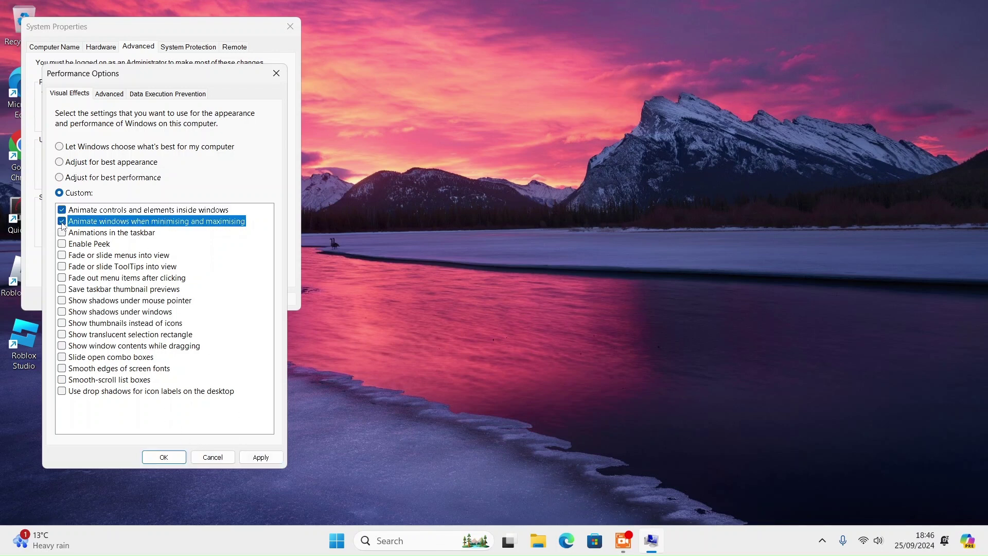
left_click(61, 233)
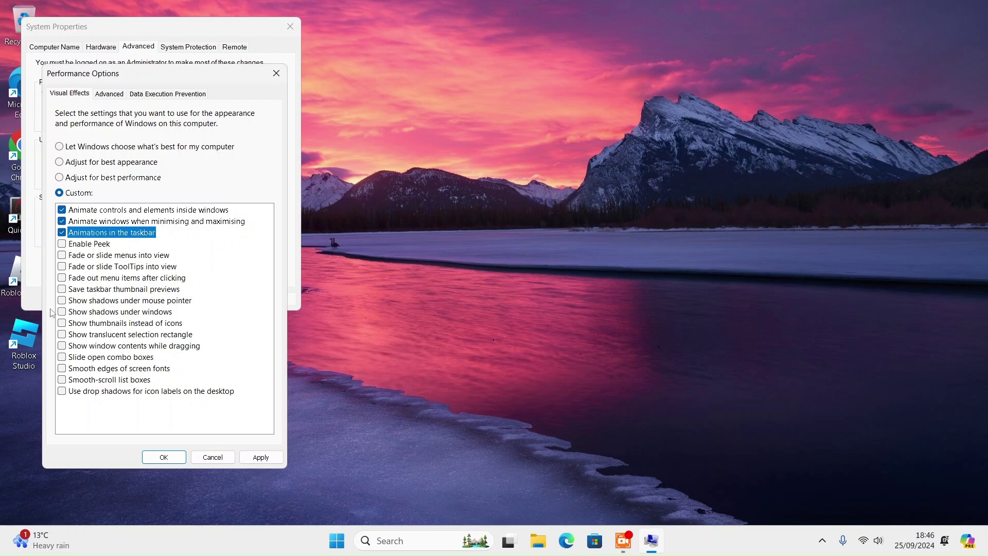
left_click(62, 381)
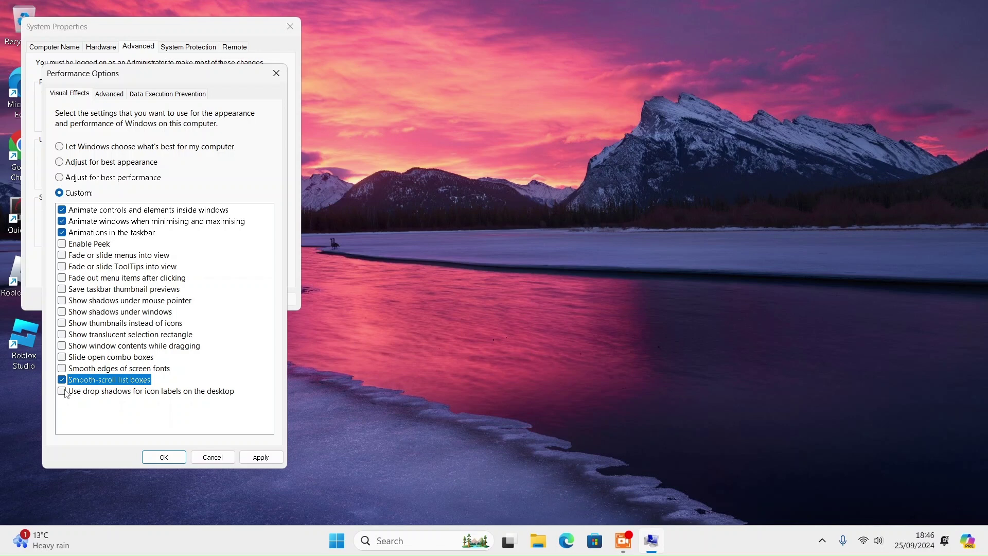
left_click(62, 392)
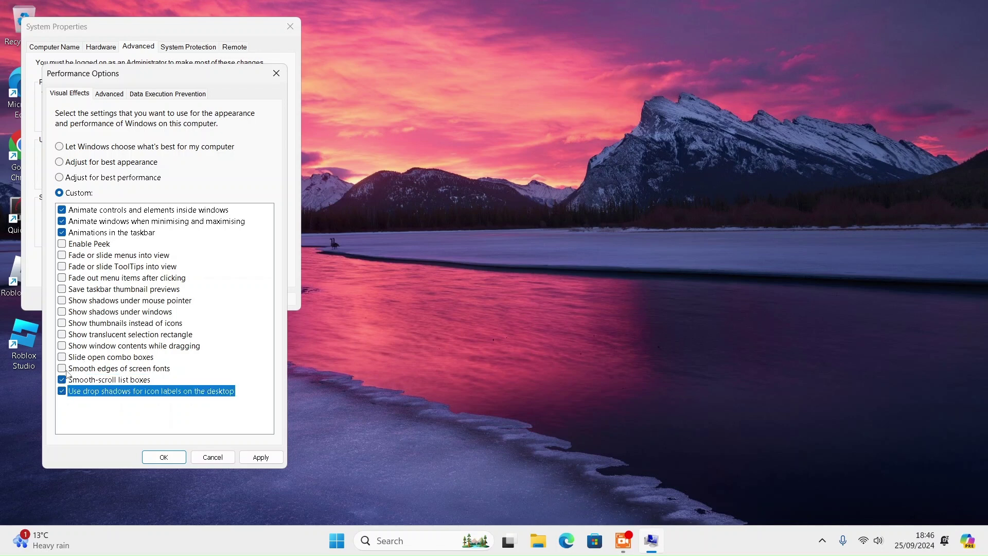
left_click(62, 368)
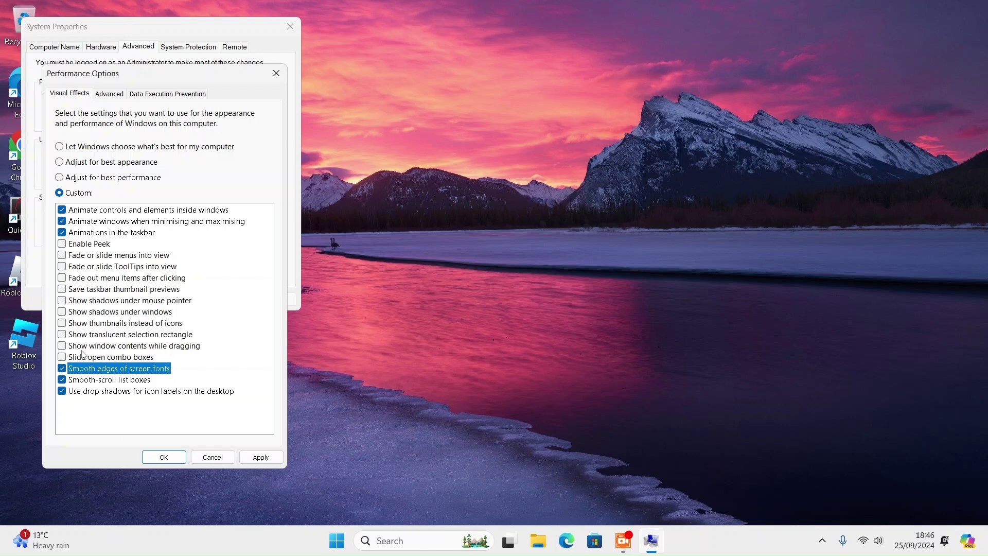
left_click(62, 324)
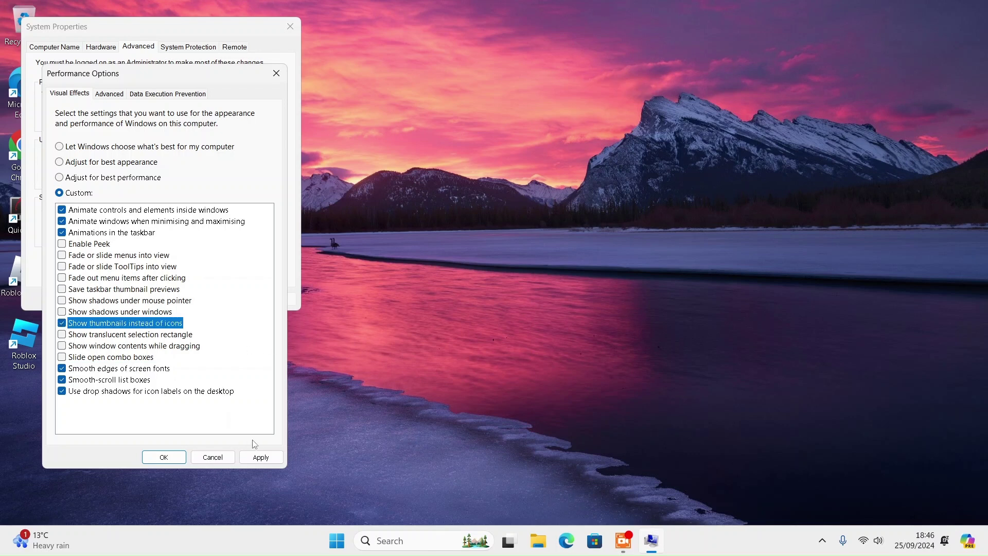
left_click(251, 458)
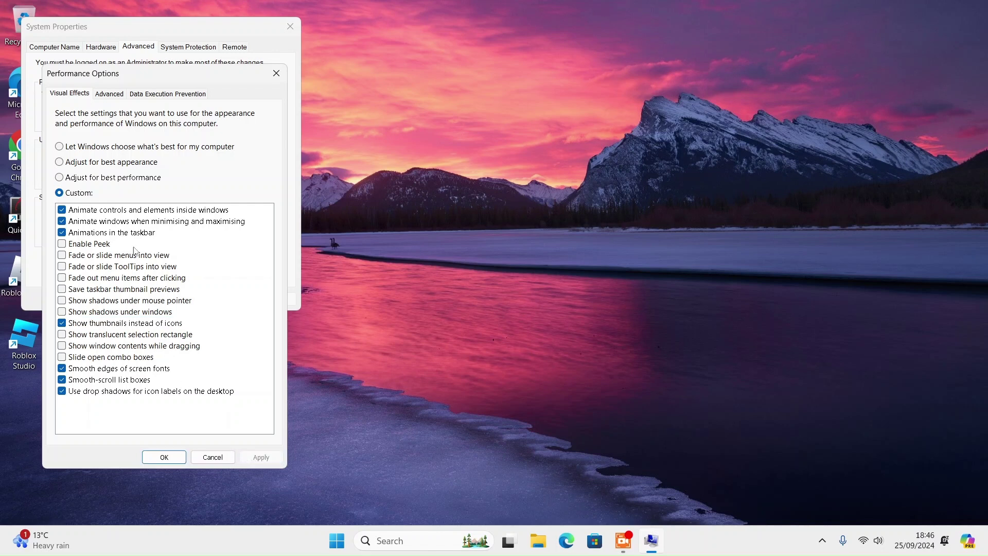
- Reopen Performance Options, turn on 'Show window contents while dragging', apply and confirm with OK
left_click(101, 94)
left_click(88, 96)
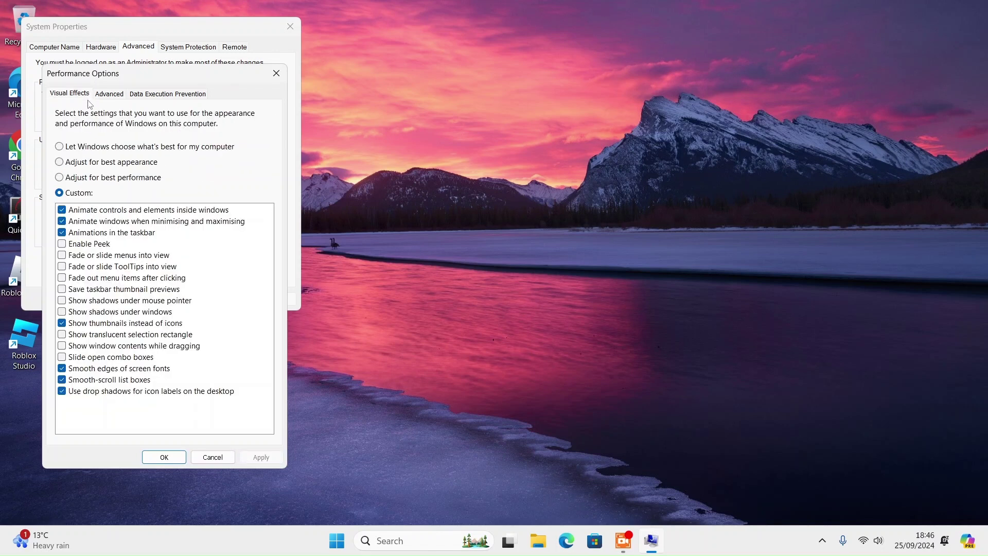
left_click(276, 73)
left_click_drag(201, 39, 351, 75)
left_click(405, 165)
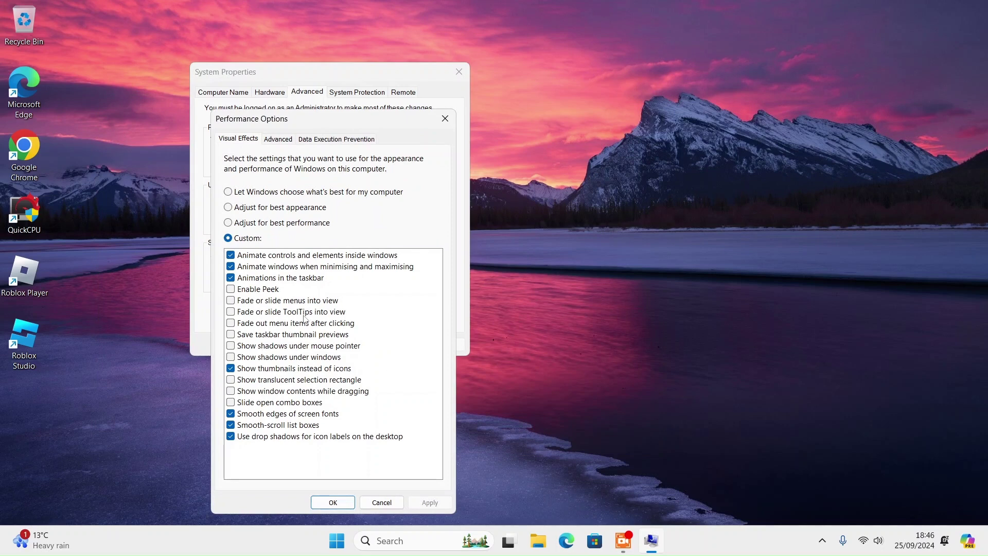
left_click(239, 391)
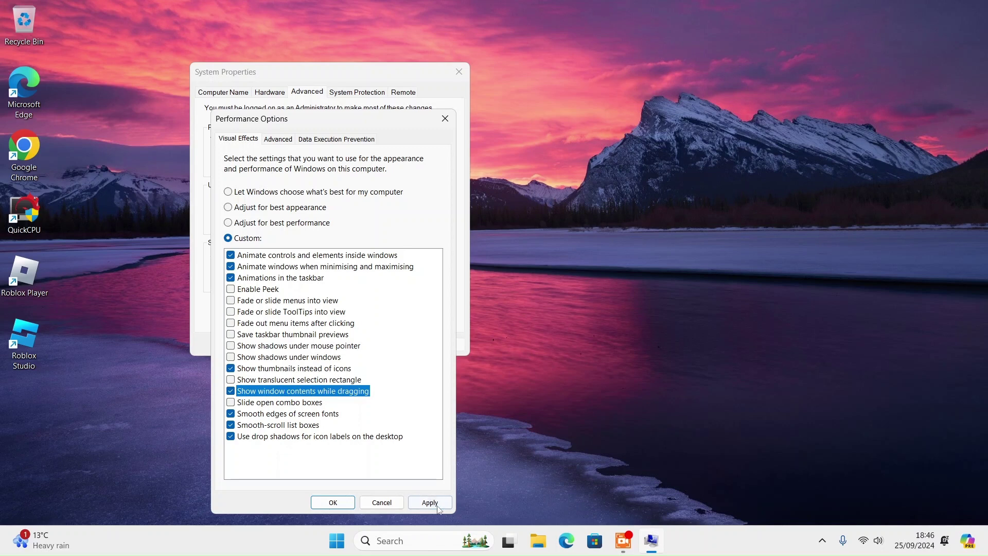
left_click(429, 502)
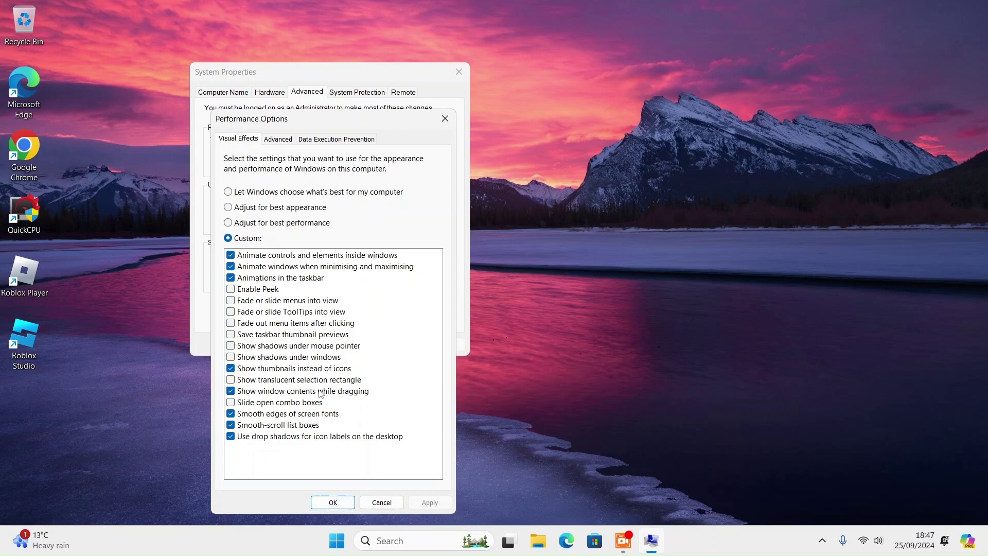
left_click(318, 501)
- Browse the System Protection, Computer Name and Hardware tabs, then open Device Manager
left_click_drag(349, 78, 428, 155)
left_click(447, 167)
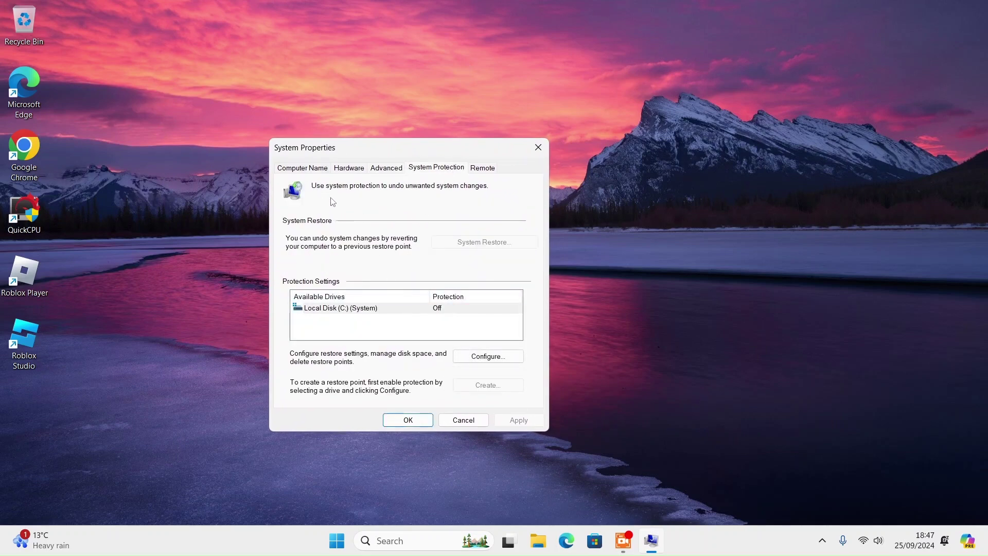
left_click(315, 170)
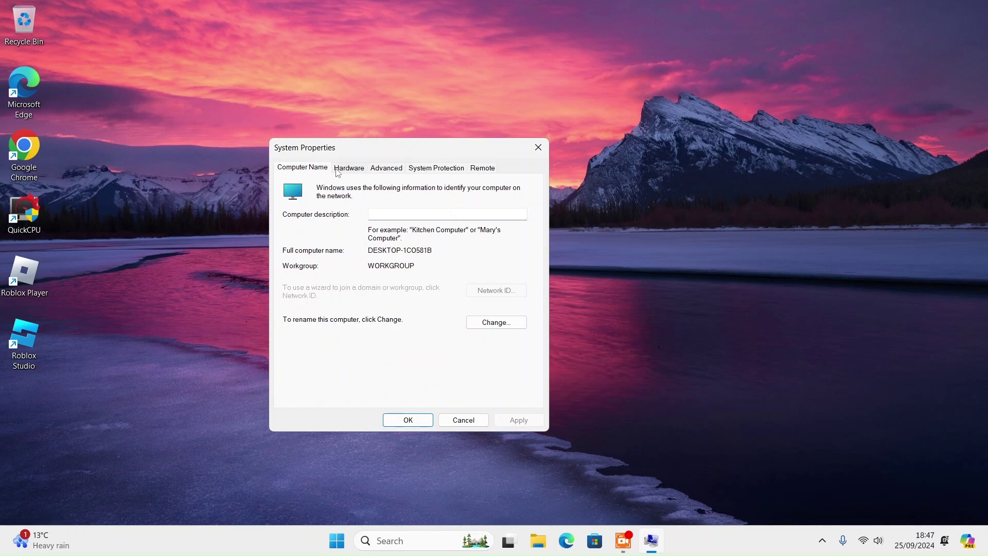
left_click(340, 173)
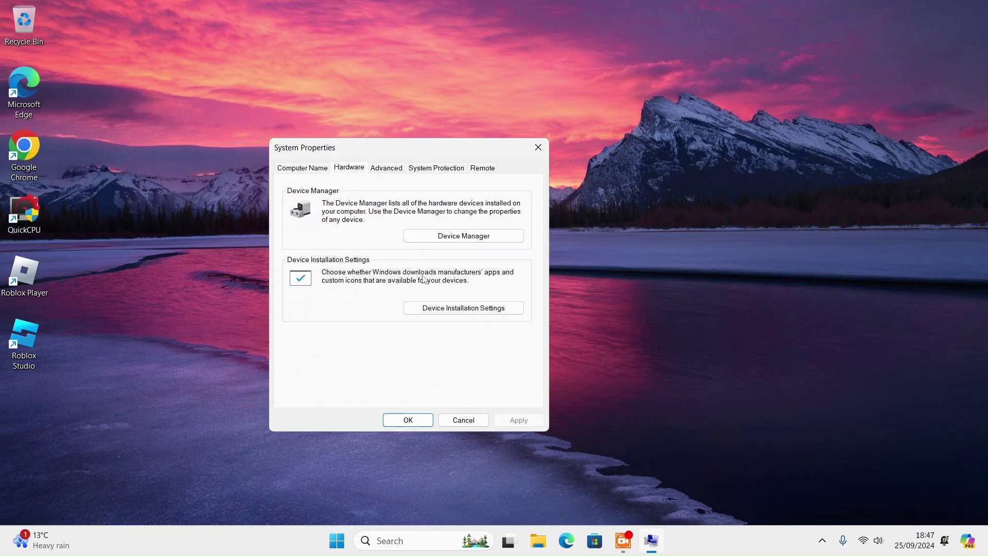
left_click(431, 238)
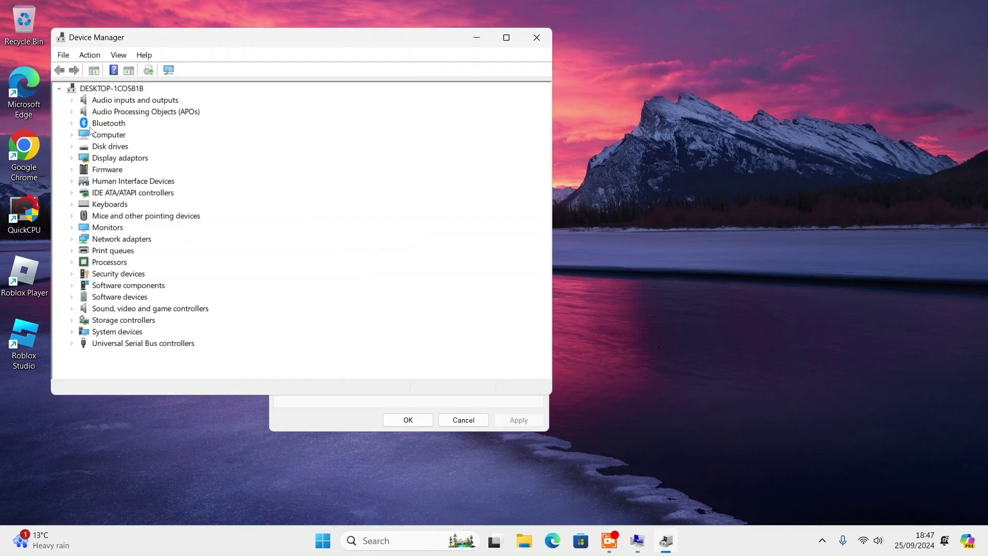
- Disable the Root Print Queue device under Print queues
left_click(72, 250)
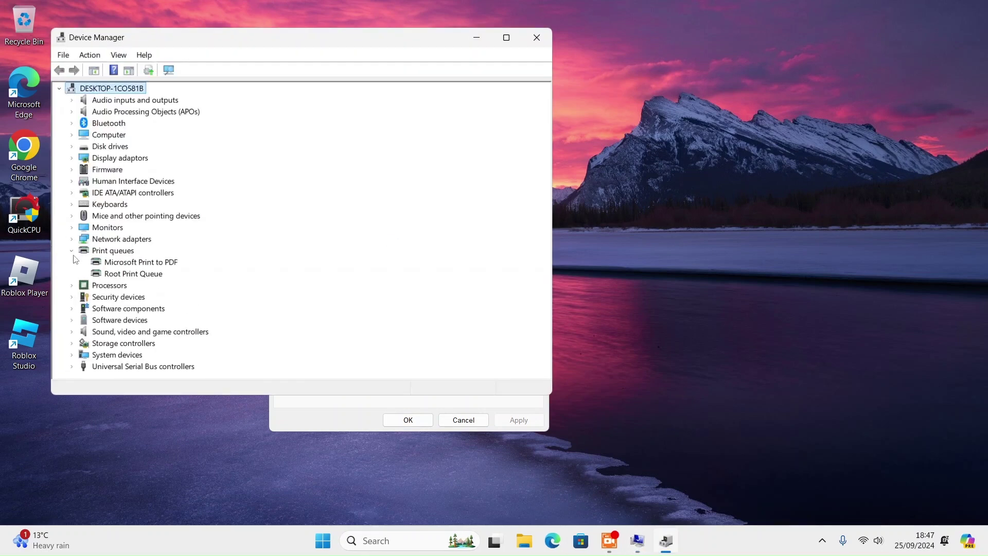
left_click(115, 274)
left_click(238, 70)
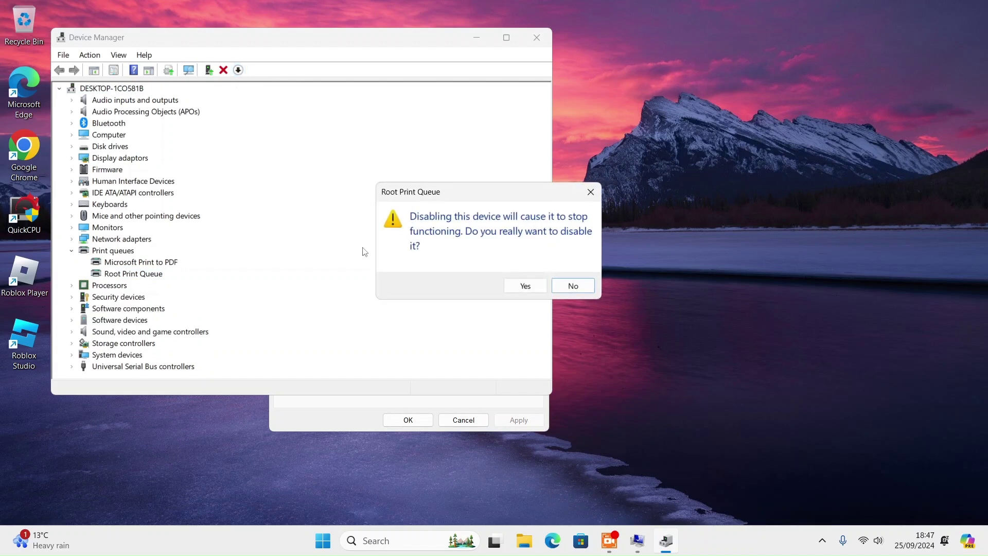
left_click(538, 286)
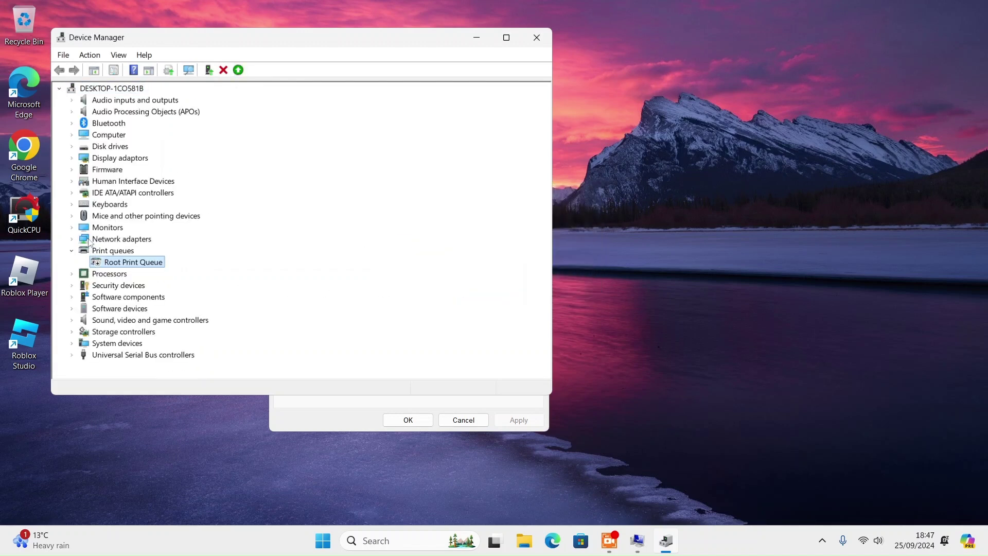
- Expand Mice, Keyboards, IDE ATA/ATAPI, Human Interface Devices, Firmware, Display adaptors, Disk drives and Computer
double_click(76, 216)
left_click(75, 206)
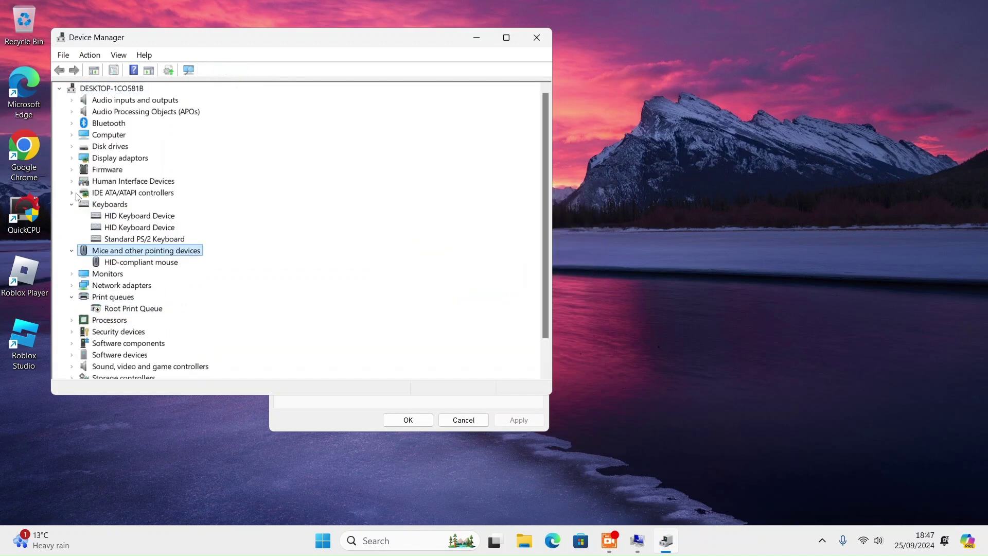
left_click(72, 193)
left_click(72, 181)
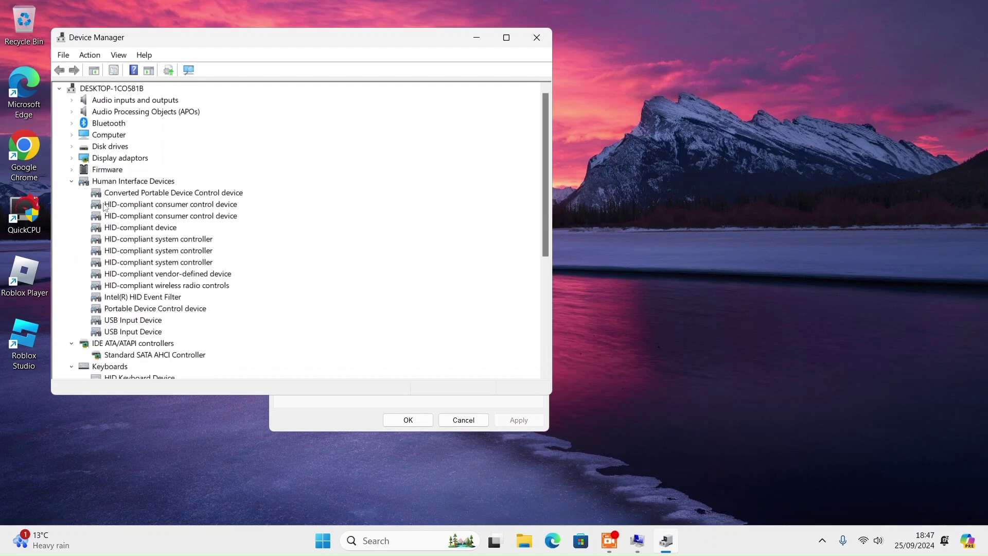
left_click(72, 170)
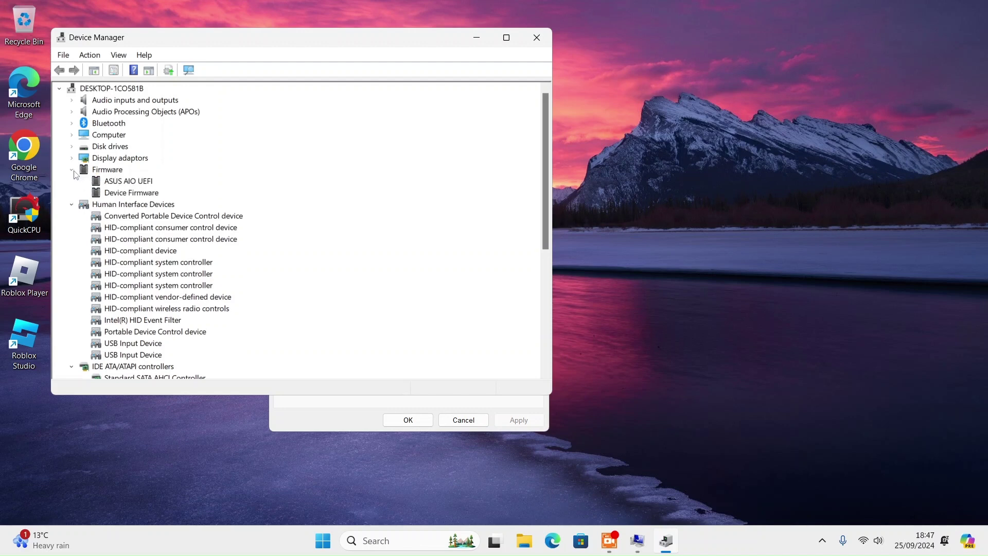
left_click(72, 159)
left_click(72, 146)
left_click(72, 135)
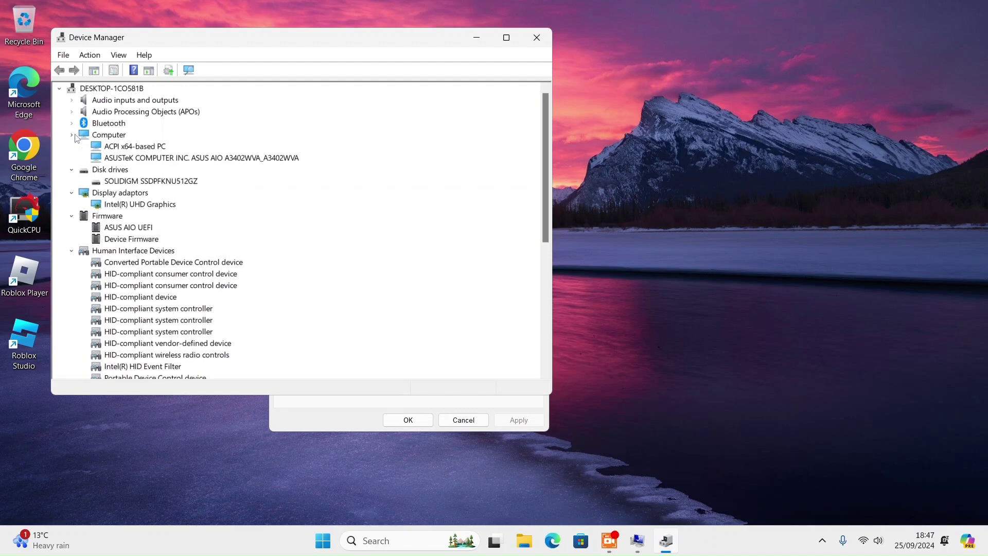
- Check the SOLIDIGM SSD's Policies tab for write caching and buffer-flush settings, then close with OK
double_click(115, 181)
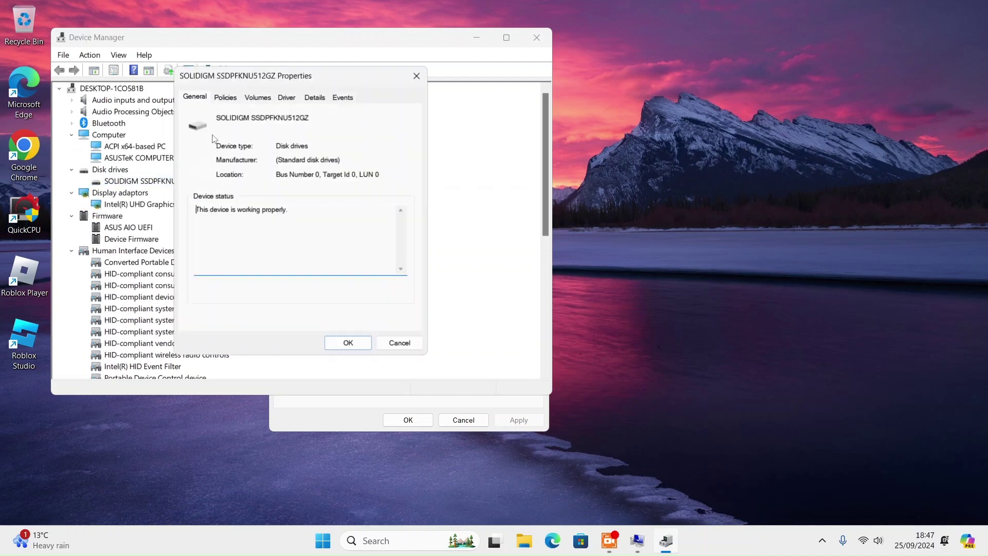
left_click(225, 96)
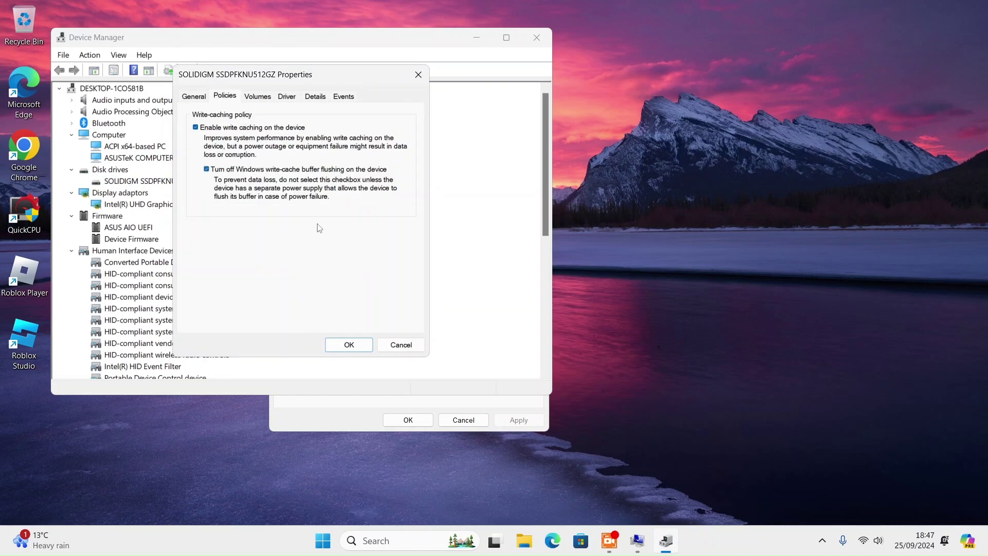
left_click(358, 343)
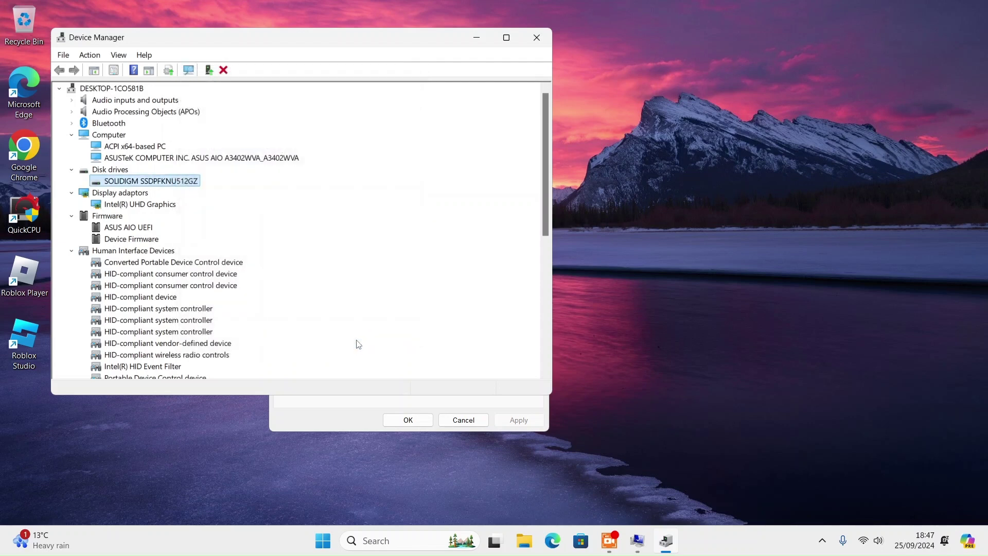
- Expand the Bluetooth, System devices, Software components and Software devices categories
left_click(73, 123)
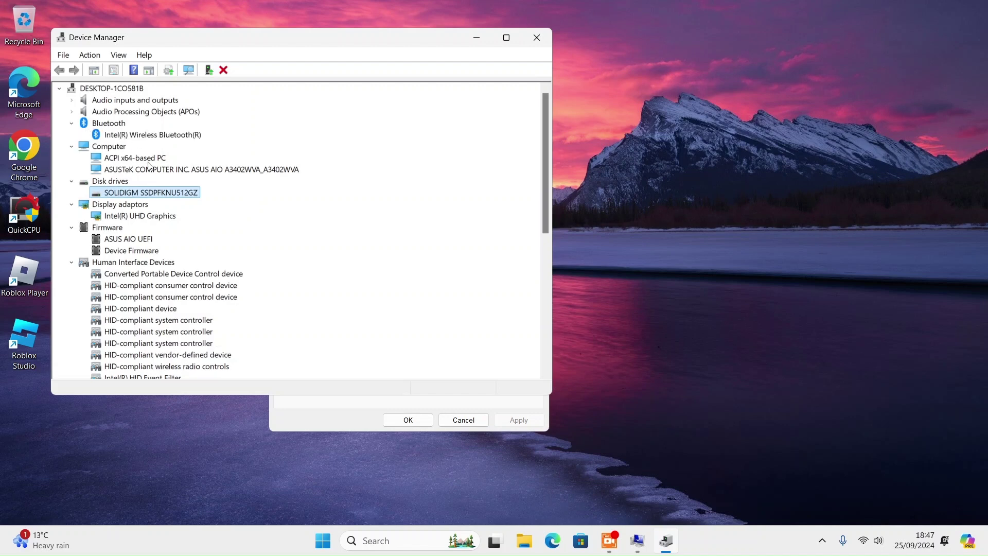
scroll(151, 188, "down", 8)
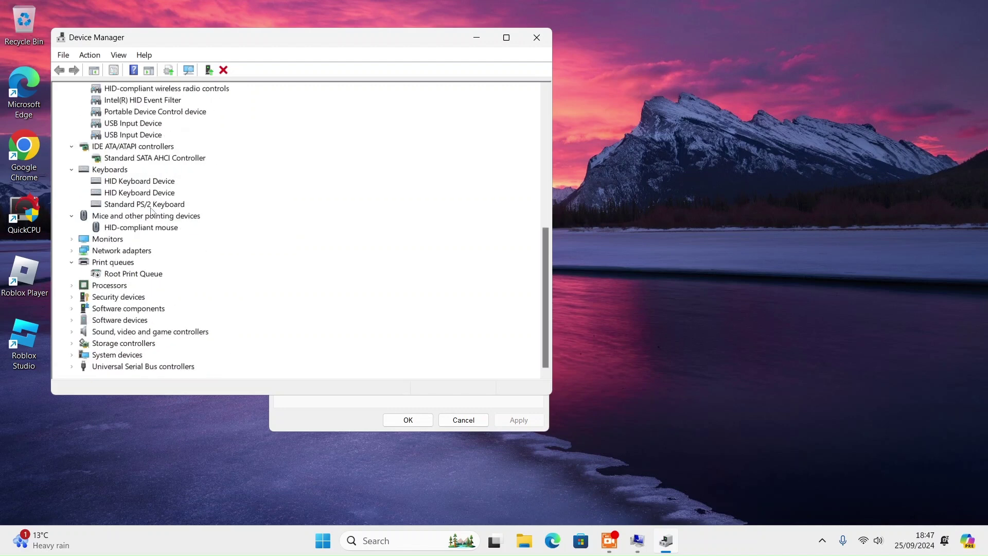
left_click(73, 355)
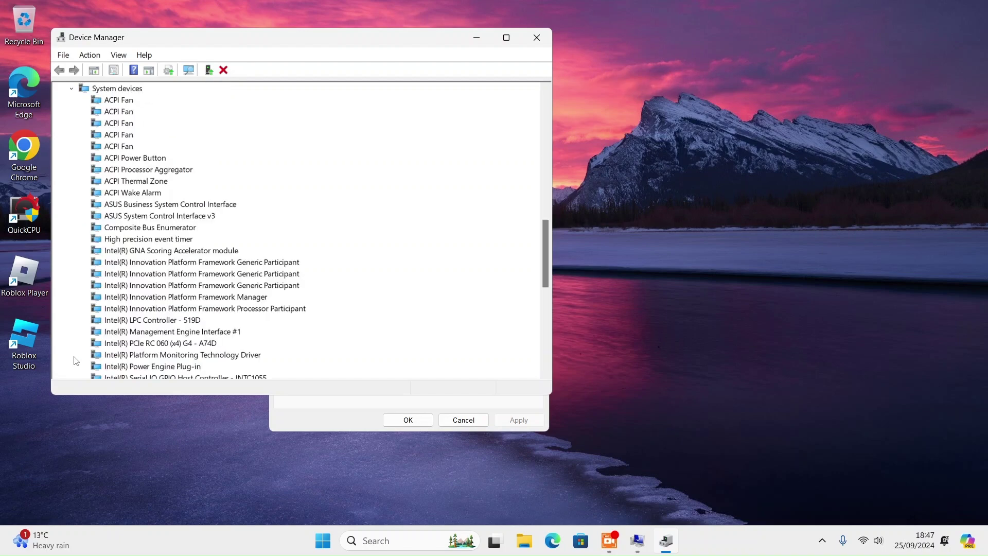
scroll(124, 267, "down", 8)
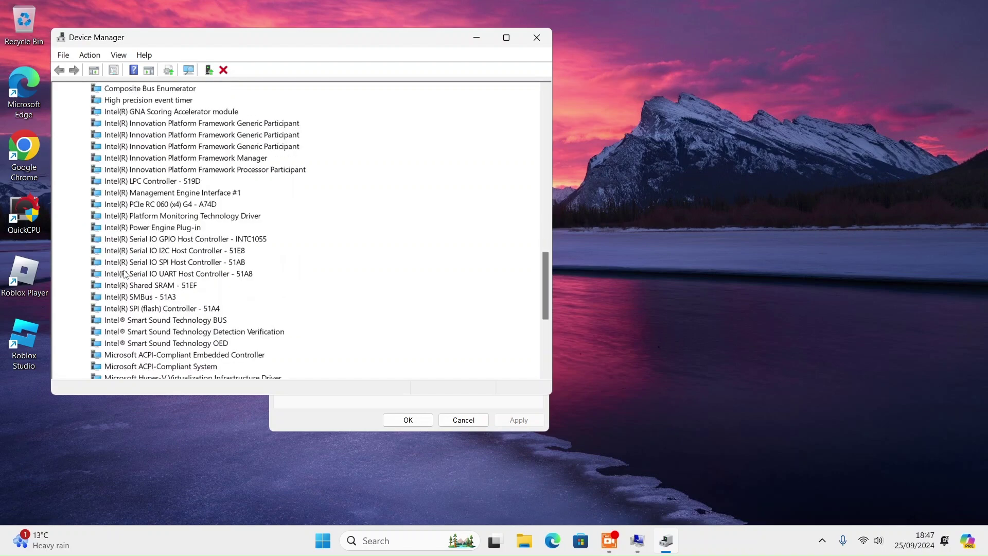
scroll(125, 278, "down", 2)
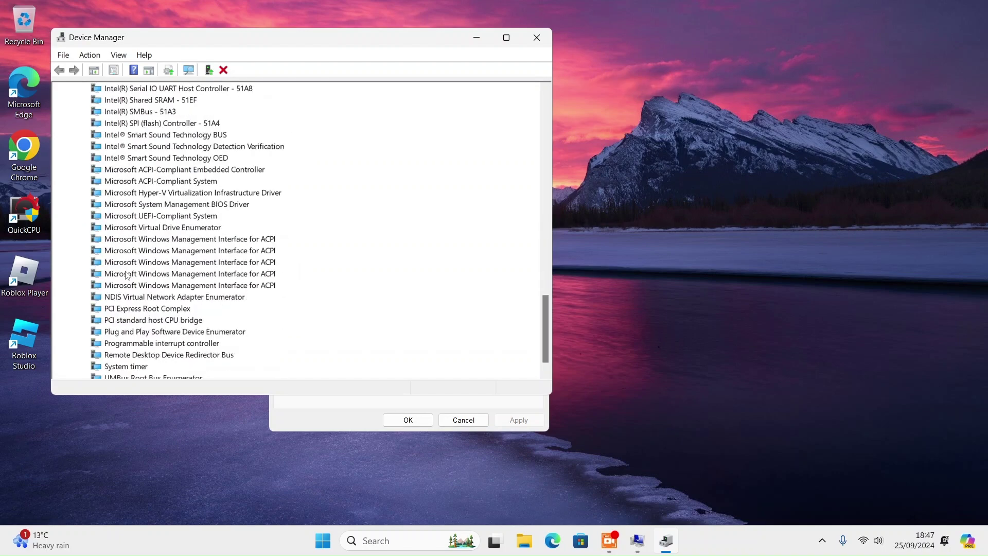
scroll(127, 285, "up", 7)
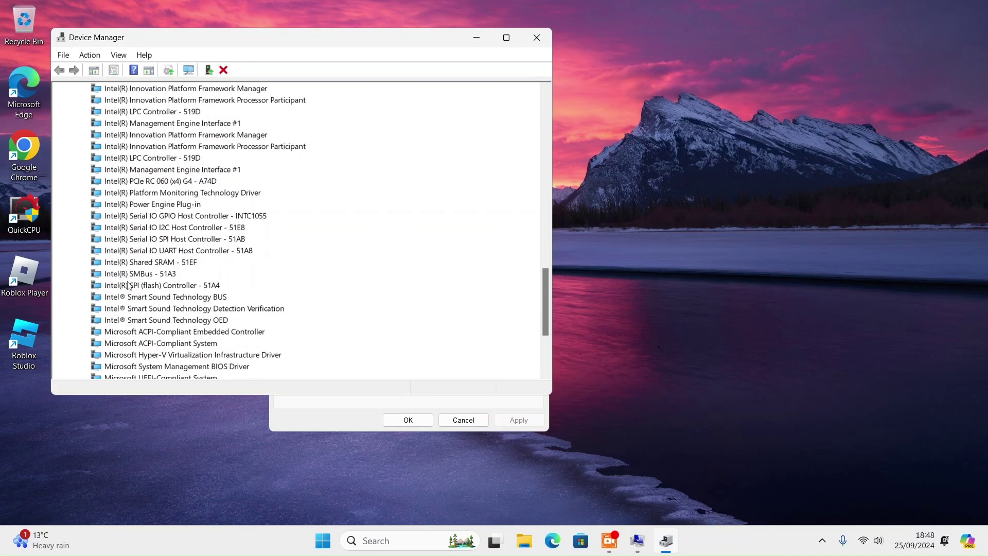
scroll(128, 285, "up", 15)
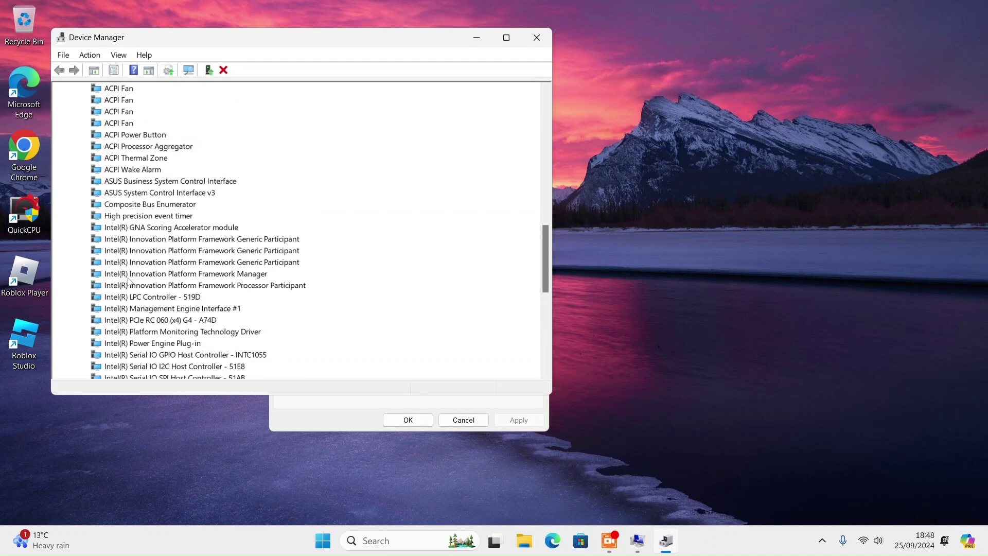
scroll(113, 356, "down", 5)
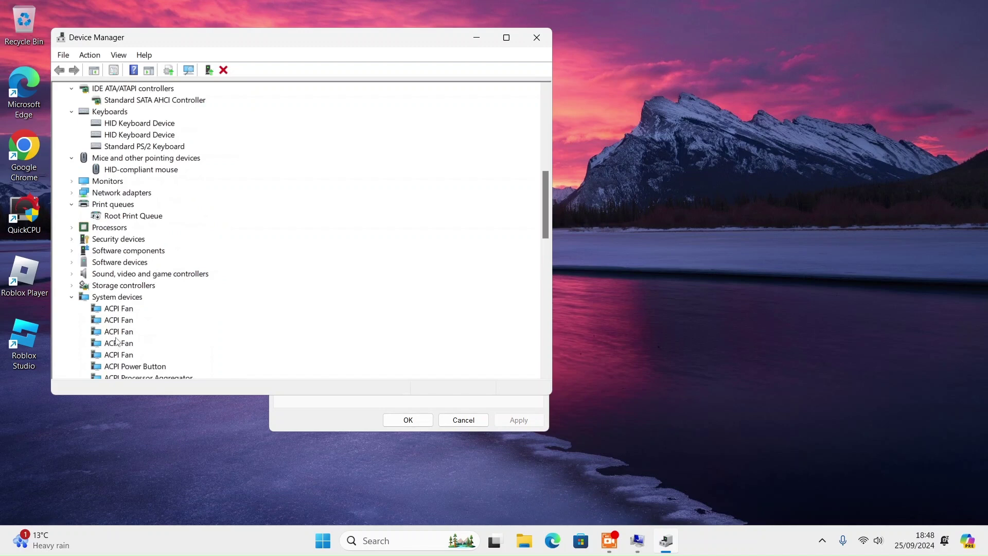
left_click(72, 250)
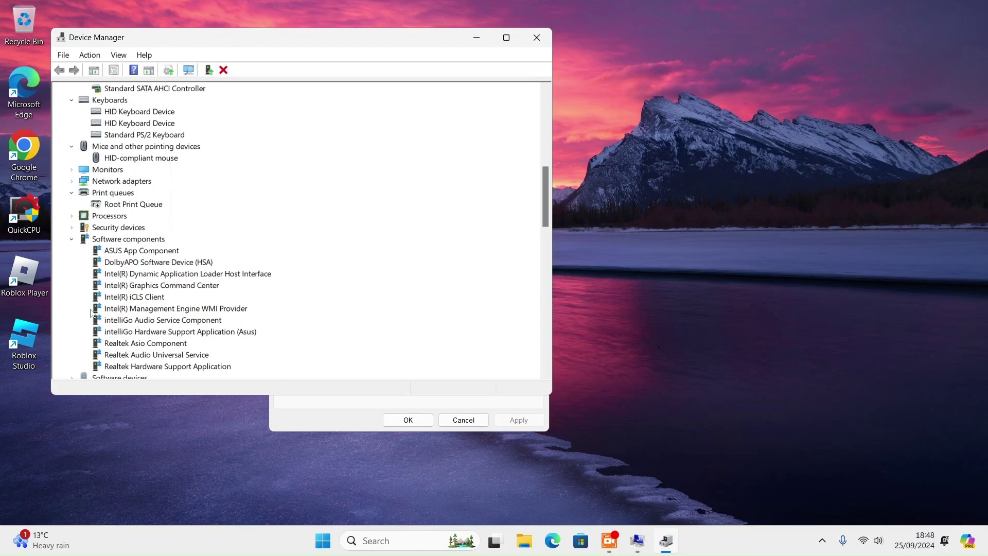
scroll(163, 329, "down", 1)
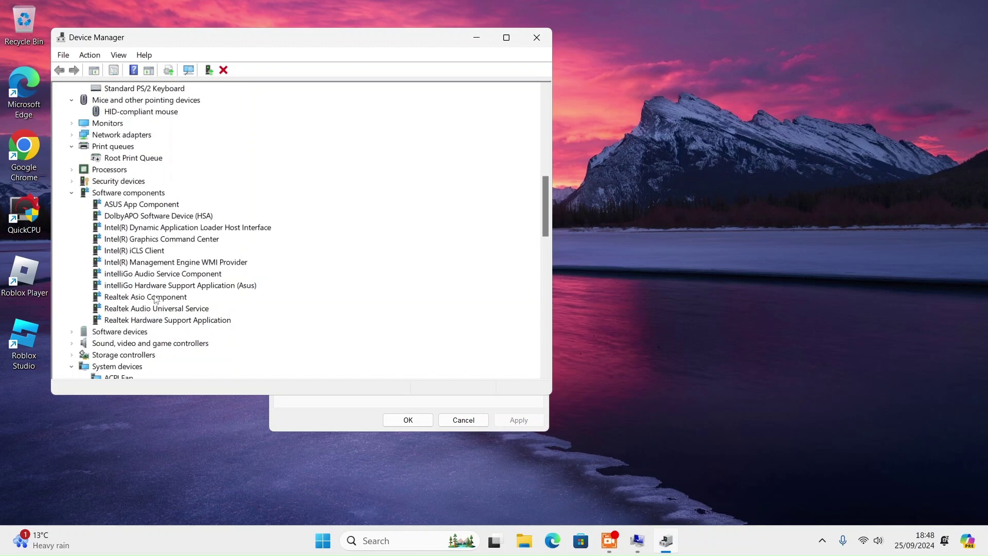
left_click(72, 332)
scroll(73, 336, "down", 4)
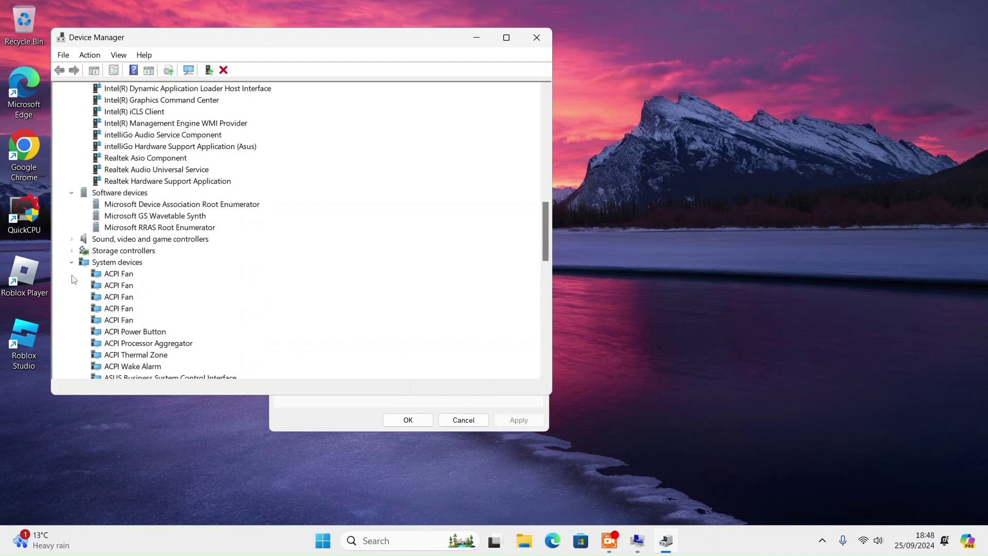
- Disable Intel® Smart Sound Technology for USB Audio under Sound, video and game controllers
left_click(72, 239)
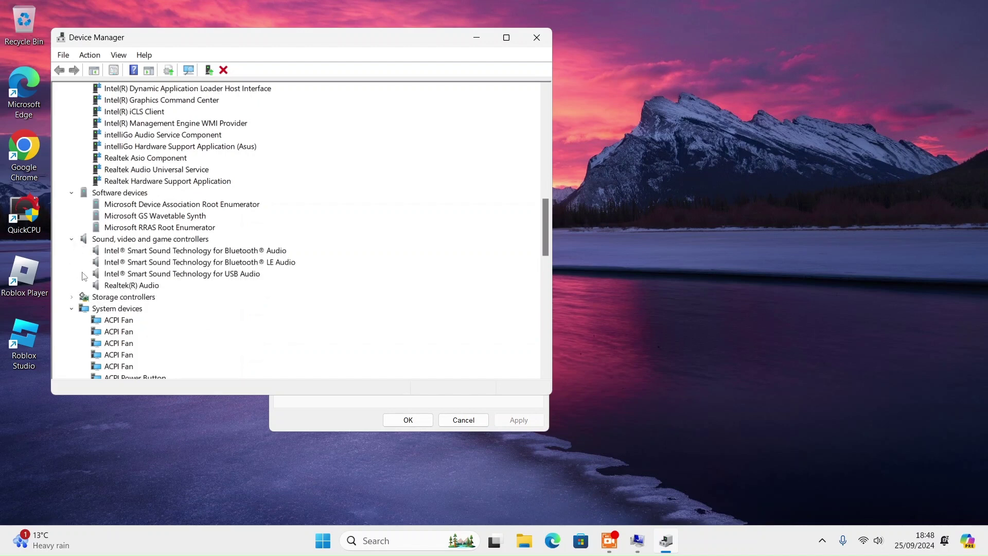
left_click(155, 263)
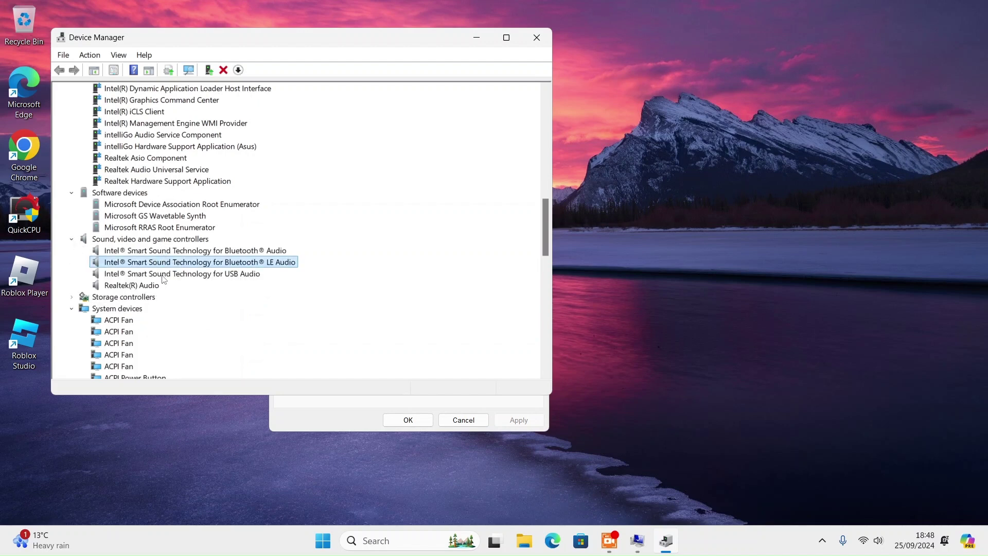
left_click(162, 276)
left_click(239, 70)
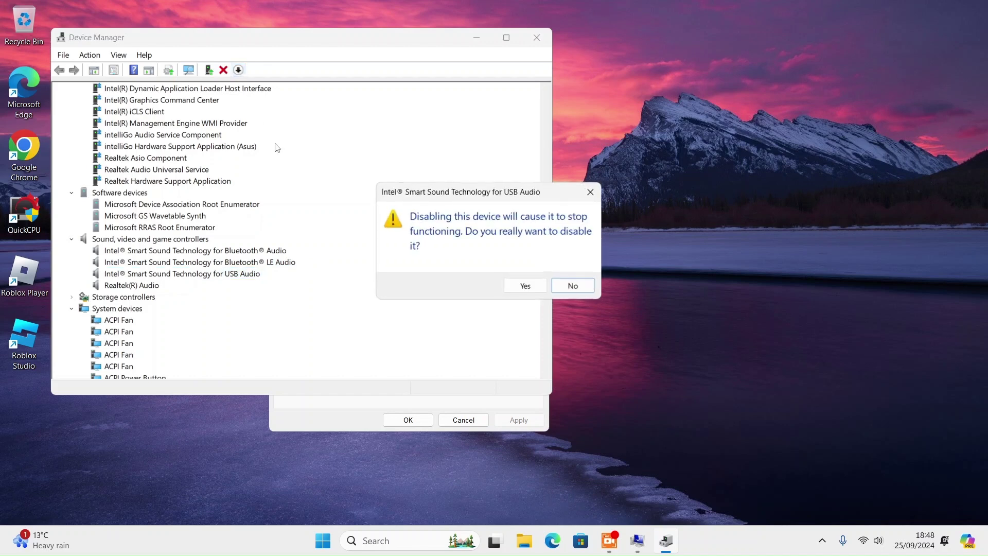
left_click(524, 286)
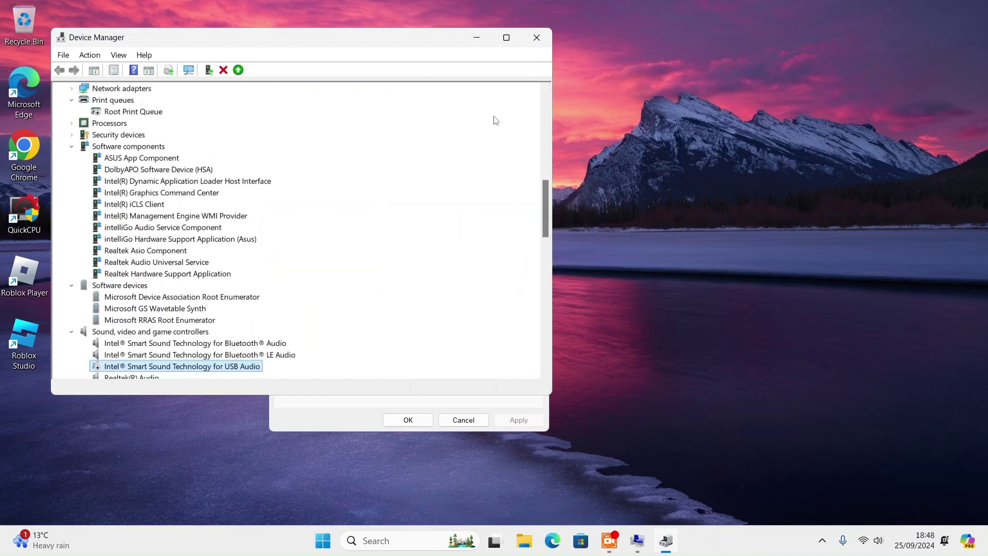
- Close Device Manager and open Task Manager on the Performance page
left_click(536, 38)
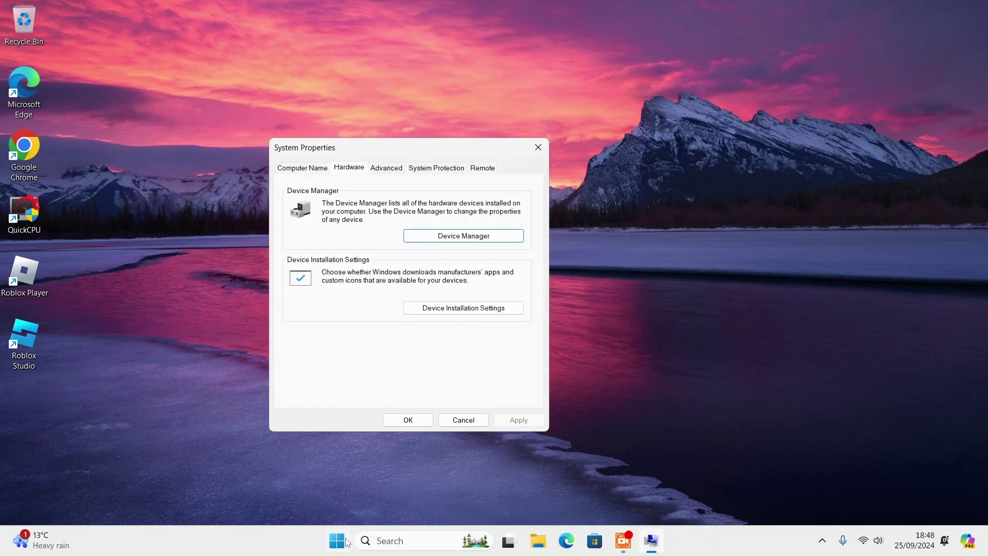
right_click(345, 542)
left_click(326, 381)
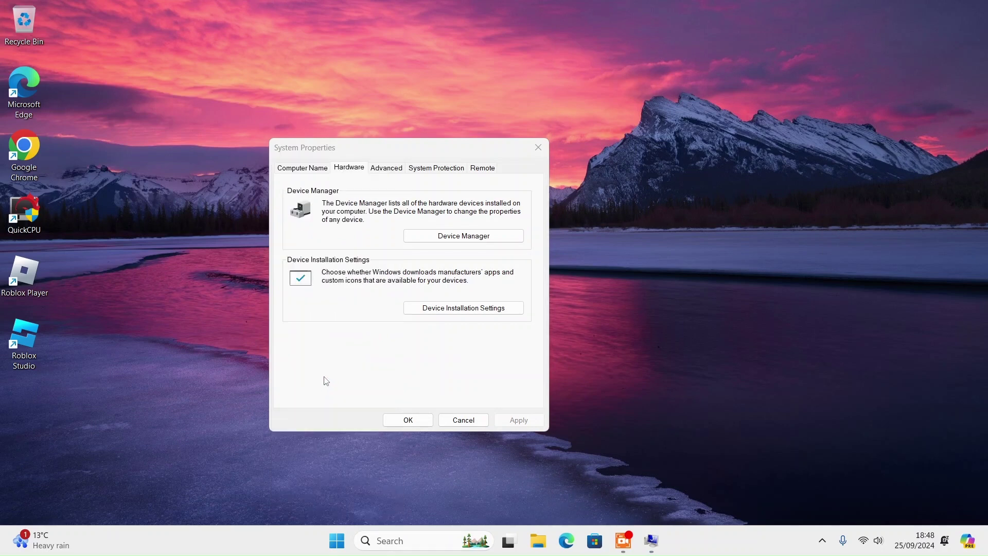
left_click(229, 156)
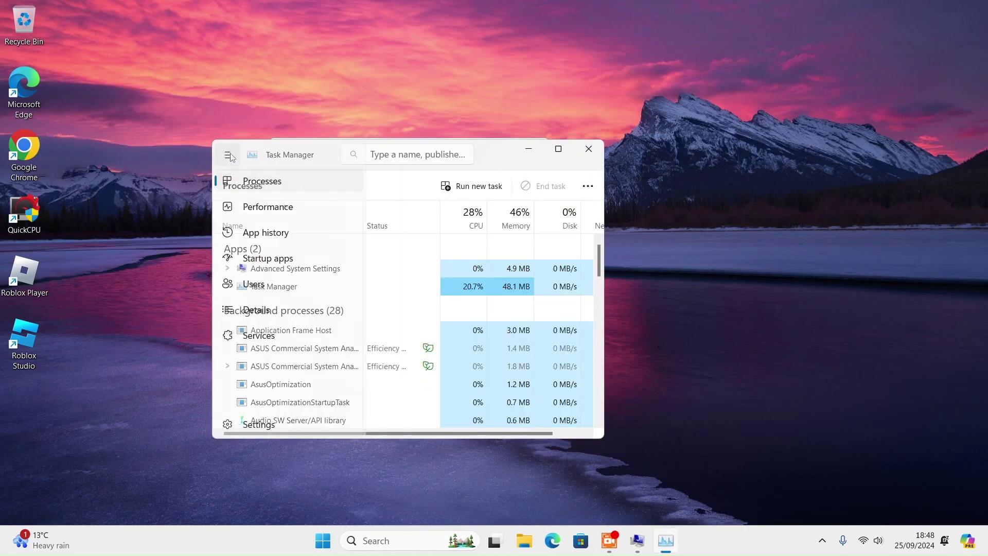
left_click(241, 209)
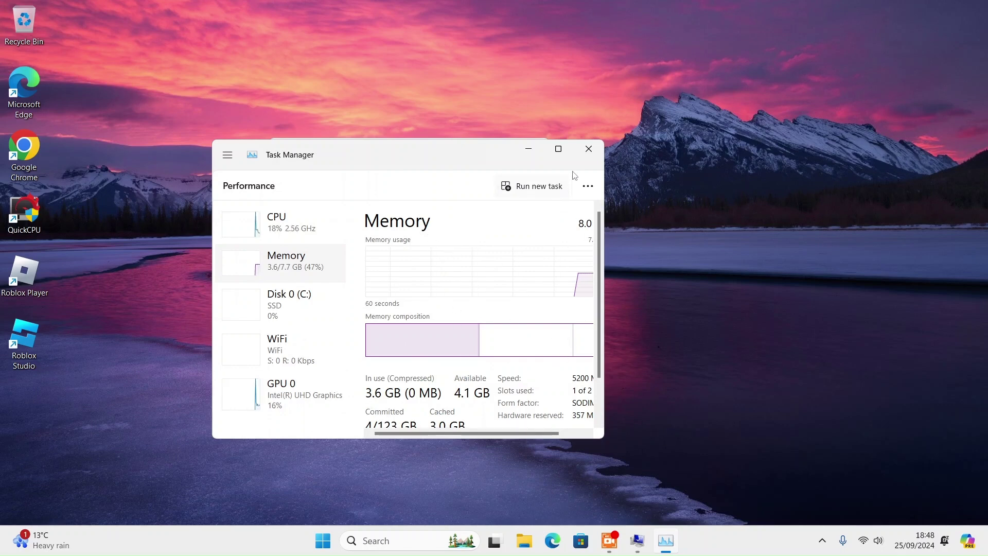
- Maximise Task Manager, review Disk 0 (C:), WiFi and GPU 0 readings, then close it
left_click(558, 149)
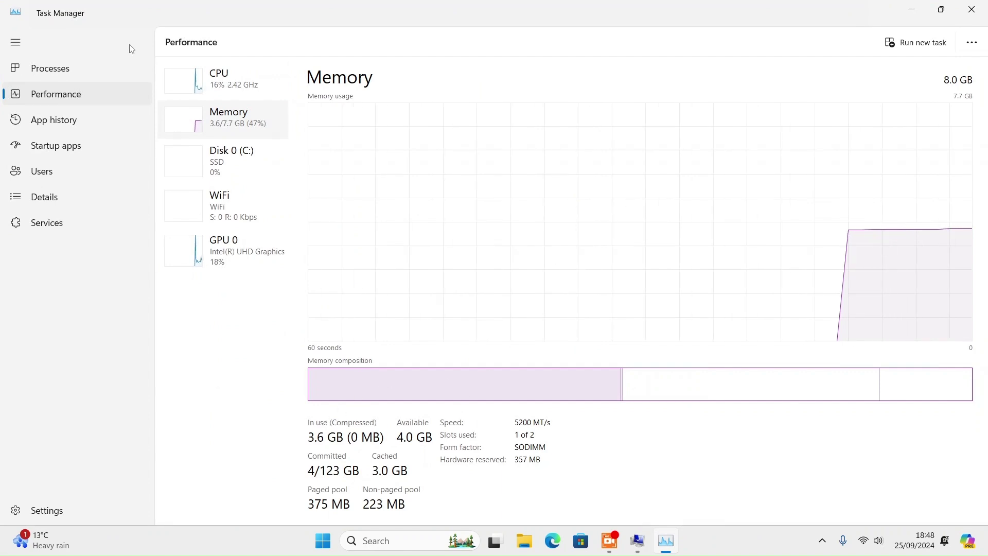
left_click(208, 160)
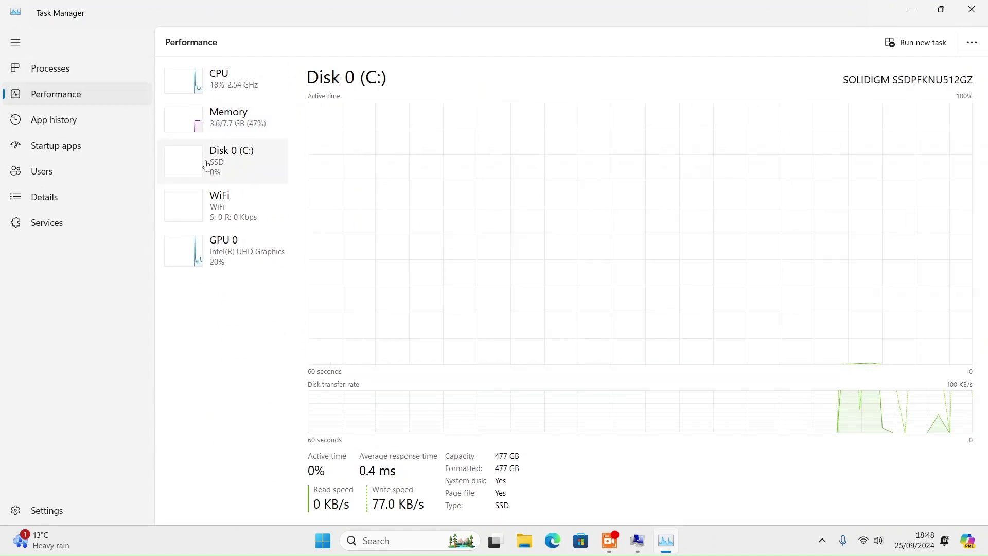
left_click(223, 211)
left_click(194, 244)
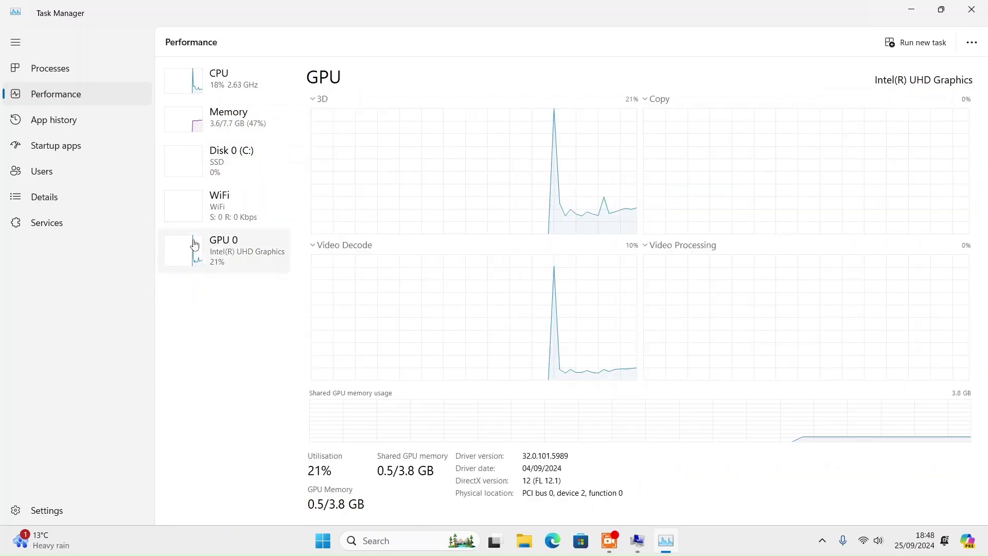
left_click(972, 9)
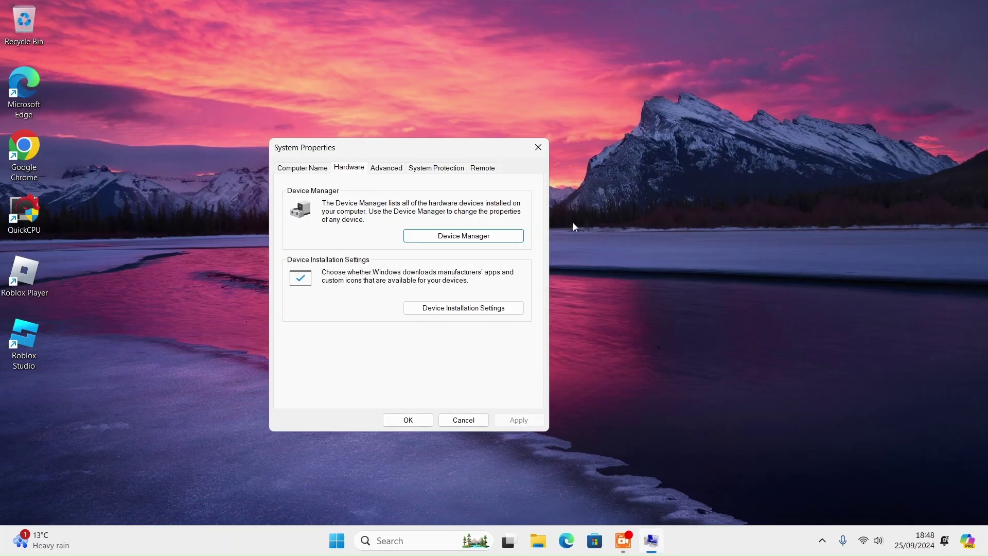
- Open Virtual Memory from Performance Options, keeping C: on a custom 118000 MB paging file
left_click(387, 168)
left_click(487, 238)
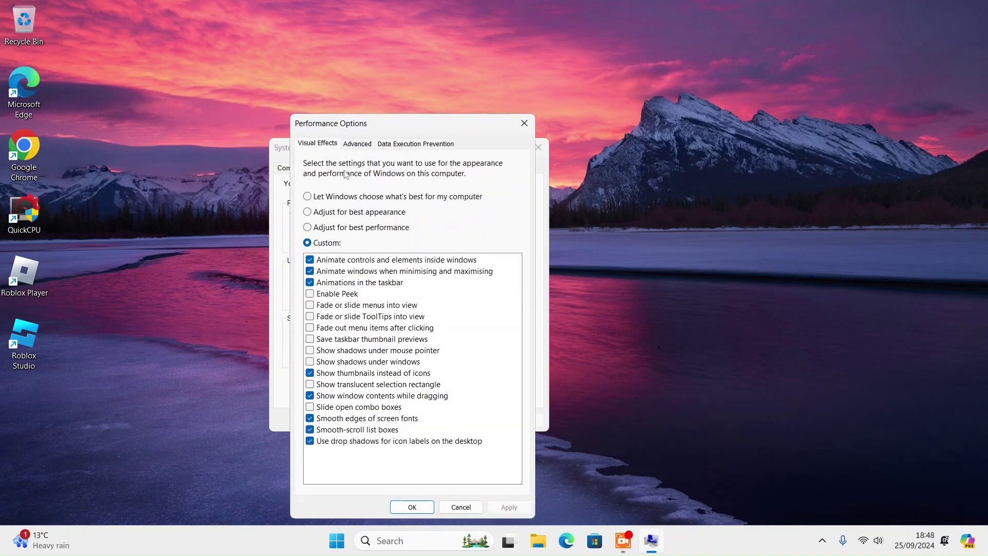
left_click(352, 147)
left_click(474, 317)
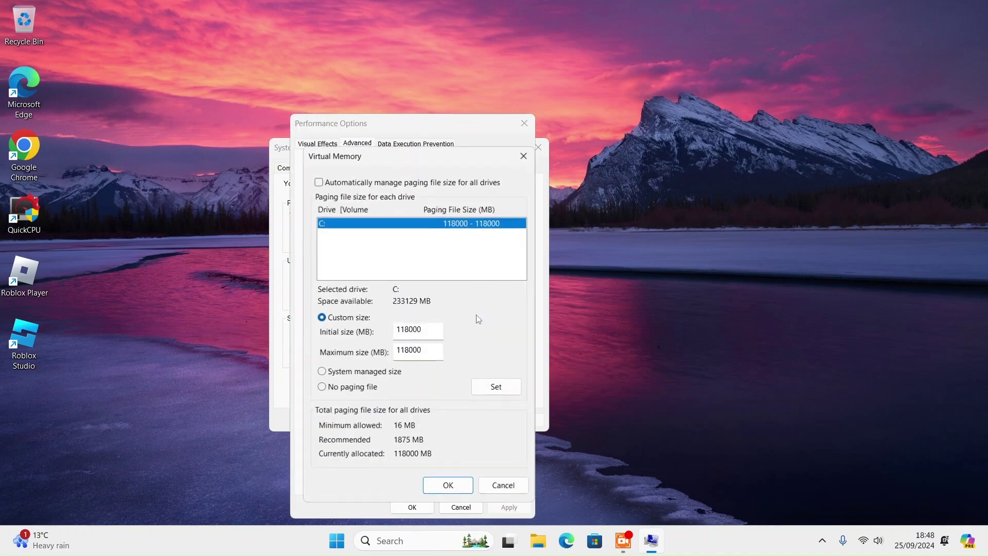
left_click(420, 329)
left_click_drag(421, 329, 351, 334)
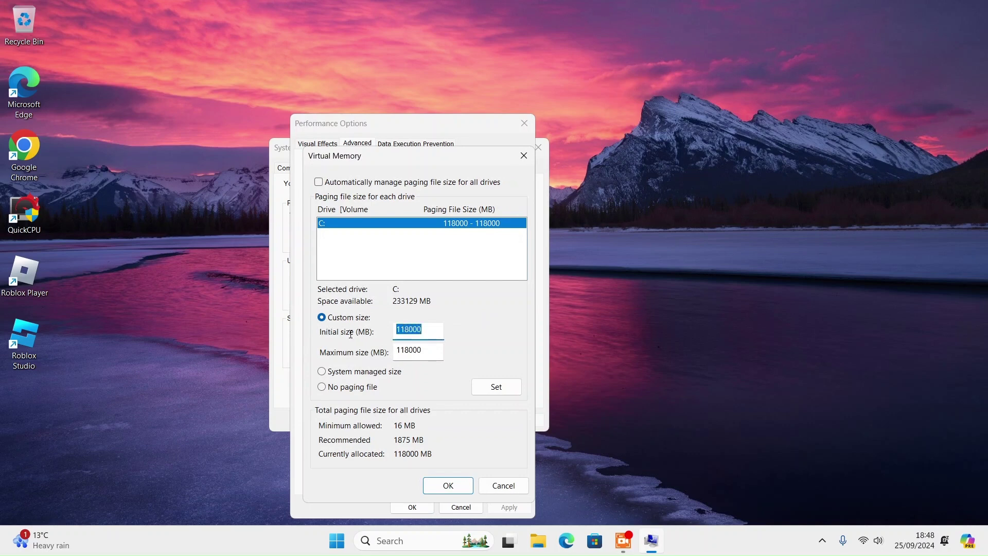
left_click(325, 186)
left_click(325, 185)
left_click(11, 32)
double_click(11, 32)
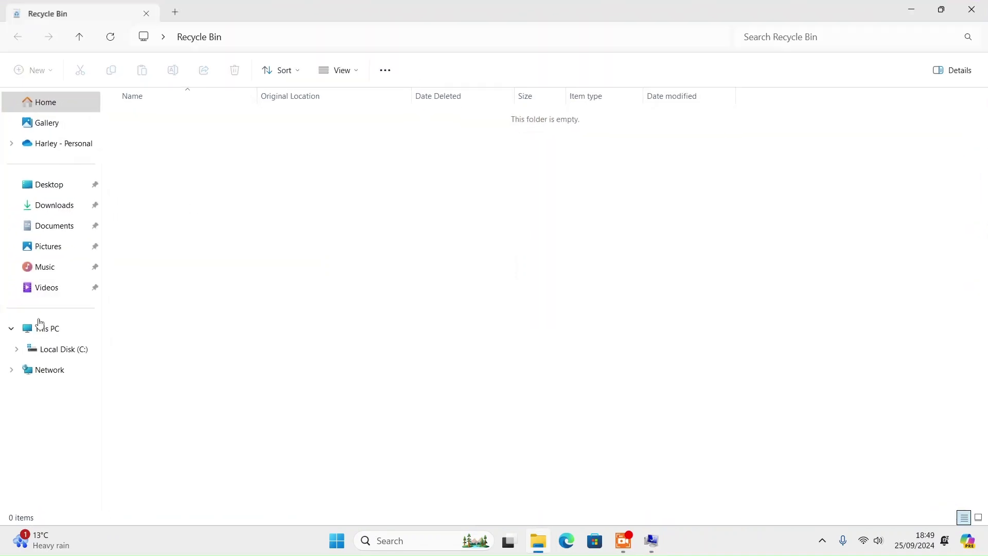
left_click(31, 331)
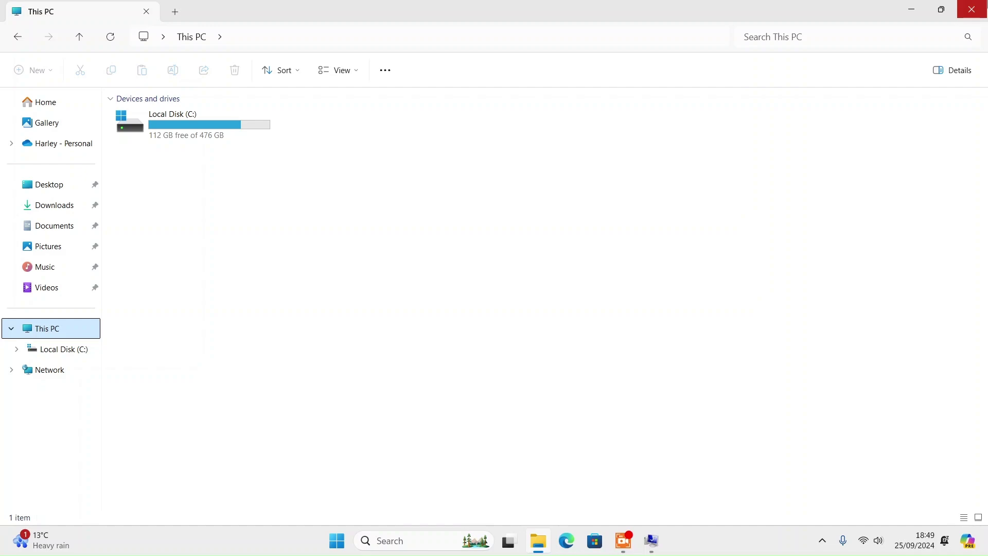
left_click(973, 10)
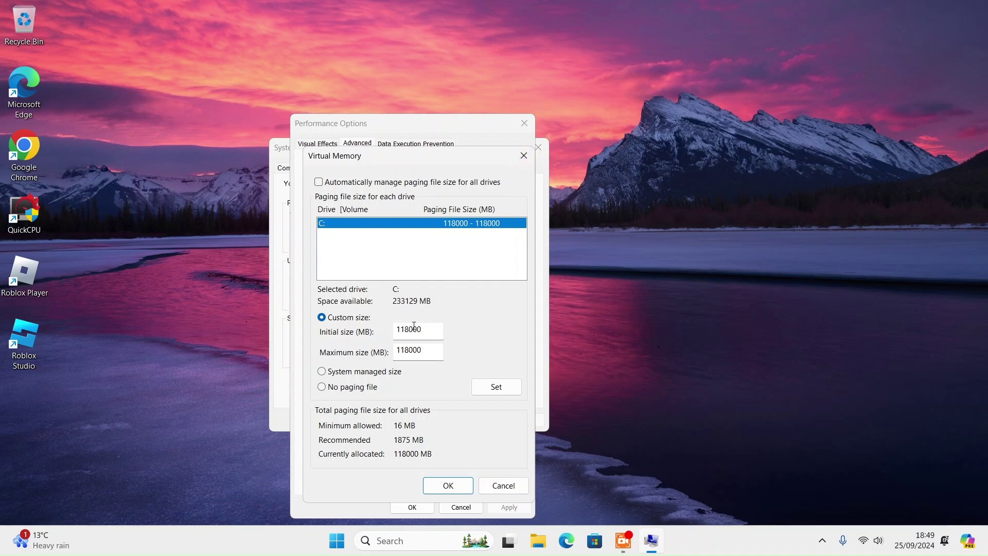
- Close Virtual Memory, Performance Options and System Properties after viewing the Data Execution Prevention tab
left_click(523, 155)
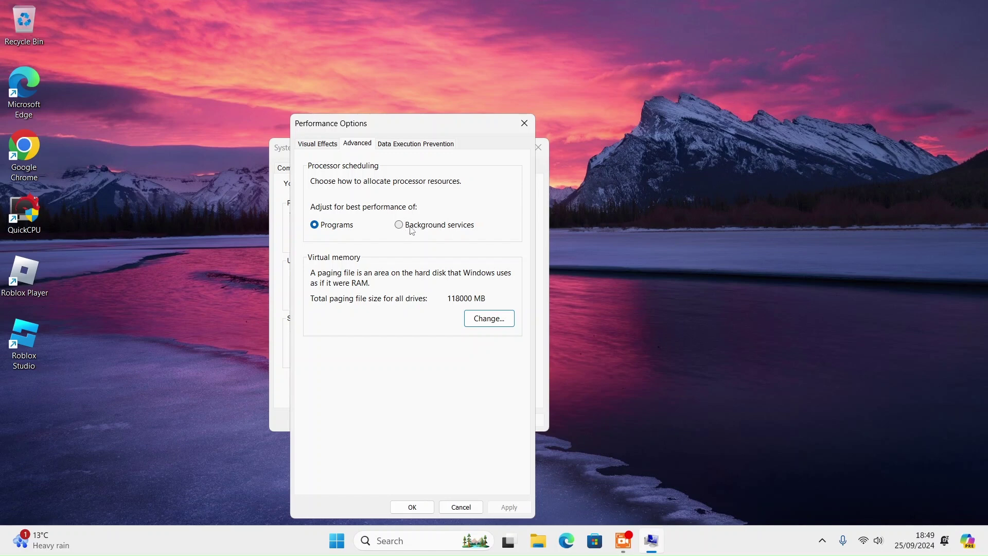
left_click(412, 144)
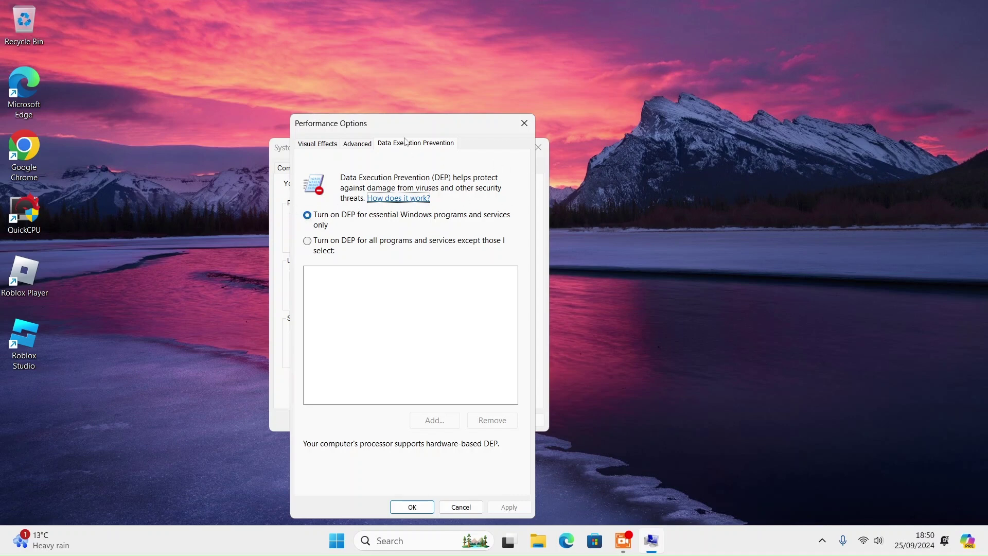
left_click(523, 125)
left_click(538, 147)
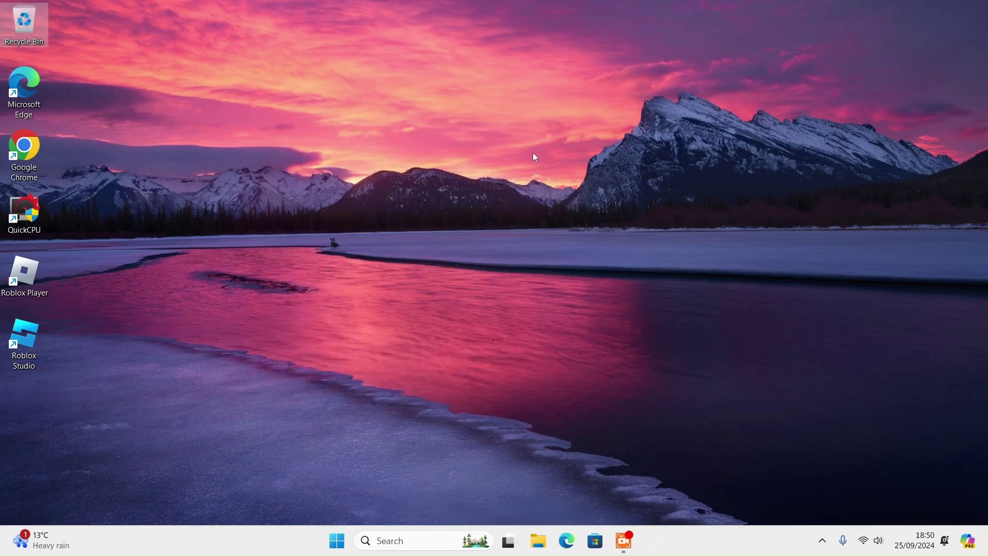
- Search Start for 'settings' and launch the Settings app
left_click(341, 548)
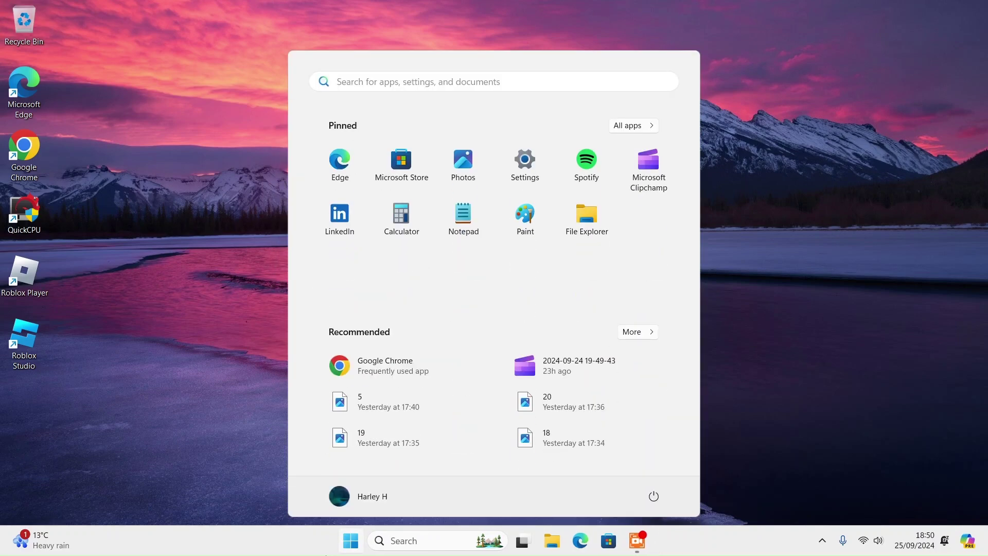
type("settings")
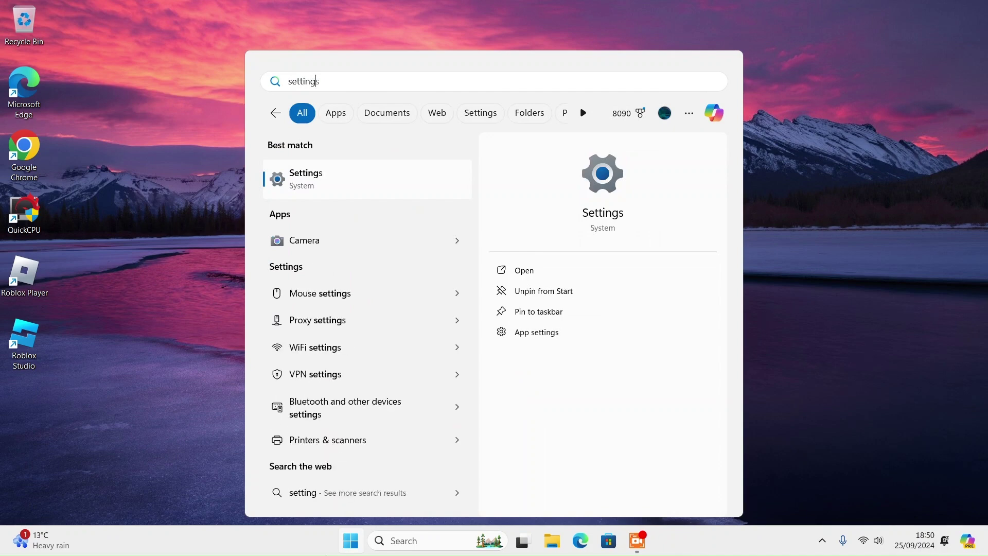
key("Return")
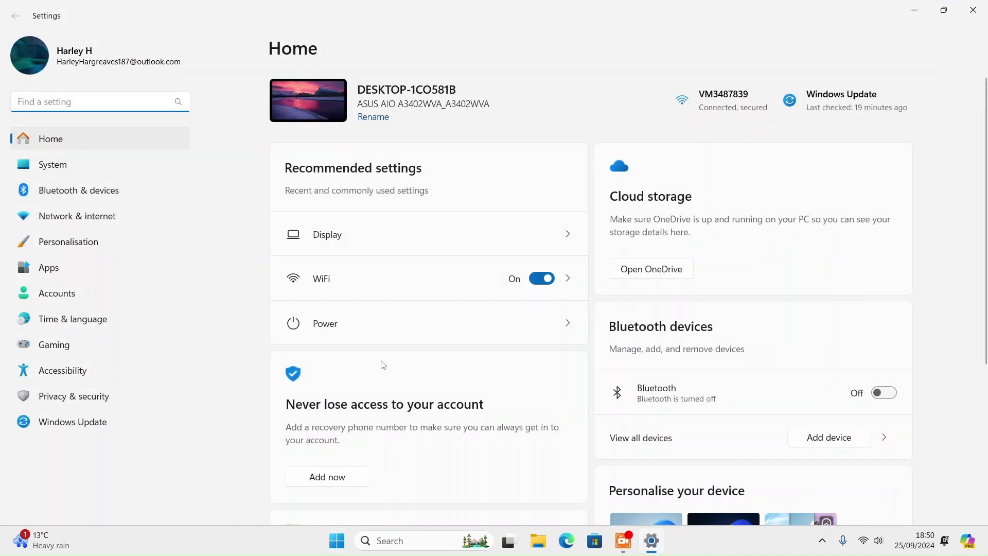
- Go through Gaming, Game Mode and Captures to reach the Graphics settings page
left_click(77, 346)
left_click(348, 191)
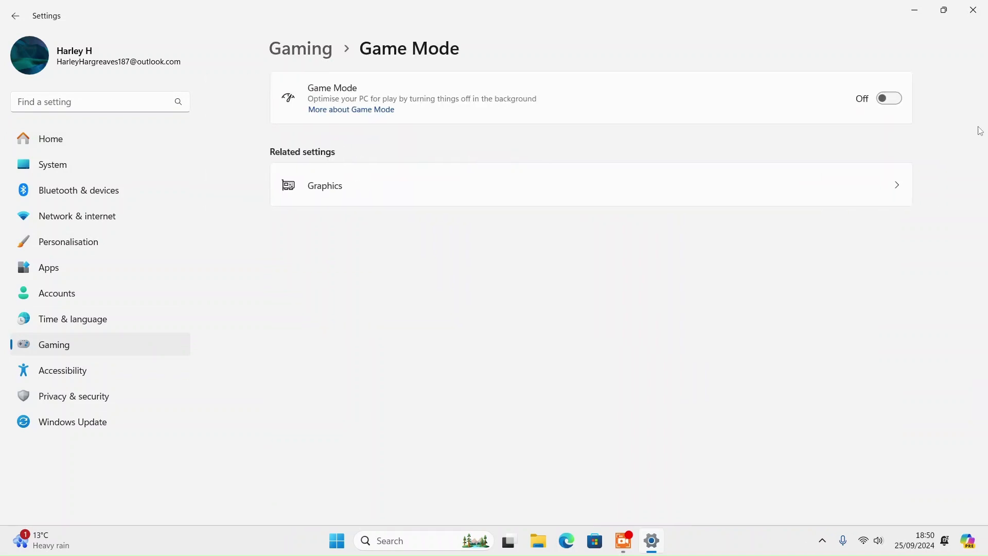
left_click(298, 50)
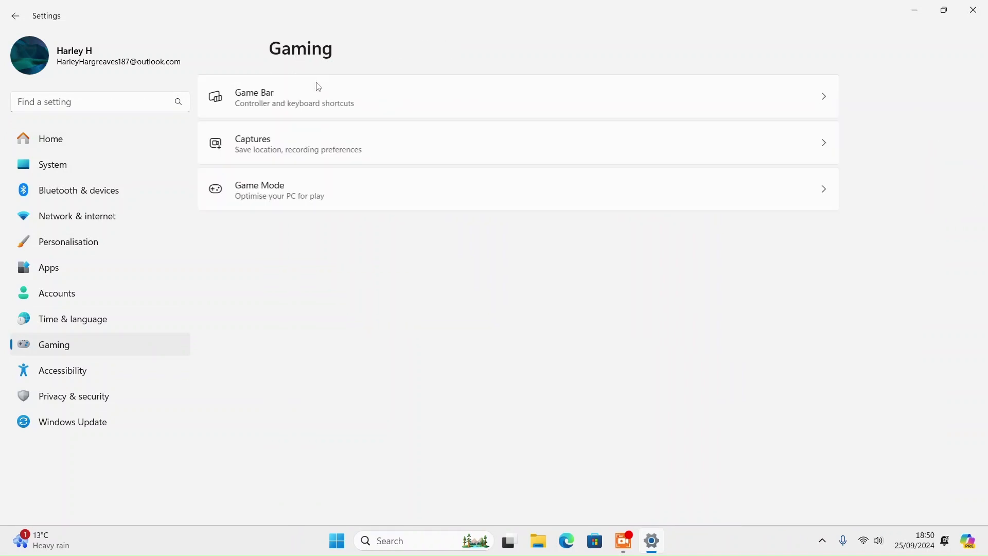
left_click(350, 145)
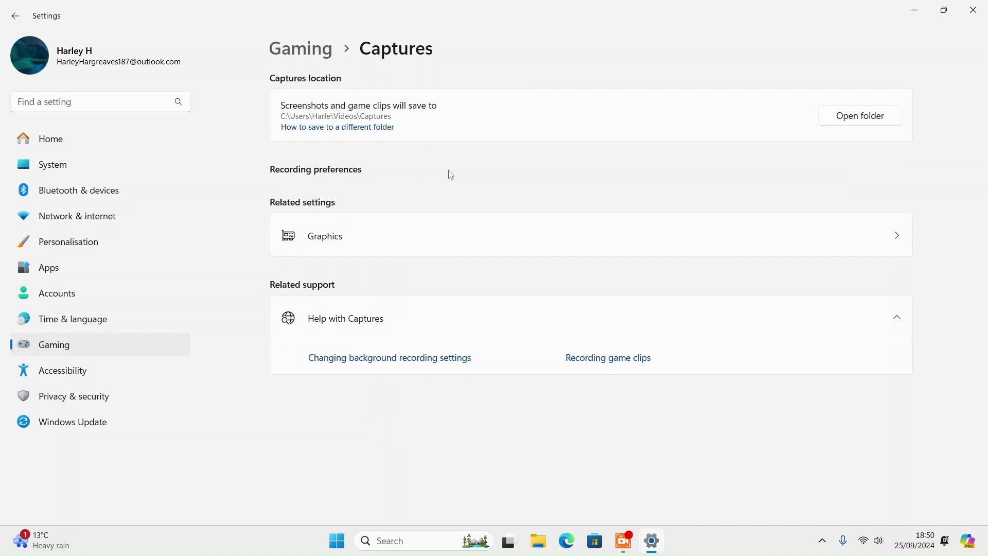
left_click(295, 234)
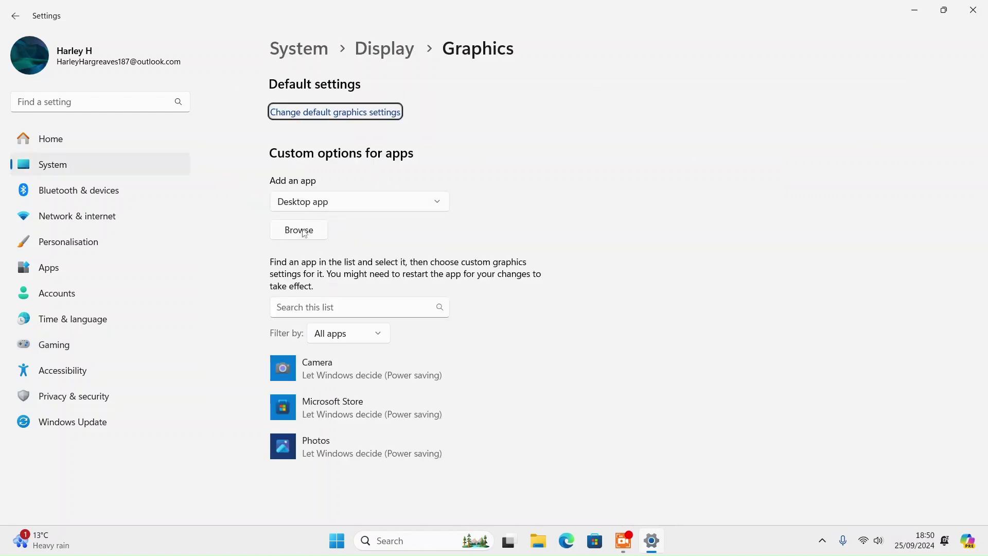
- Browse from Local Disk (C:) through Users and the home folder to AppData\Local
left_click(288, 235)
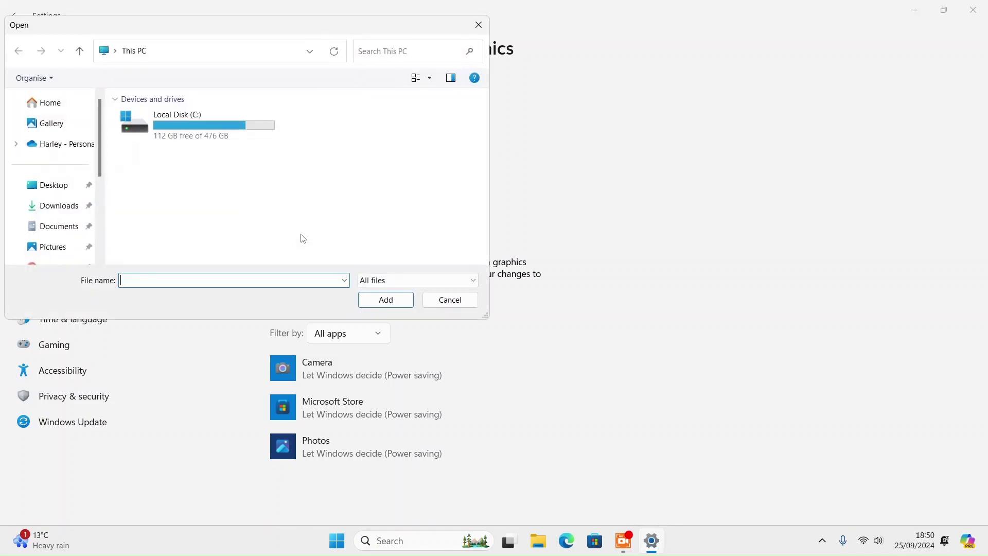
double_click(241, 133)
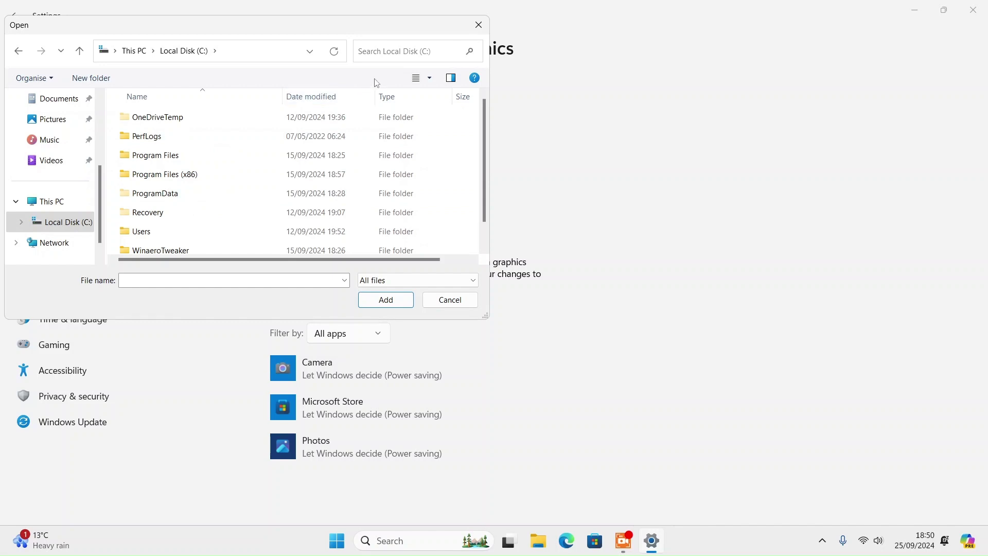
double_click(163, 231)
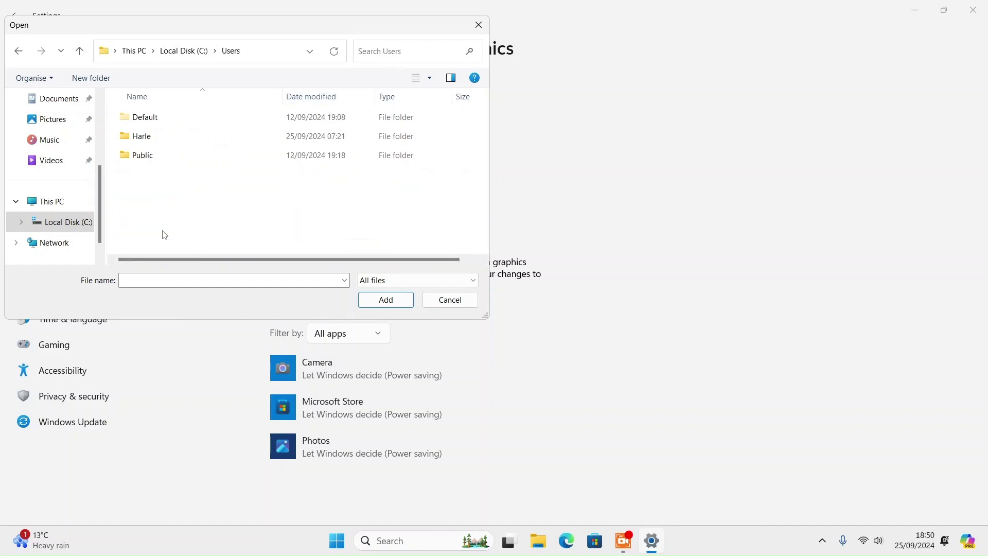
double_click(155, 136)
scroll(162, 185, "down", 2)
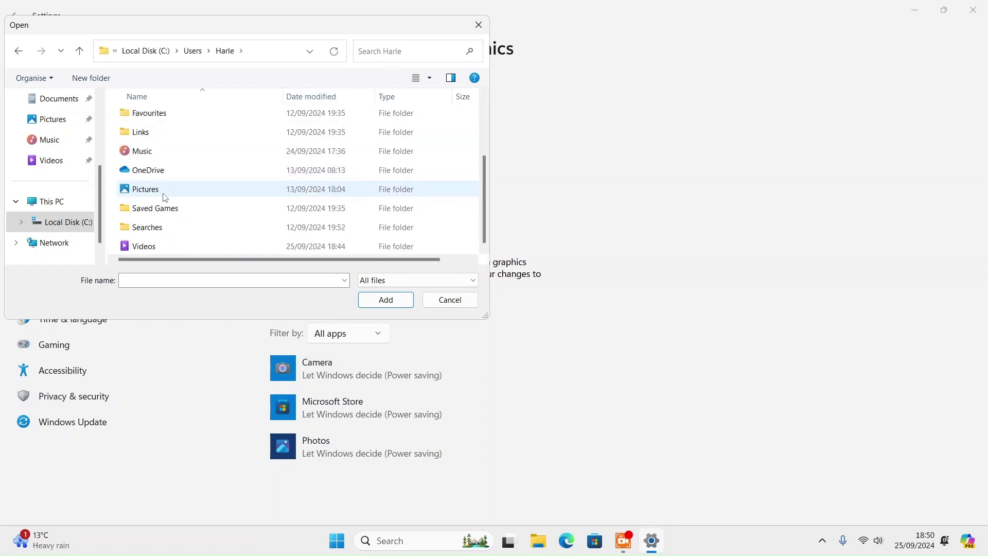
scroll(162, 170, "up", 3)
double_click(157, 116)
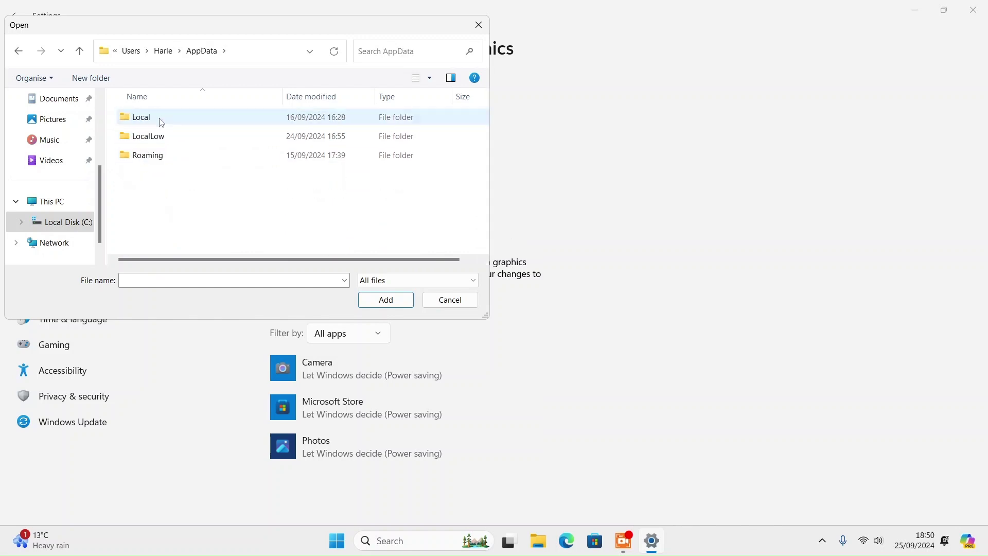
left_click(150, 142)
double_click(150, 140)
left_click(202, 51)
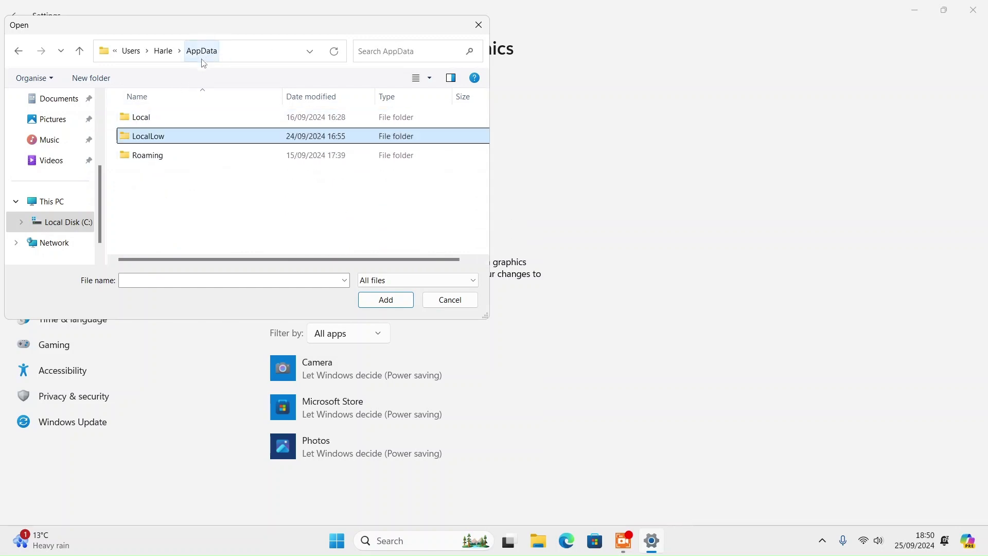
double_click(166, 117)
- Inspect Roblox\Versions\version-ea7c4a2d814e4dc6, then back out to the Roblox folder and enlarge the window
scroll(164, 172, "down", 5)
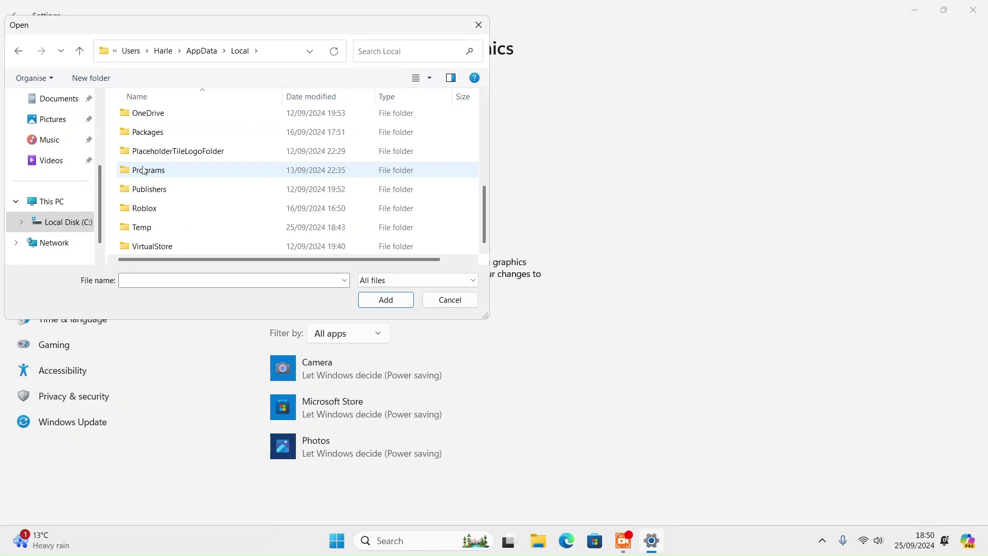
double_click(159, 211)
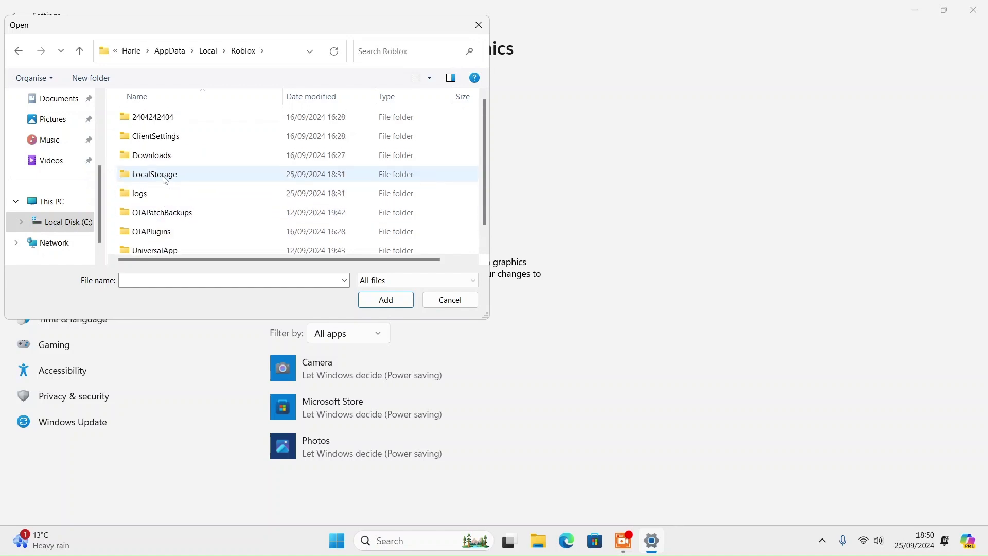
scroll(161, 188, "down", 2)
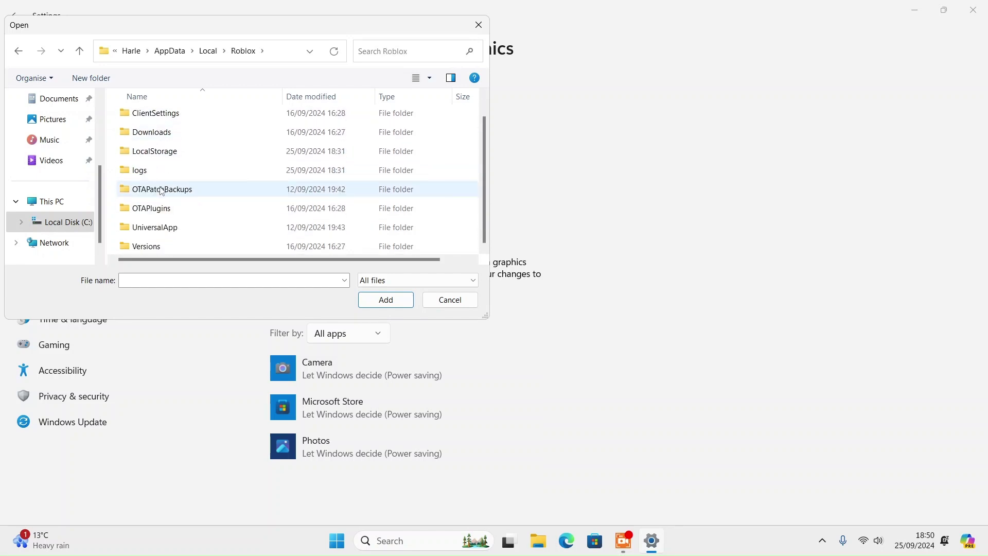
double_click(144, 246)
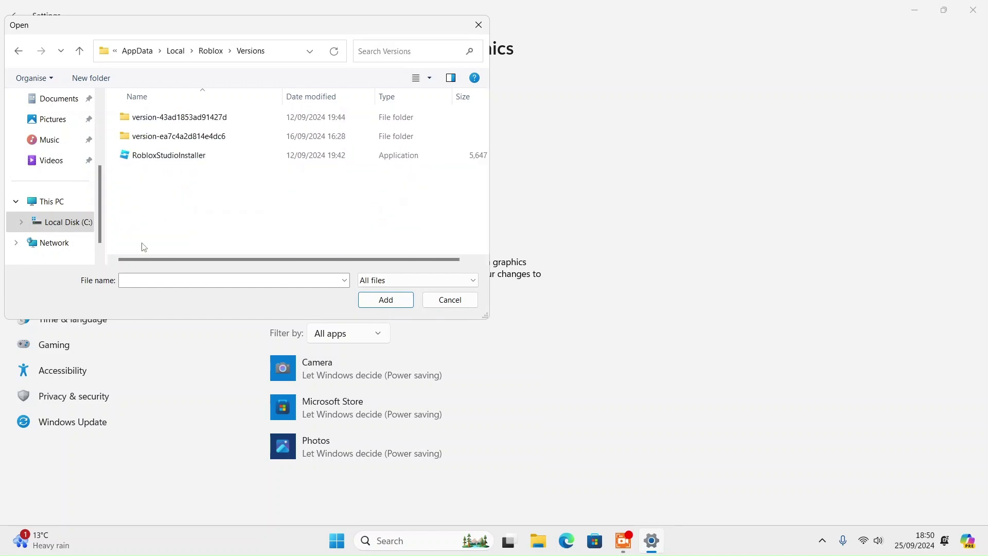
double_click(162, 138)
double_click(165, 154)
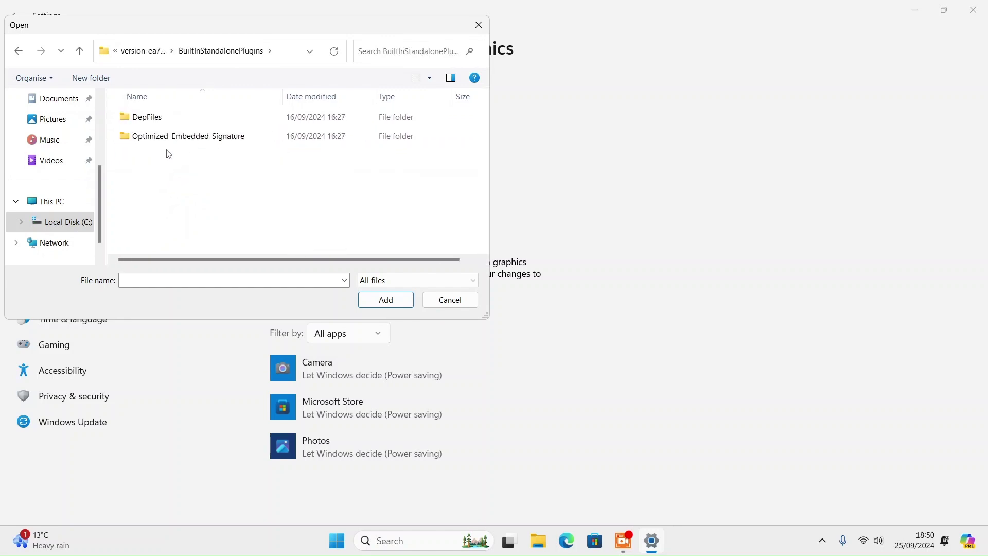
left_click(146, 50)
scroll(175, 191, "down", 3)
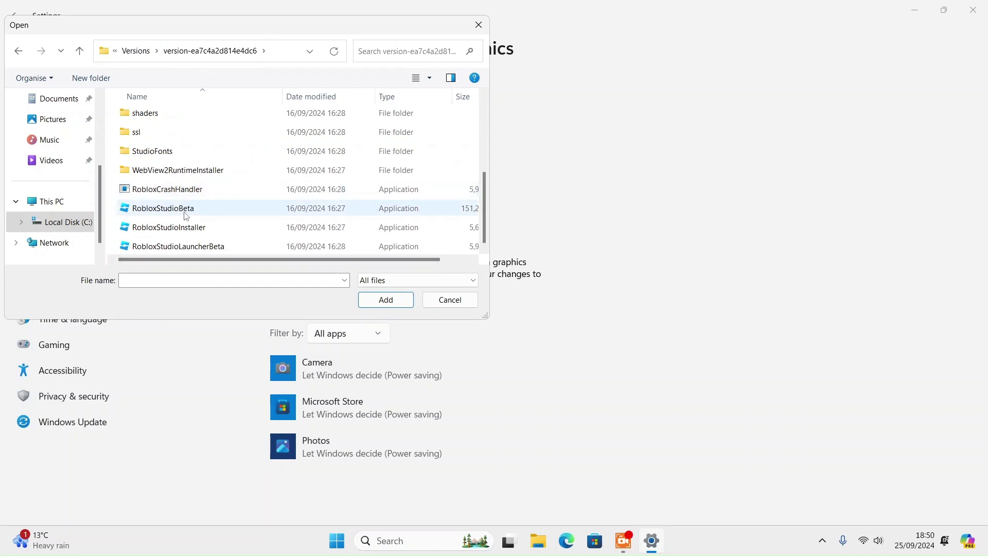
left_click(136, 51)
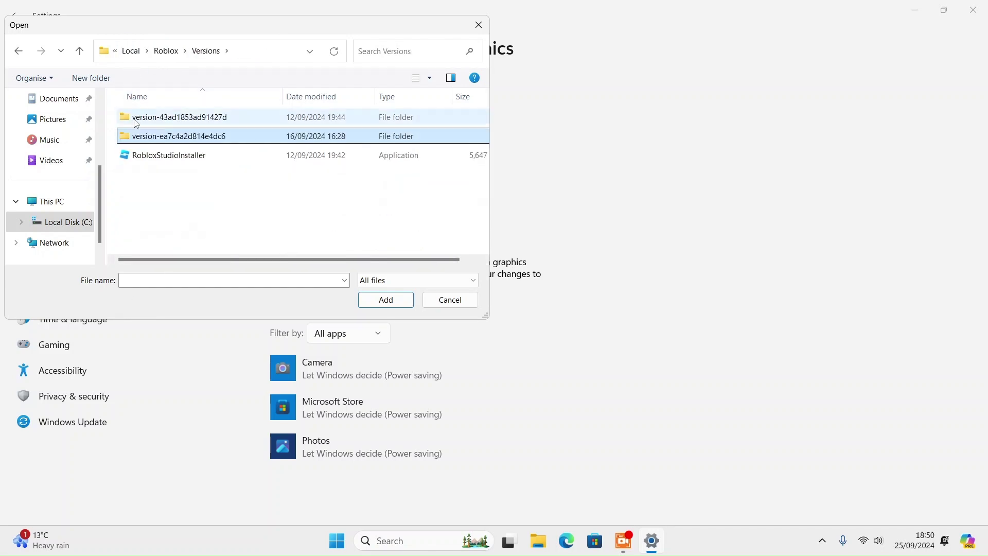
left_click(166, 50)
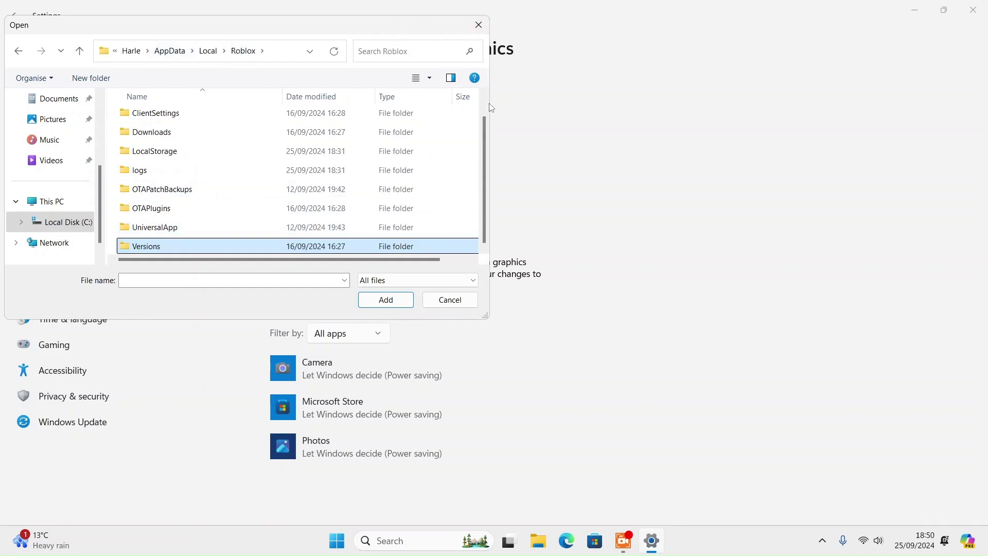
left_click_drag(485, 317, 843, 516)
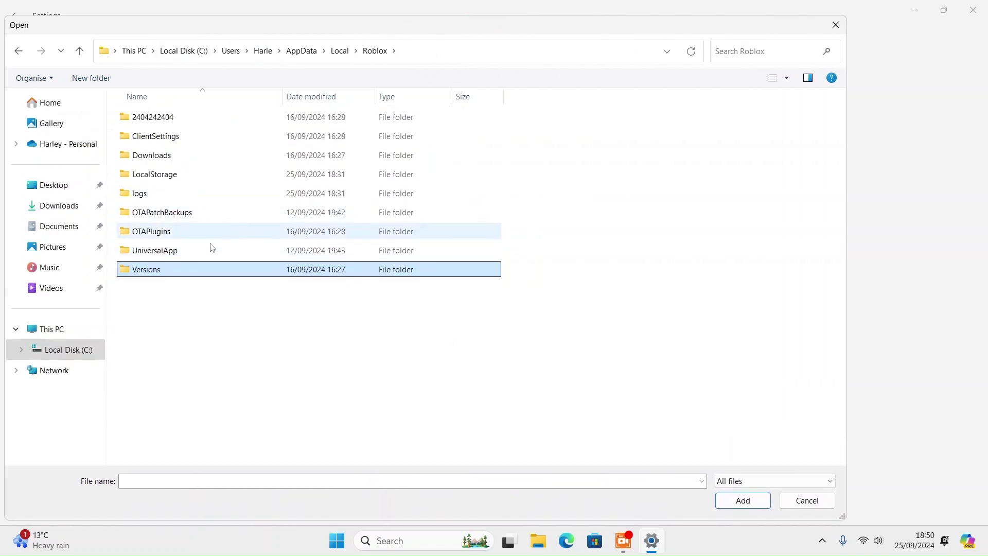
- Add RobloxPlayerLauncher from Versions\version-43ad1853ad91427d to the graphics app list
double_click(199, 272)
left_click(182, 117)
double_click(181, 116)
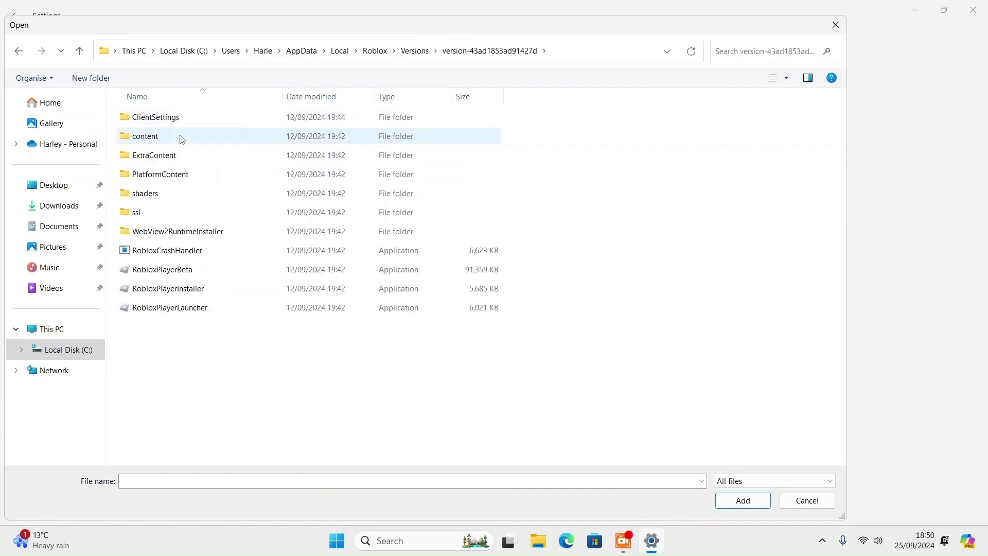
left_click(169, 271)
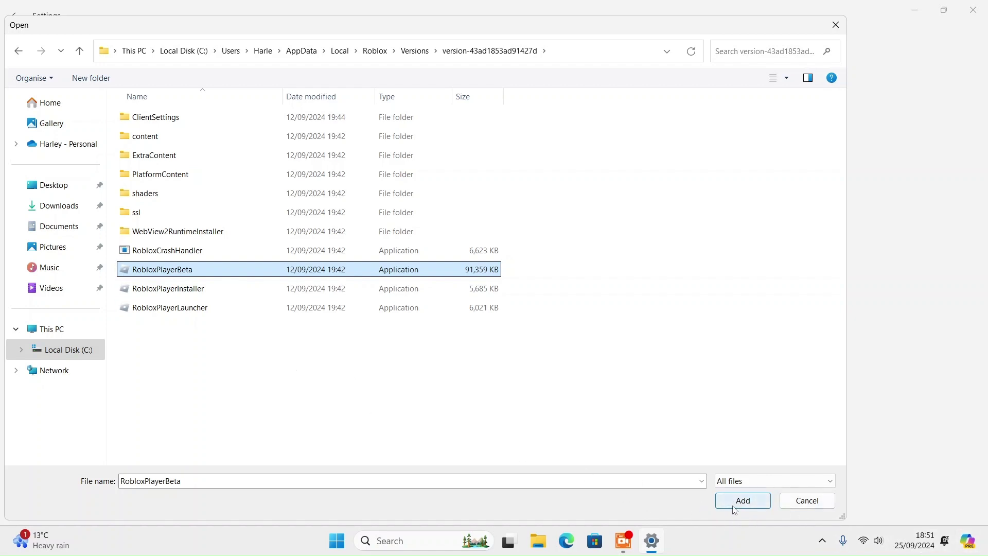
left_click(197, 307)
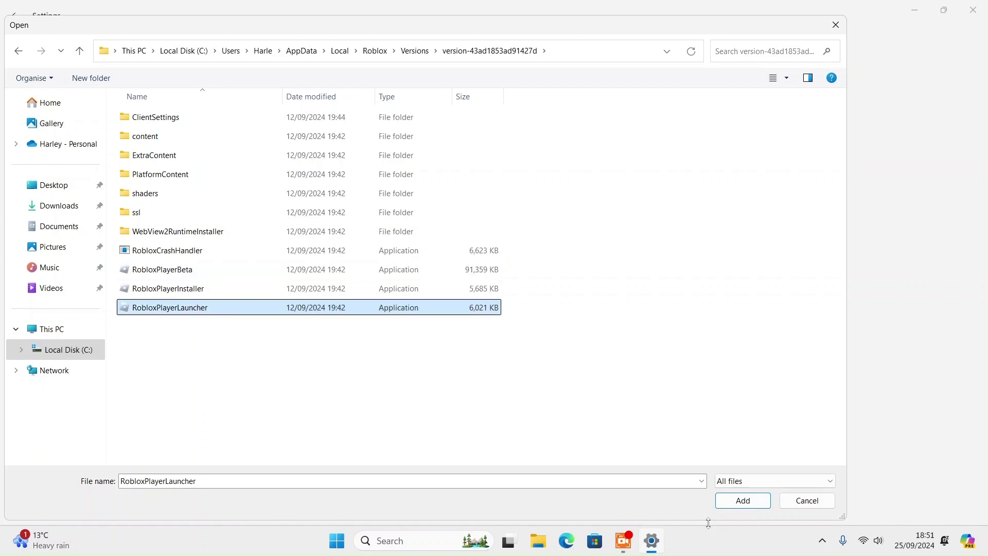
left_click(743, 500)
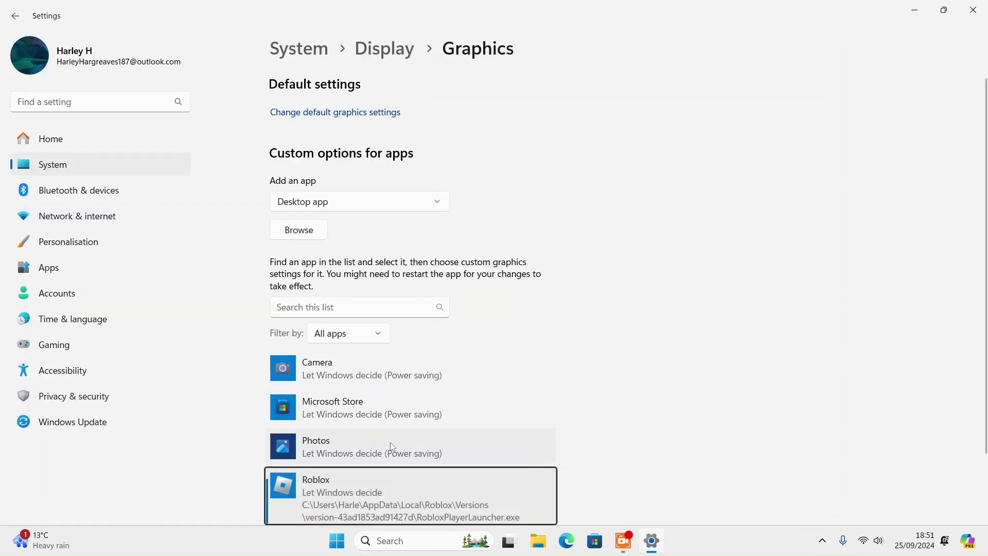
- Save Roblox's graphics preference as High performance with 'Don't use optimisations for windowed games' ticked
scroll(390, 442, "down", 2)
left_click(403, 450)
left_click(458, 457)
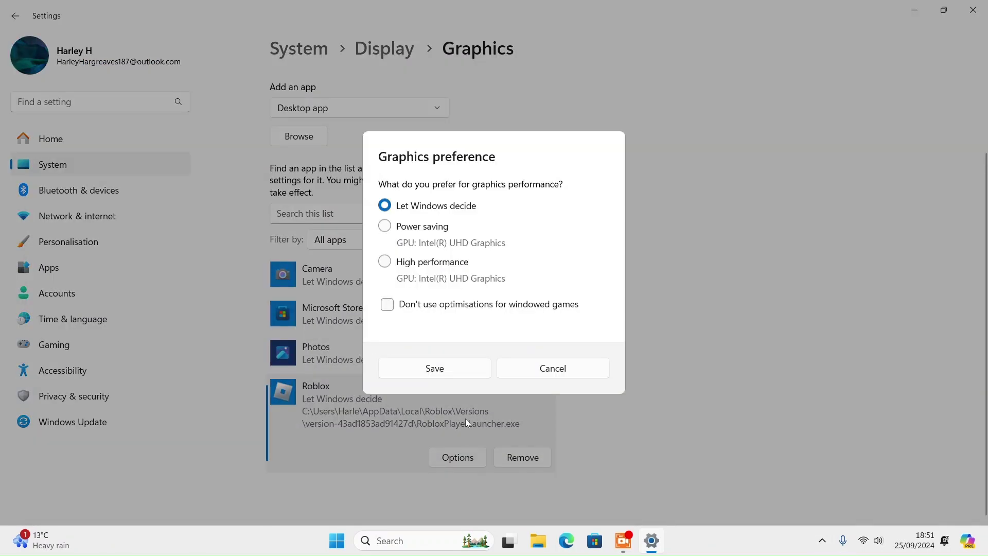
left_click(420, 269)
left_click(411, 309)
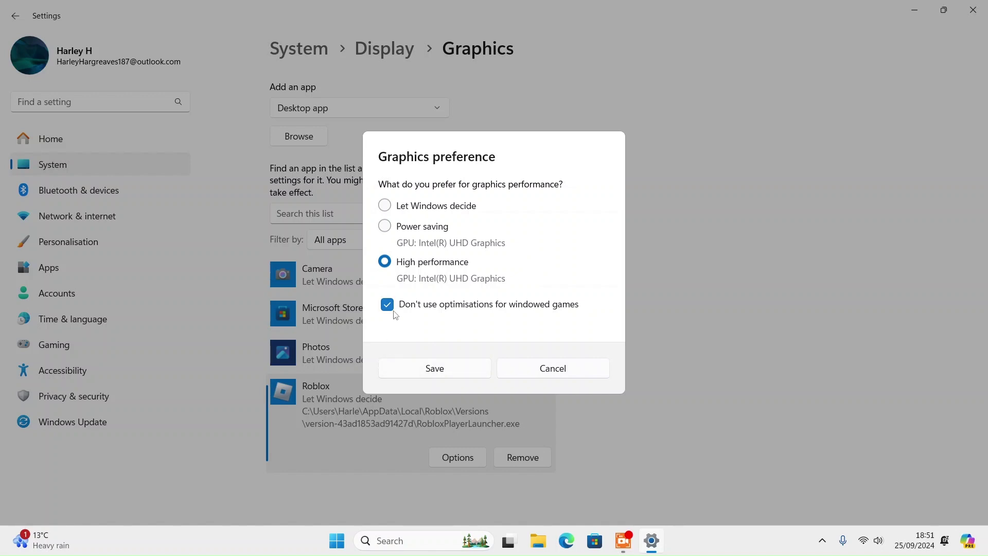
left_click(400, 367)
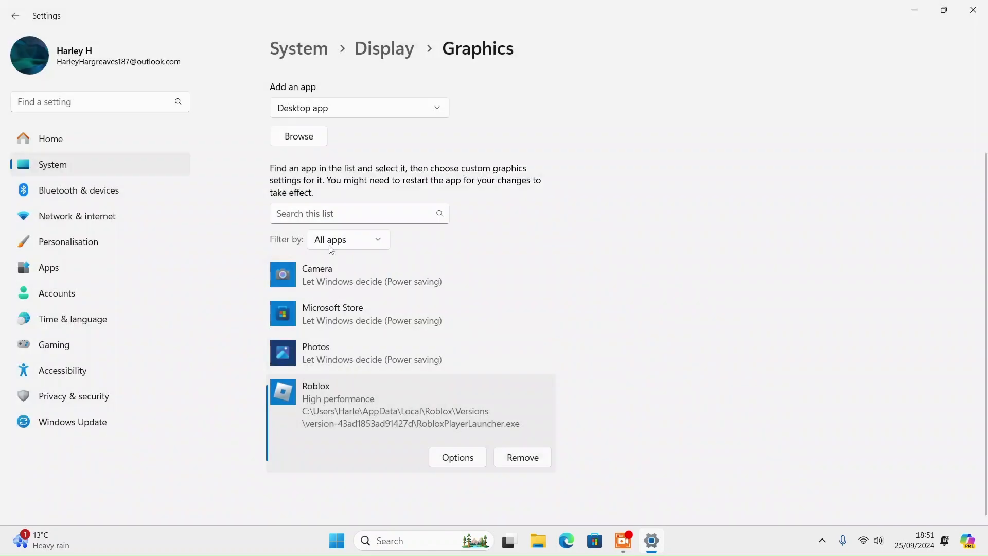
- Browse again through Users and the home folder to AppData\Local
left_click(278, 138)
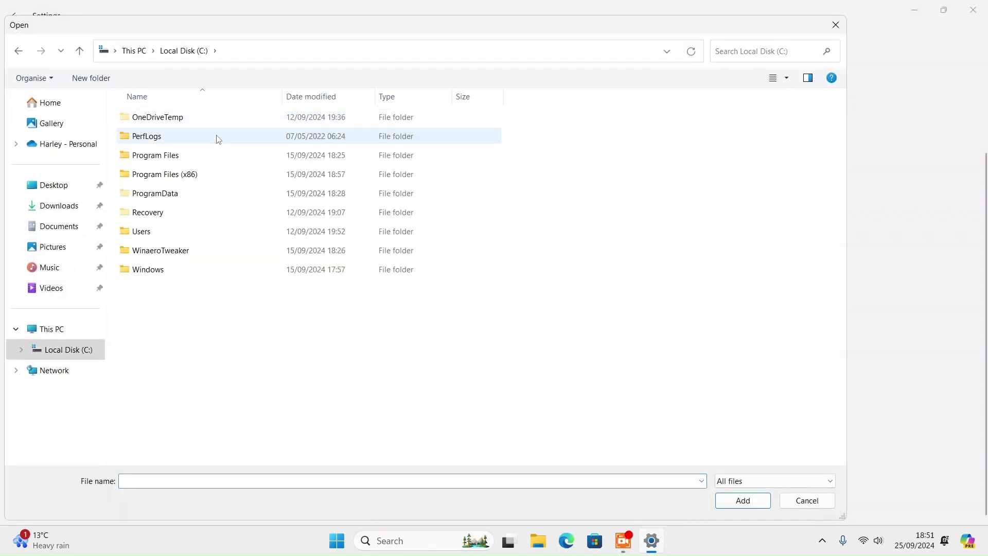
double_click(159, 231)
double_click(144, 134)
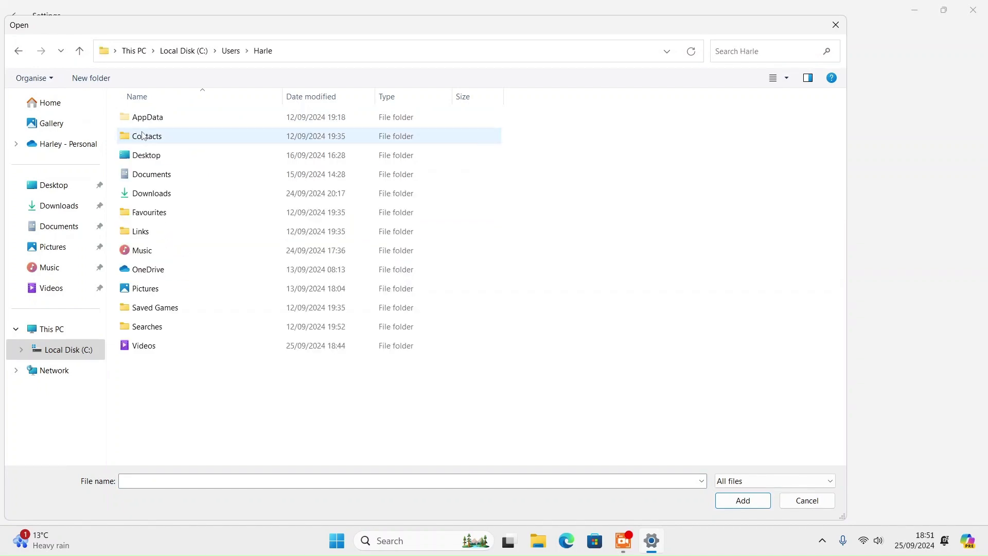
double_click(155, 121)
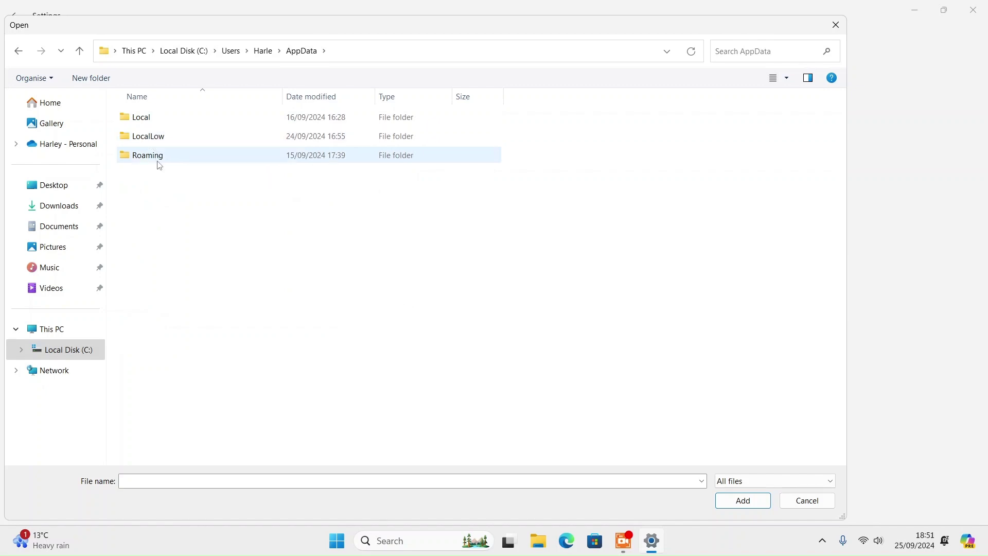
double_click(155, 137)
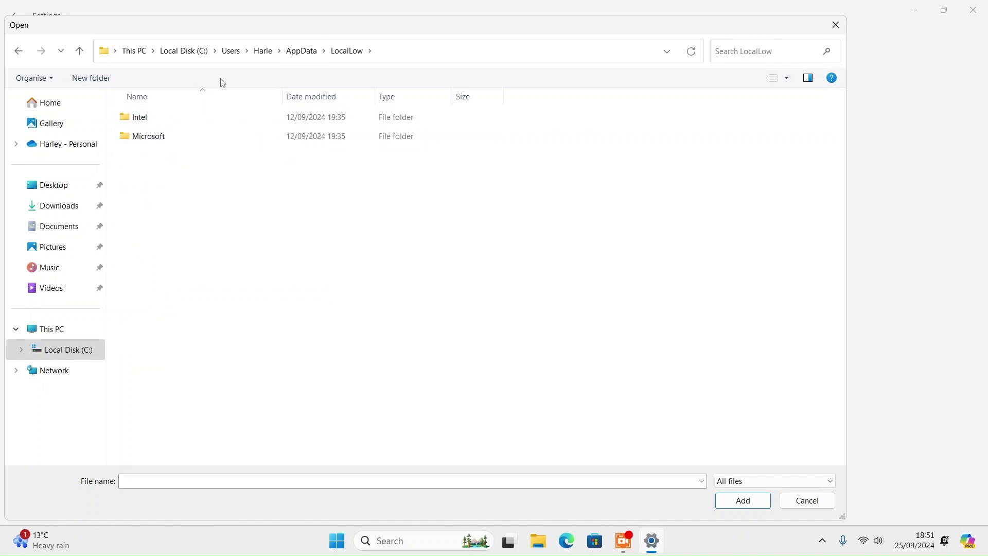
left_click(303, 51)
double_click(166, 121)
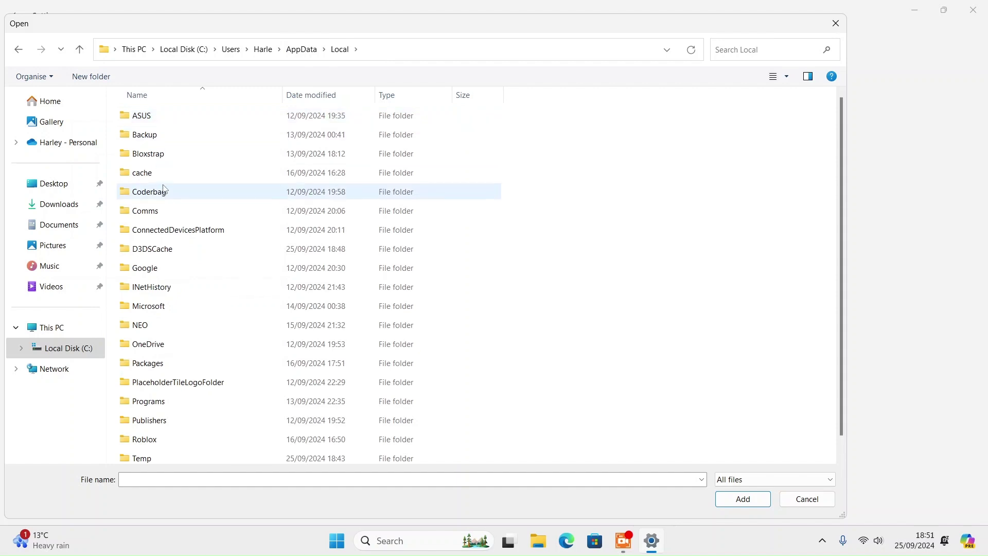
- Add RobloxPlayerLauncher from Roblox\Versions\version-43ad1853ad91427d again; Windows reports it's already added
scroll(189, 268, "down", 1)
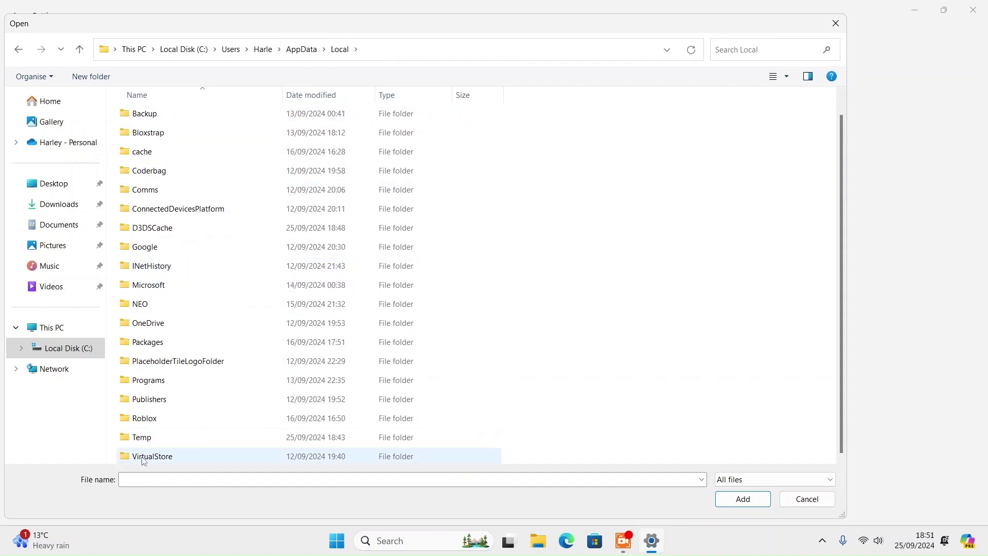
double_click(149, 418)
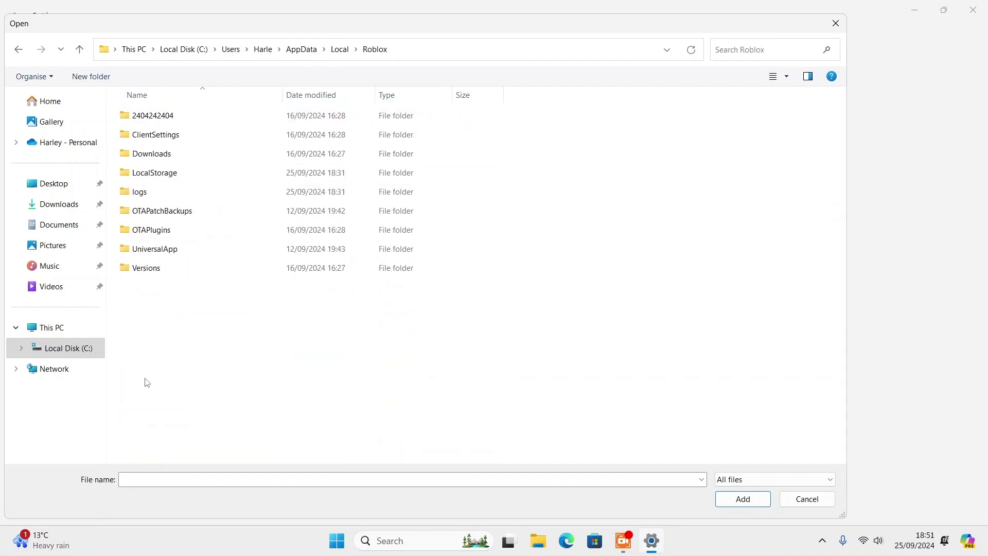
double_click(154, 269)
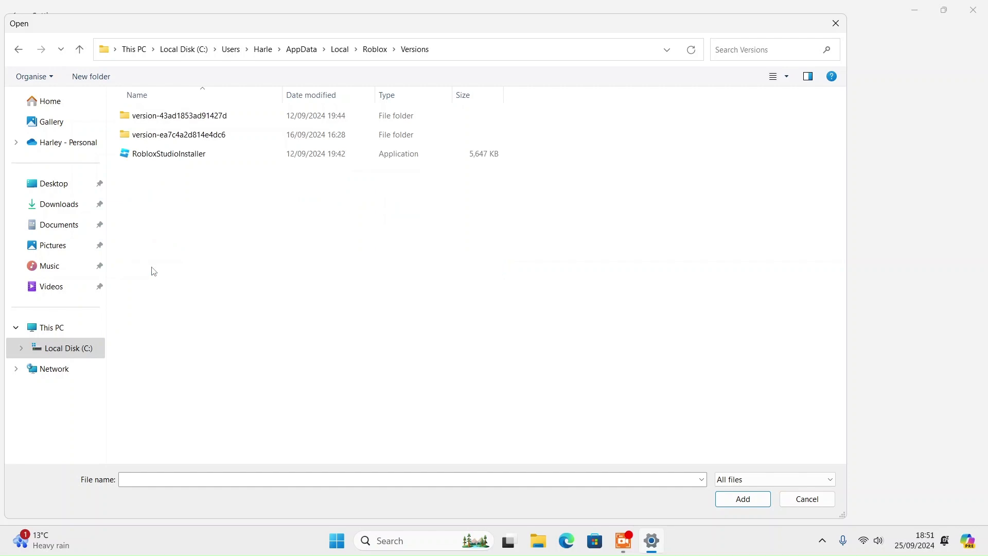
double_click(161, 117)
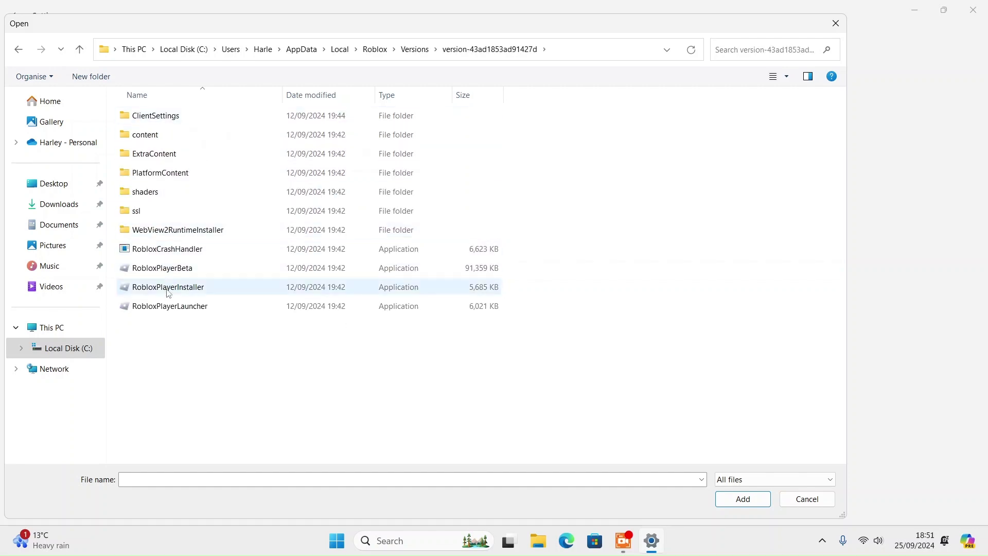
left_click(174, 307)
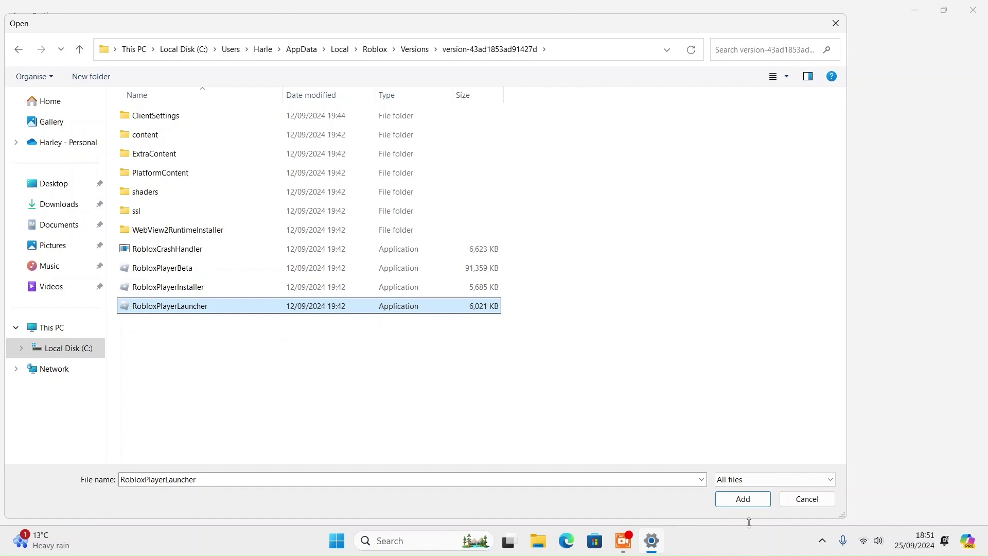
left_click(741, 502)
scroll(354, 418, "down", 1)
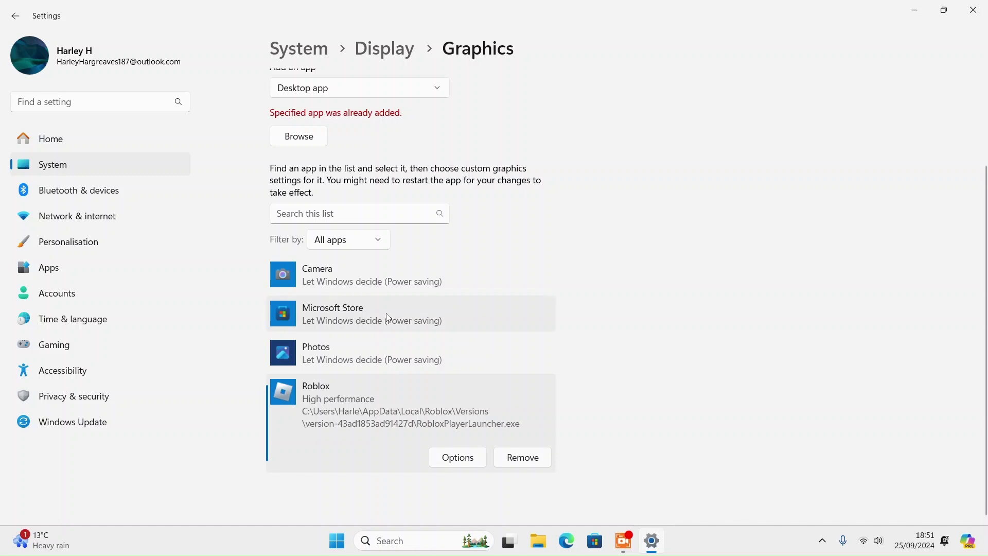
- Switch Optimisations for windowed games On in Default graphics settings
scroll(387, 315, "up", 2)
scroll(364, 305, "up", 1)
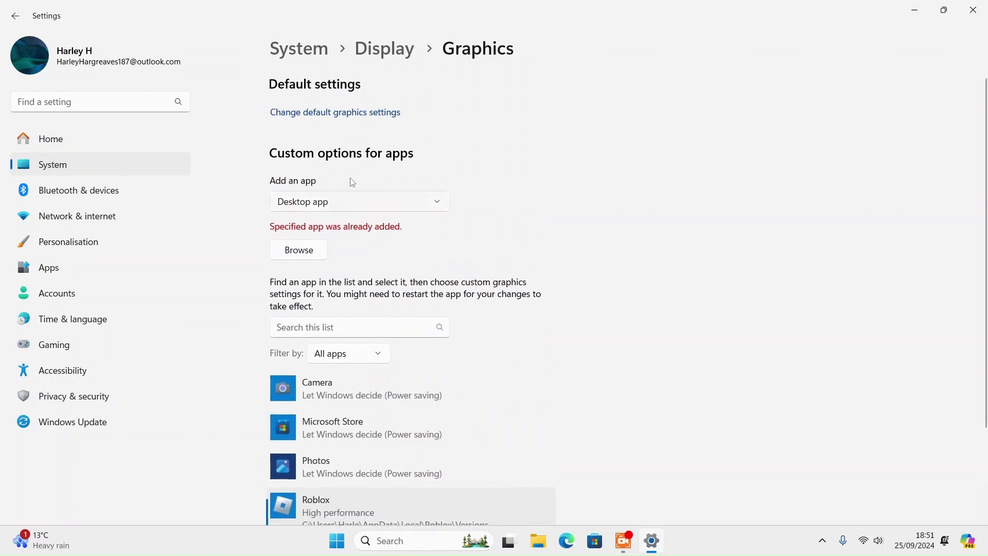
left_click(334, 110)
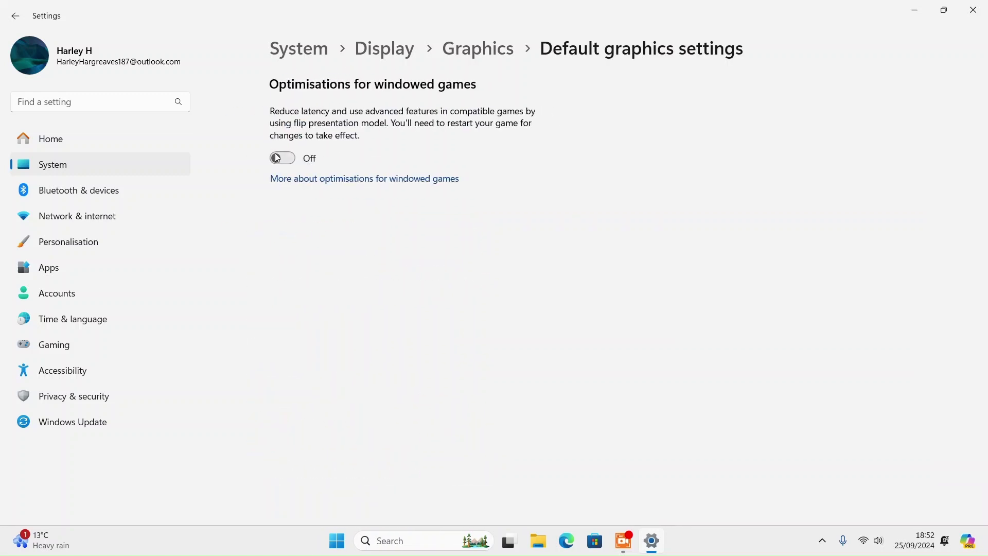
left_click(278, 158)
left_click(56, 190)
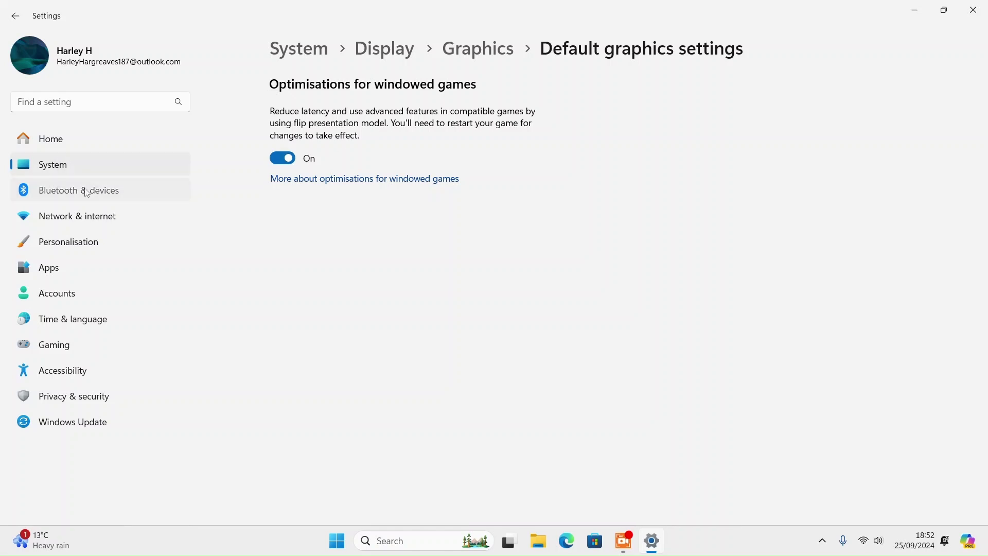
- Switch App diagnostic access Off under Privacy & security > App diagnostics
left_click(84, 222)
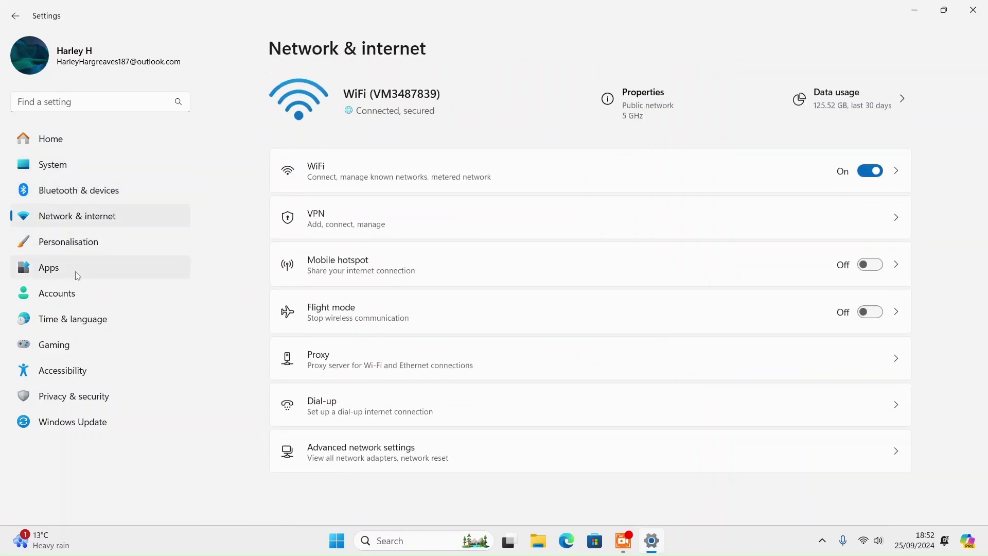
left_click(72, 397)
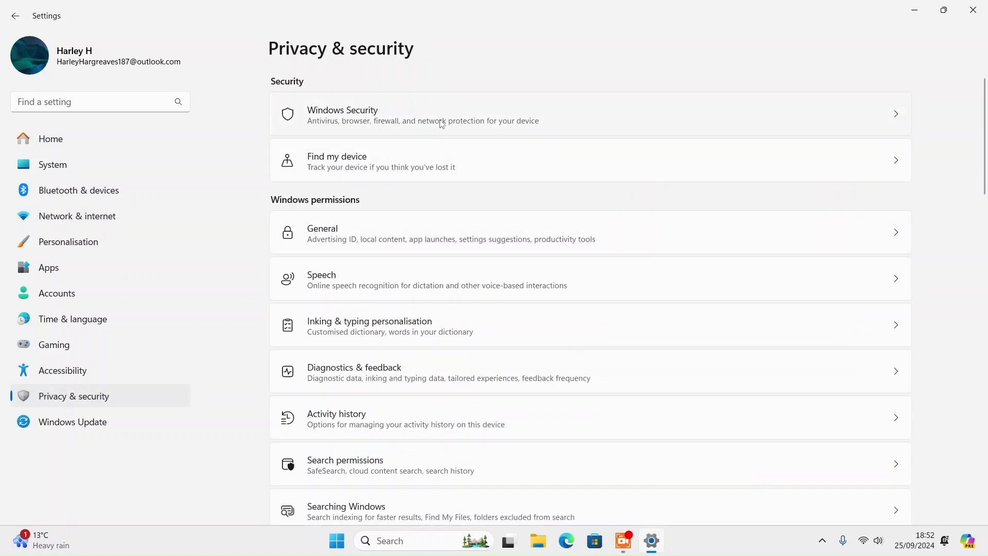
scroll(444, 339, "down", 8)
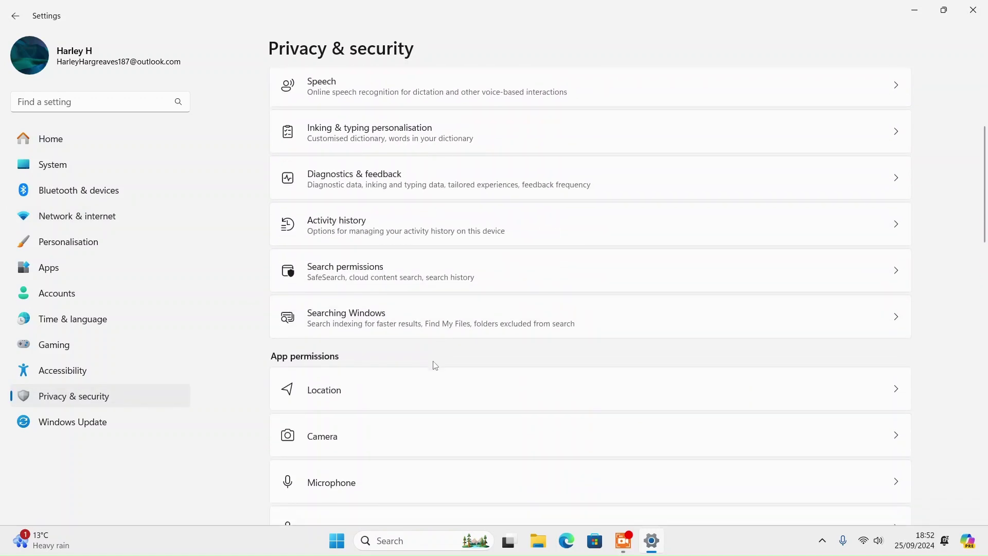
scroll(375, 297, "down", 12)
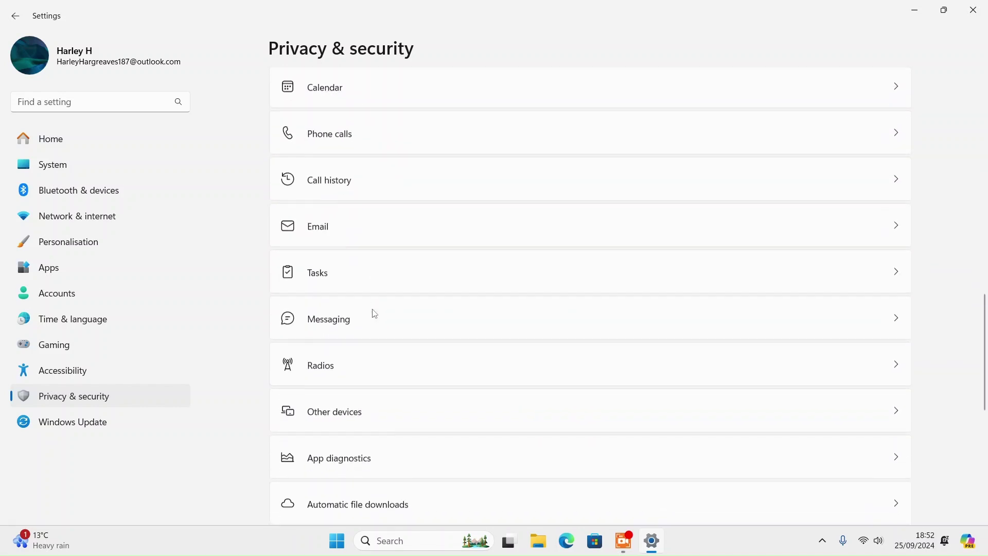
scroll(319, 164, "up", 2)
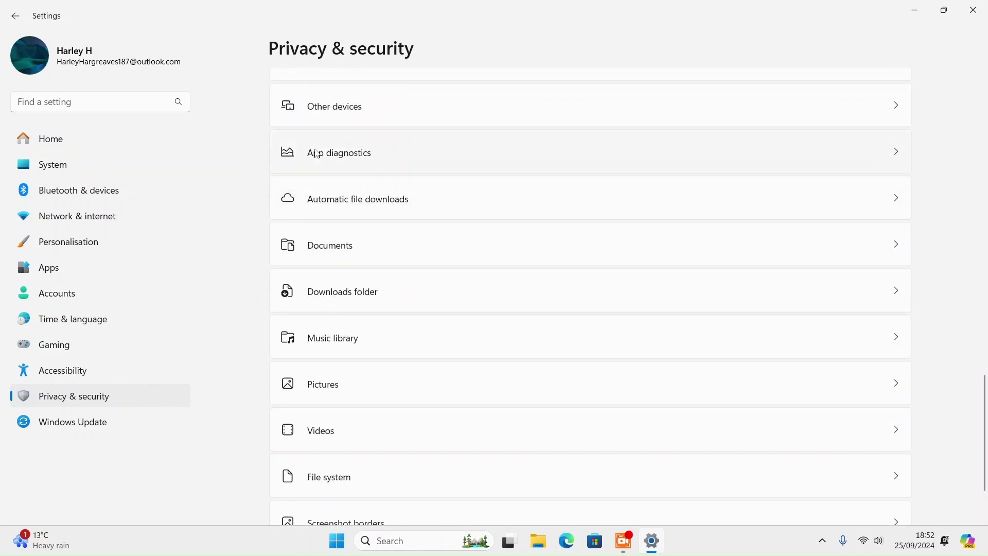
left_click(317, 150)
left_click(889, 94)
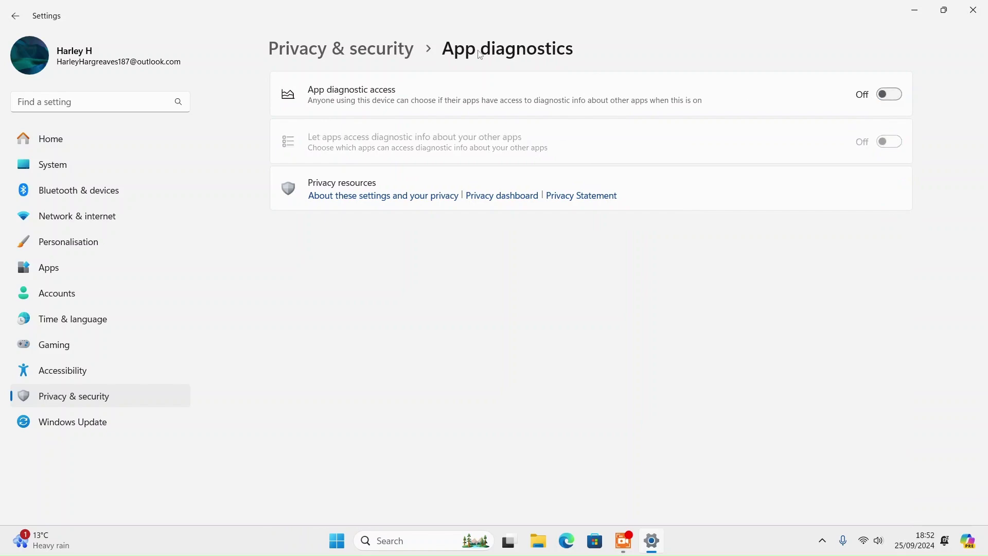
left_click(341, 48)
scroll(331, 315, "down", 14)
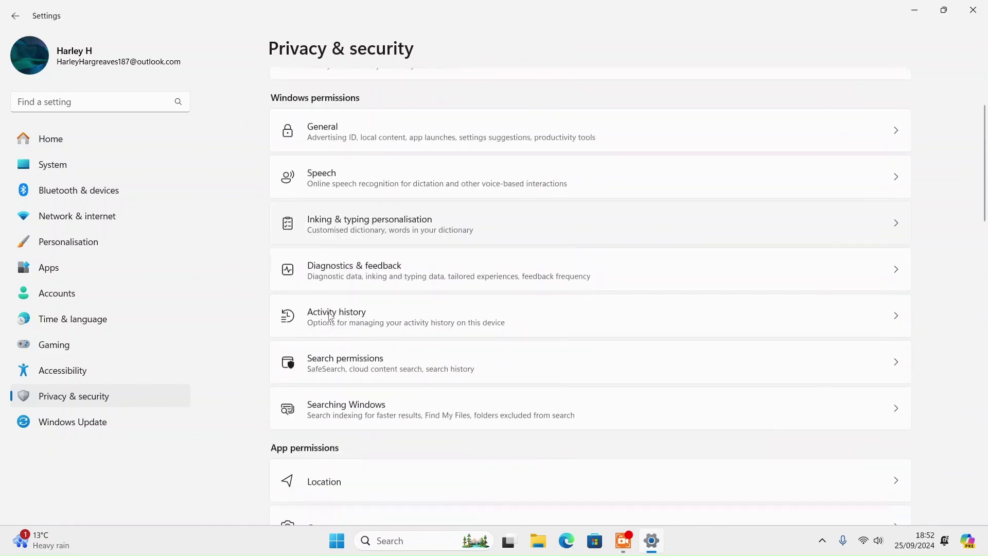
scroll(328, 311, "down", 4)
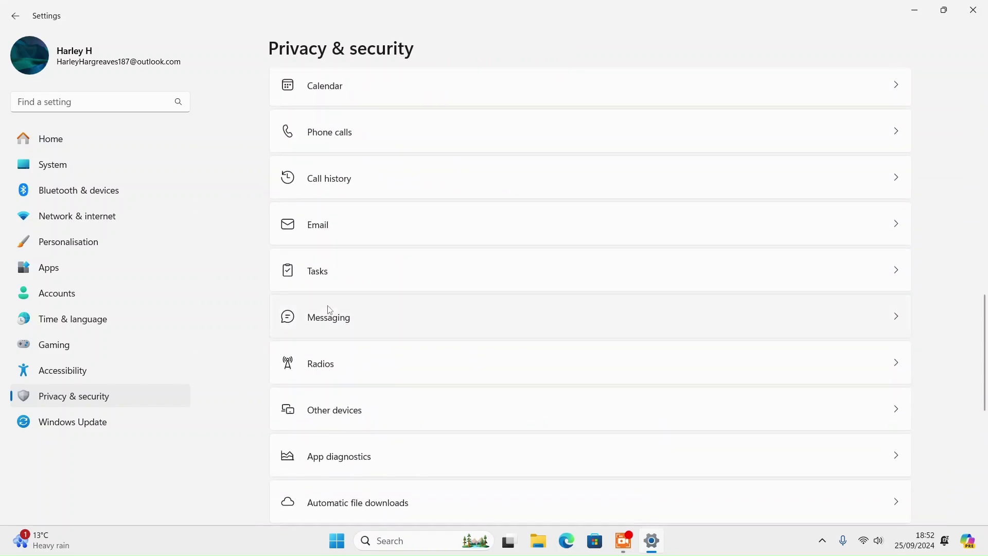
- Type 'background apps' into the Find a setting box
left_click(133, 101)
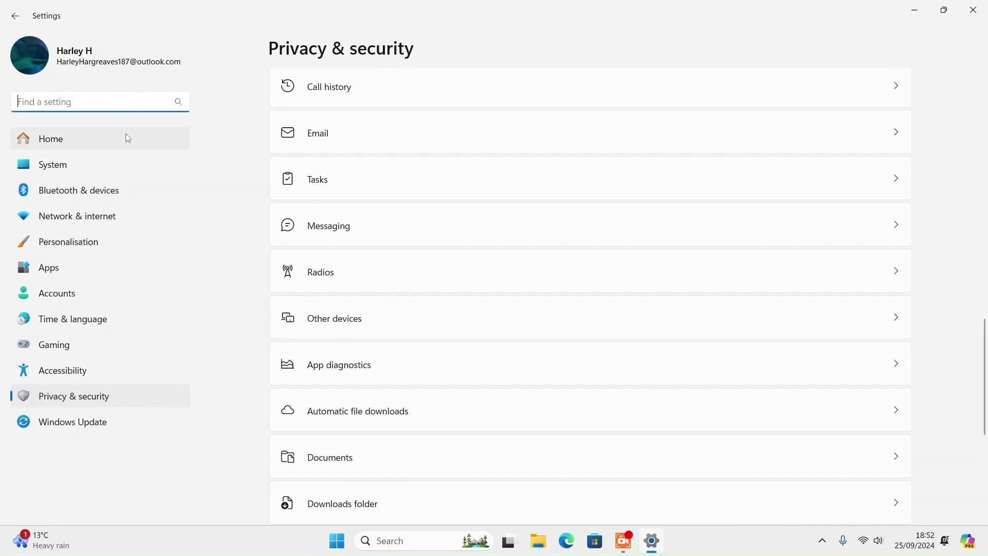
type("back")
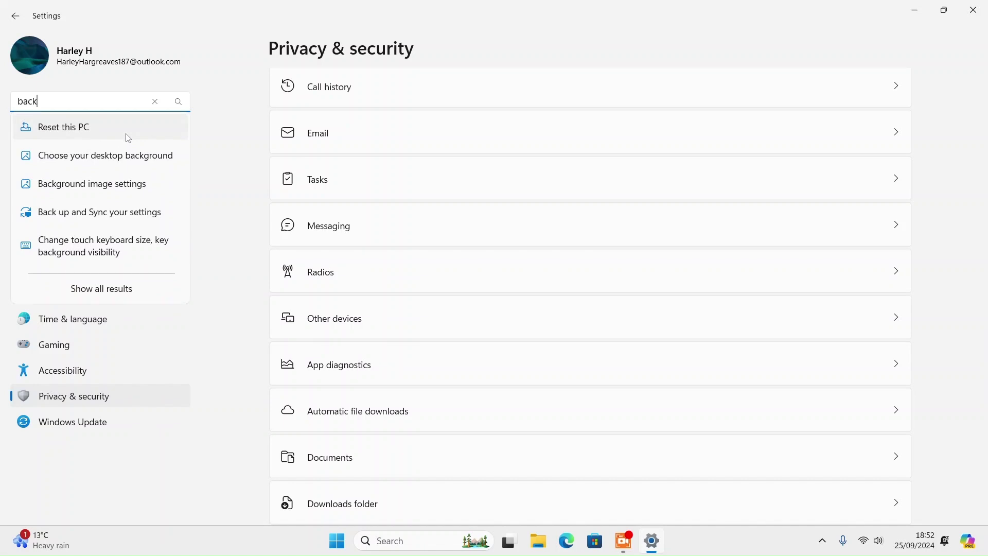
type("gro")
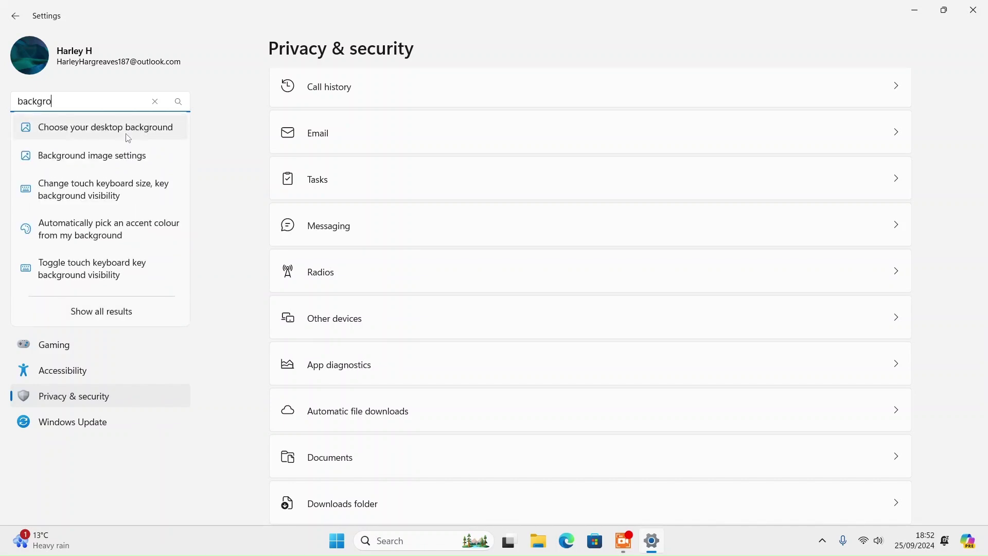
type("und apps")
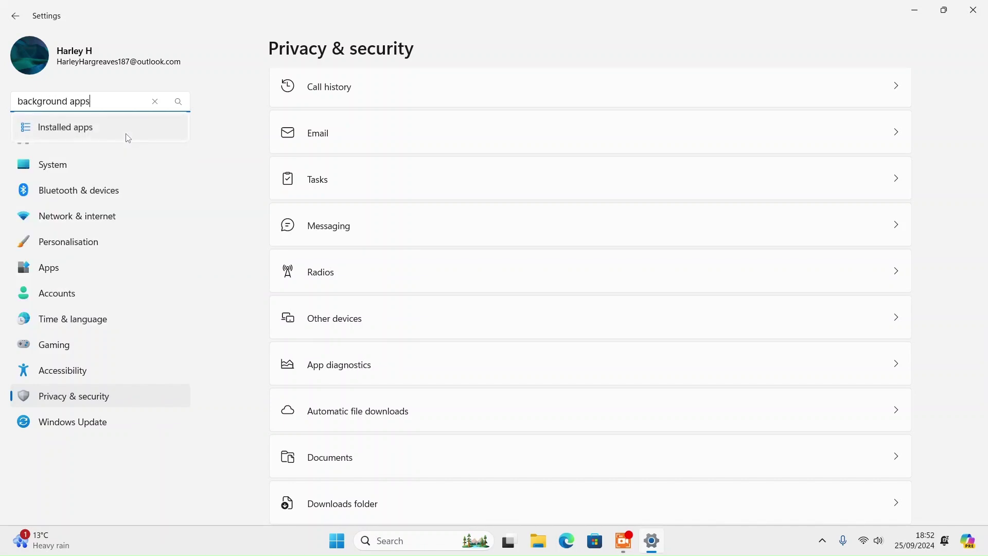
- Run the search and open Installed apps, briefly checking the Roblox Player options
key("Return")
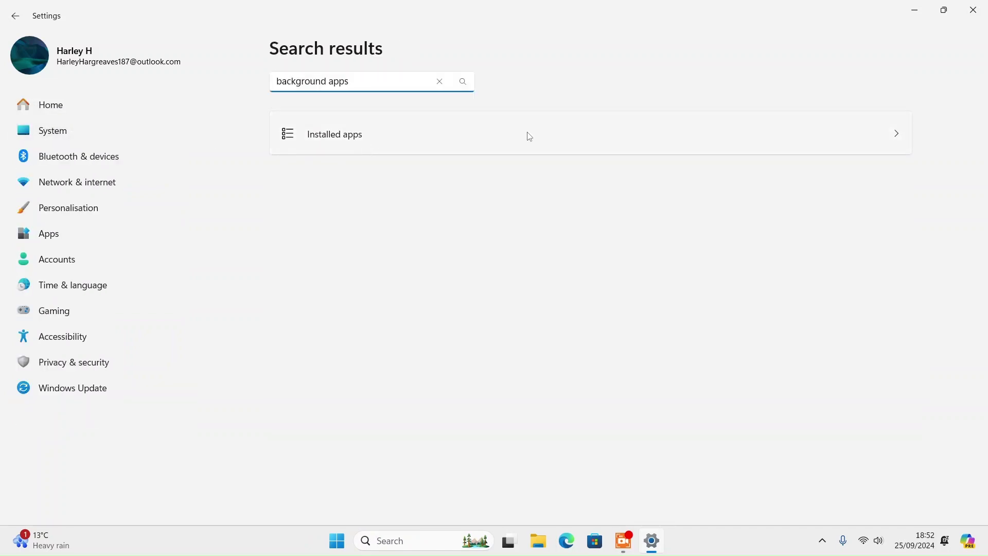
left_click(528, 135)
scroll(469, 226, "down", 15)
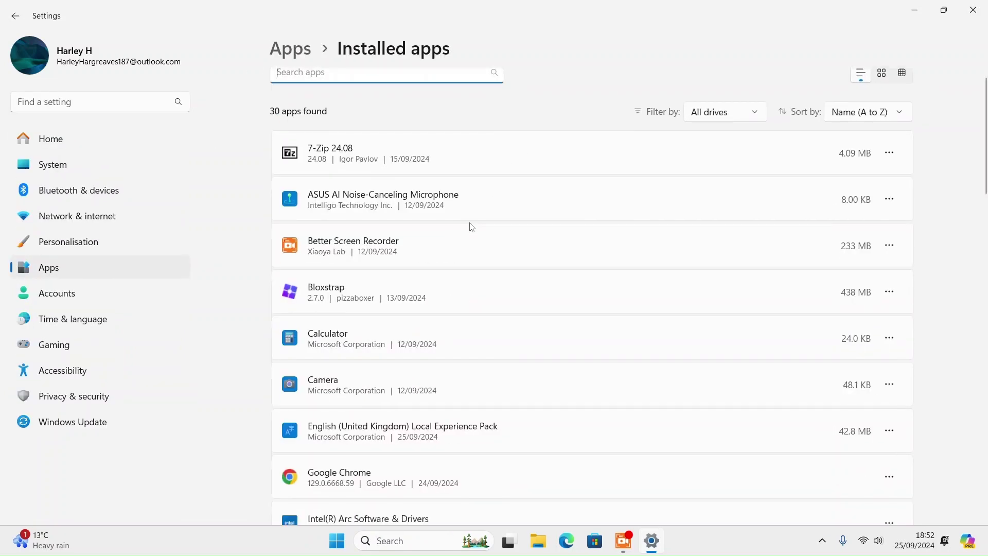
scroll(474, 224, "up", 6)
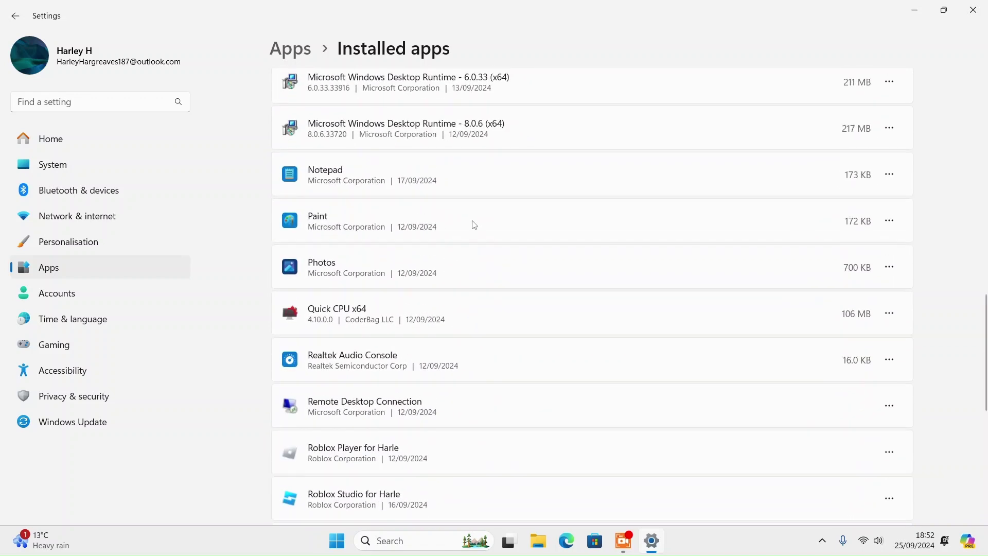
scroll(678, 288, "down", 2)
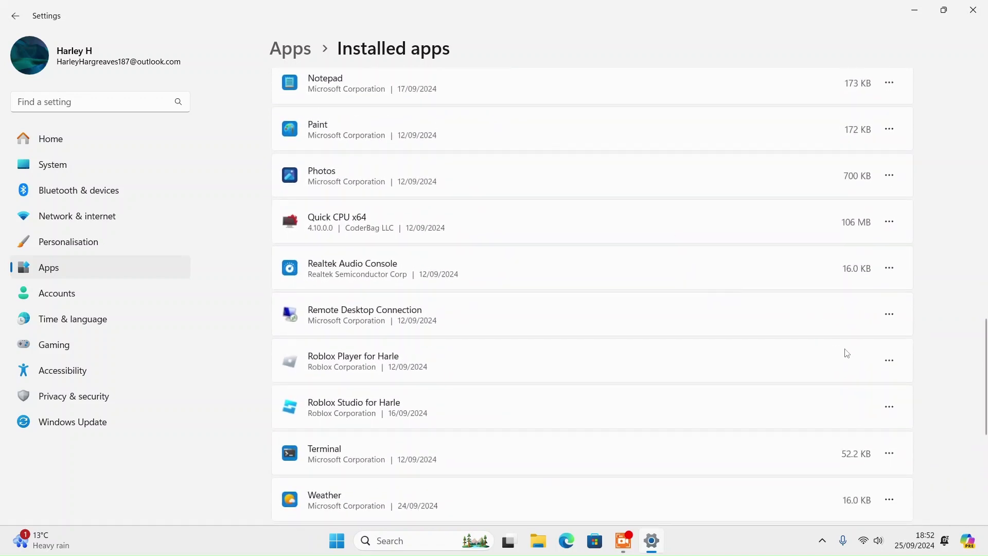
left_click(893, 364)
left_click(908, 340)
- Open the Camera app's Advanced options and review its permissions
scroll(745, 272, "up", 7)
scroll(731, 280, "up", 6)
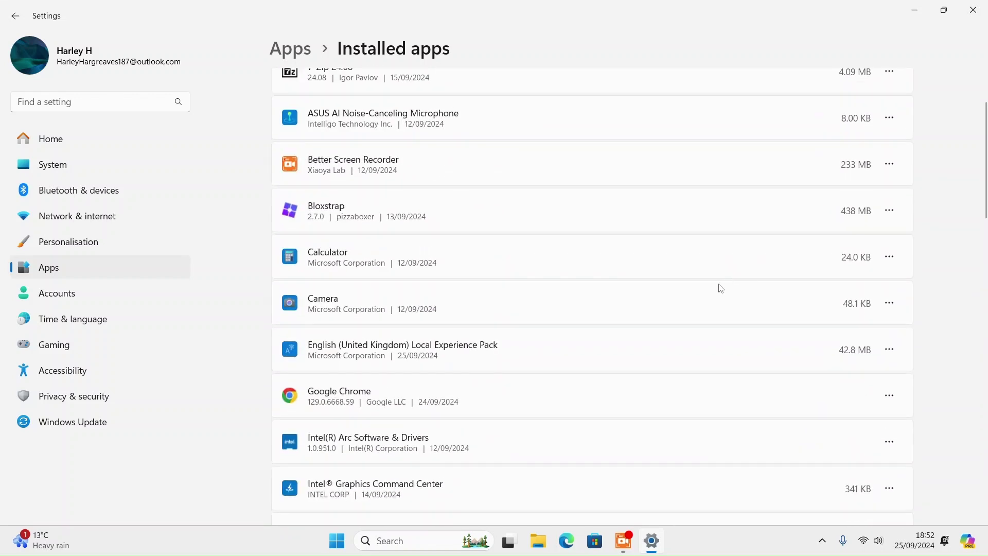
scroll(756, 258, "up", 2)
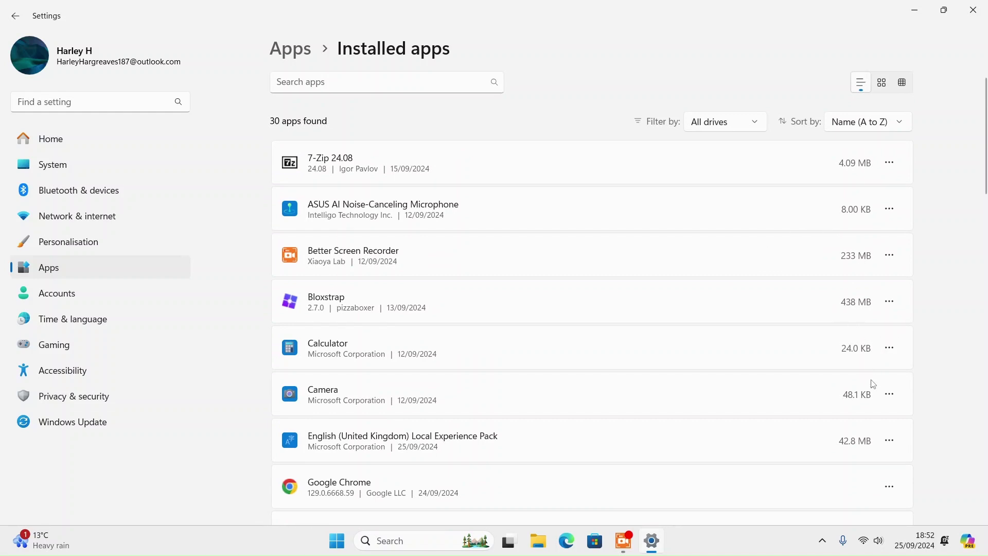
left_click(889, 394)
left_click(816, 419)
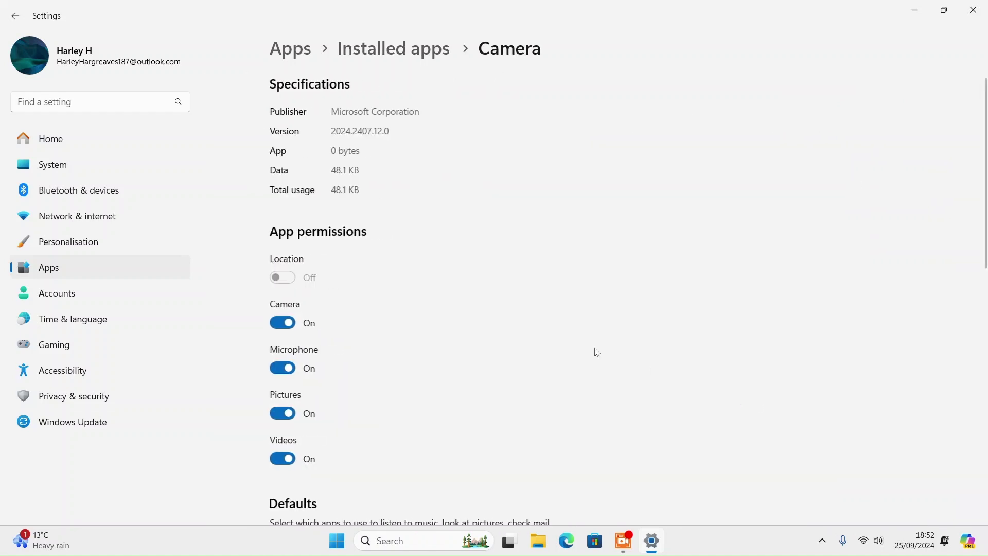
scroll(324, 330, "down", 5)
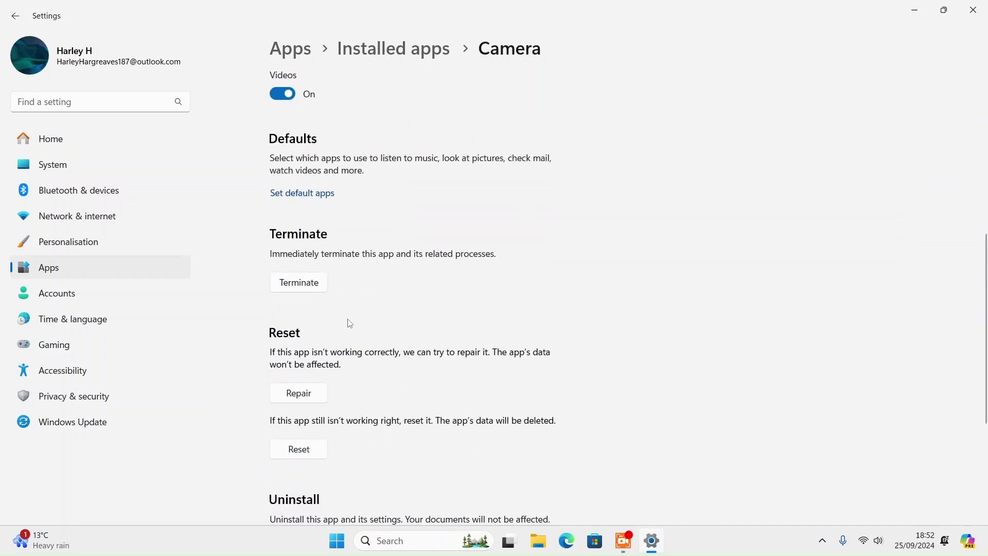
scroll(350, 323, "down", 3)
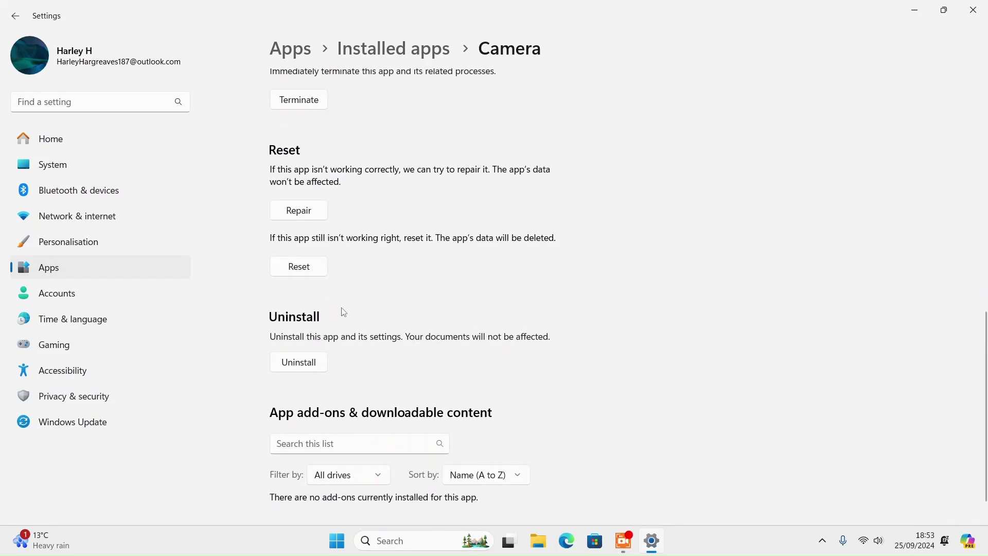
scroll(355, 309, "down", 1)
scroll(450, 283, "up", 7)
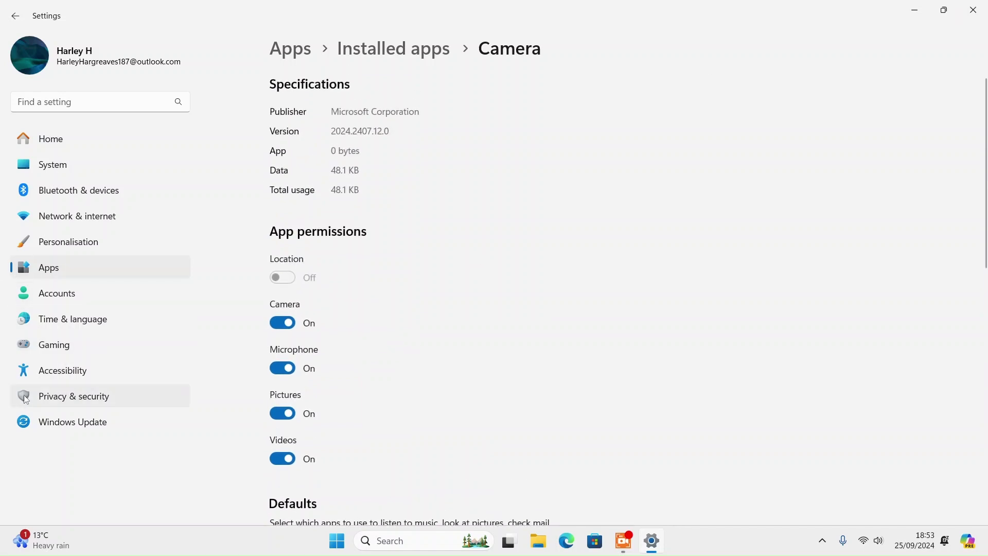
- Check for Windows updates and turn on getting the latest updates early
left_click(49, 425)
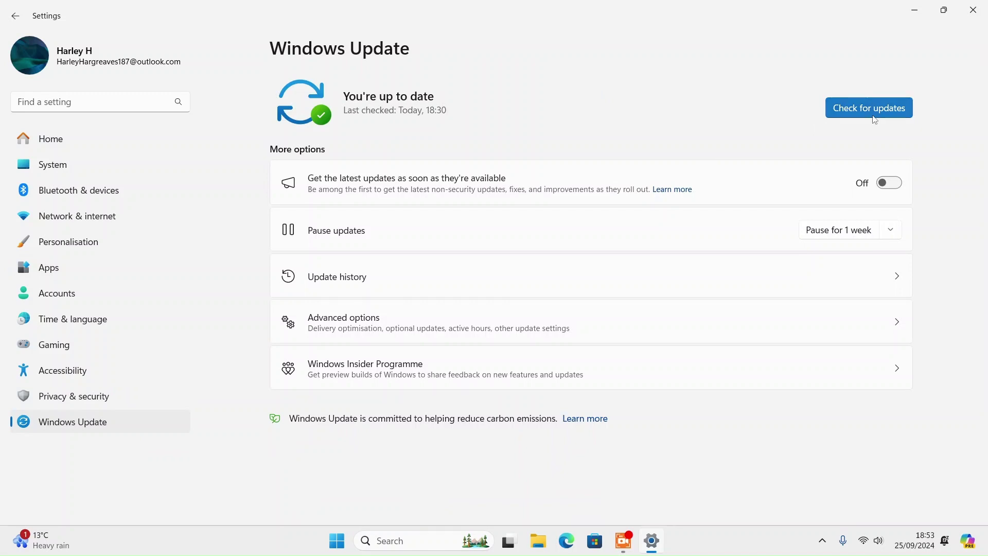
left_click(881, 114)
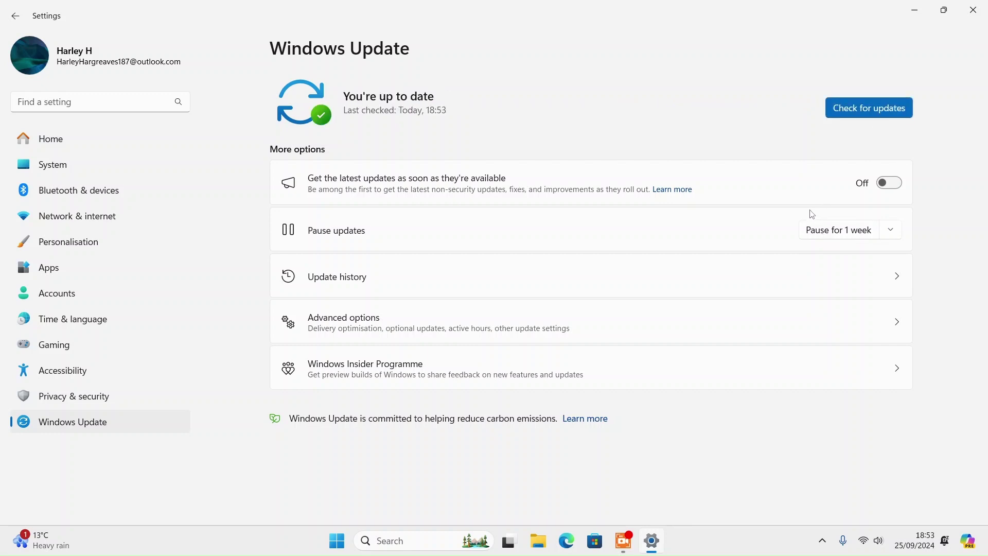
left_click(888, 182)
- Download and install the optional ASUSTeK system driver update, then close Settings
left_click(321, 324)
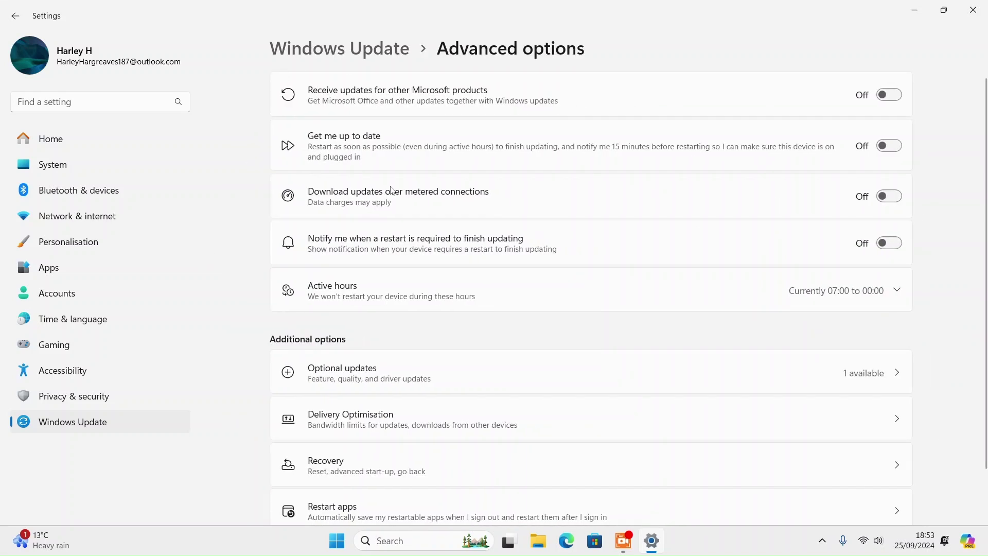
scroll(414, 242, "down", 1)
left_click(419, 325)
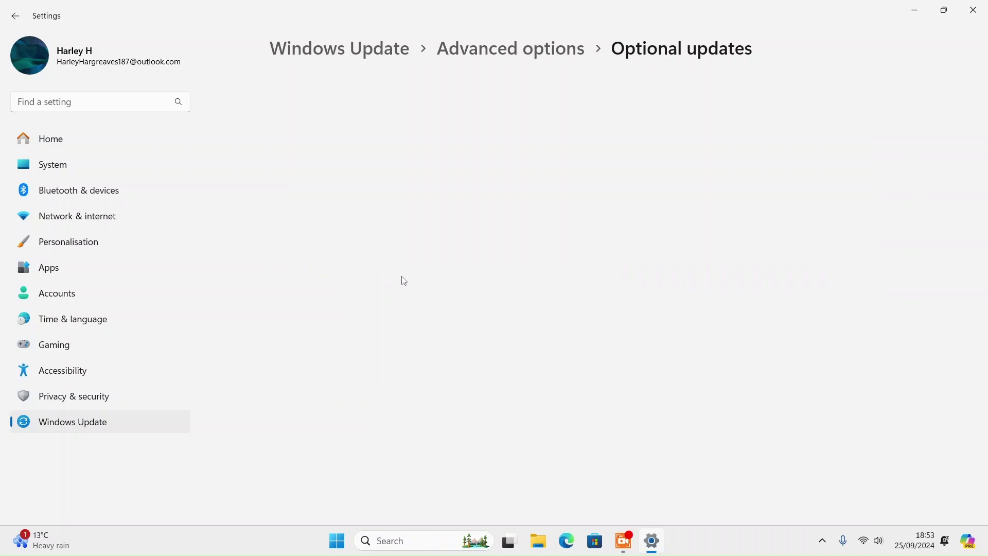
left_click(416, 112)
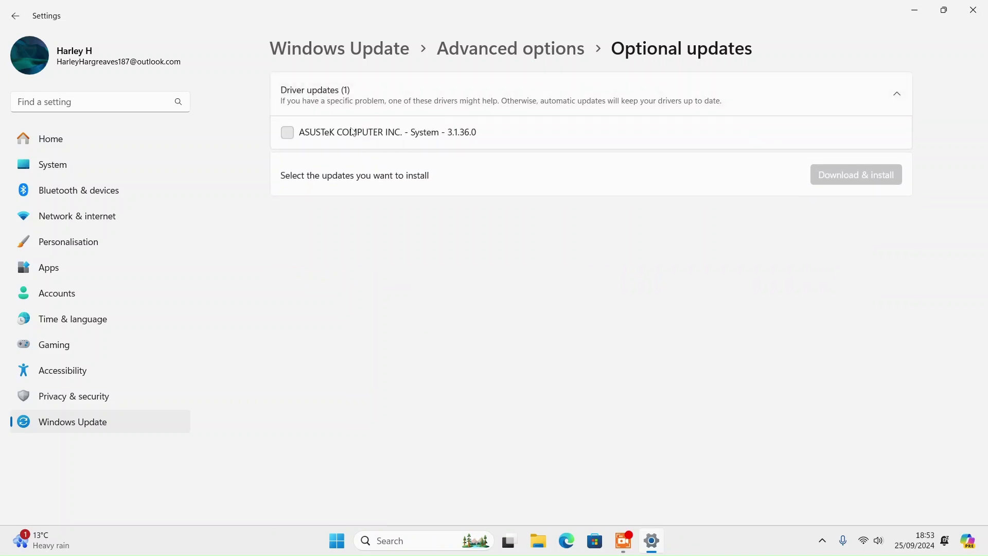
left_click(287, 133)
left_click(838, 178)
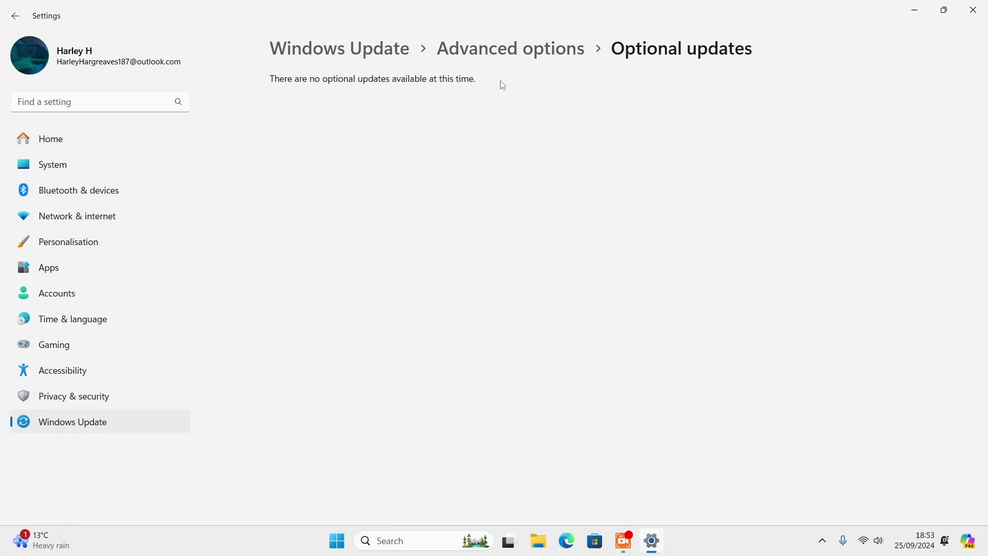
left_click(507, 49)
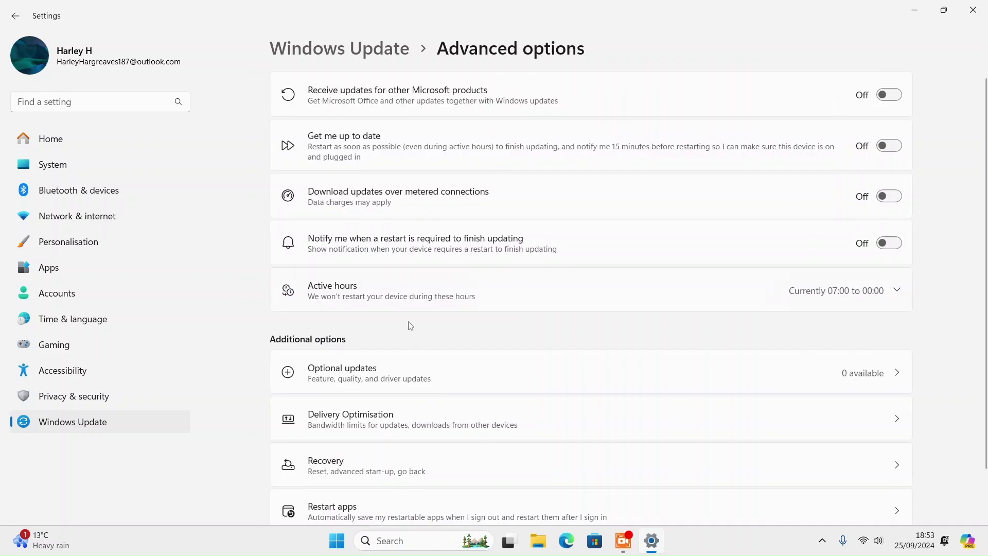
key("alt+F4")
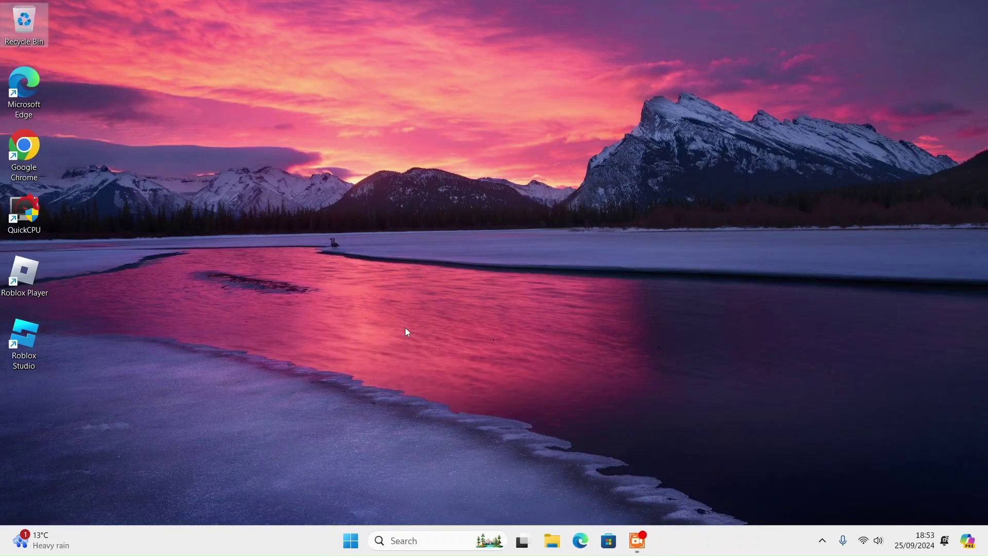
- Launch the Settings app from Windows search
left_click(372, 543)
type("st")
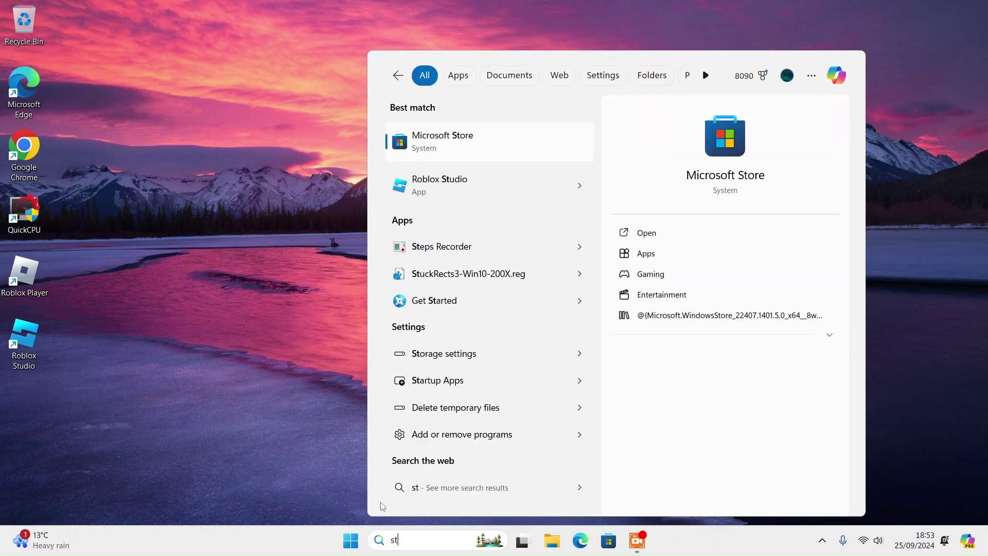
key("BackSpace")
type("etting")
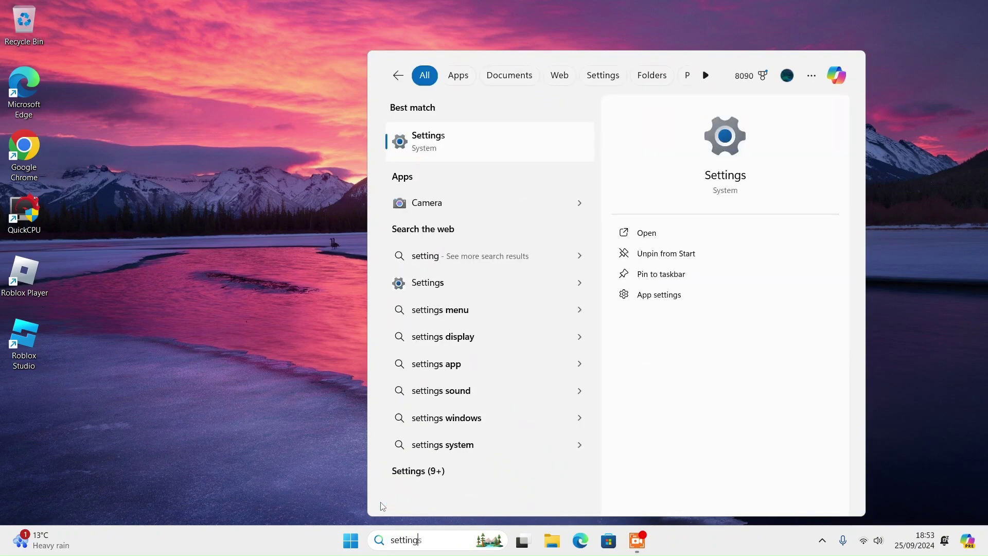
type("s")
key("Return")
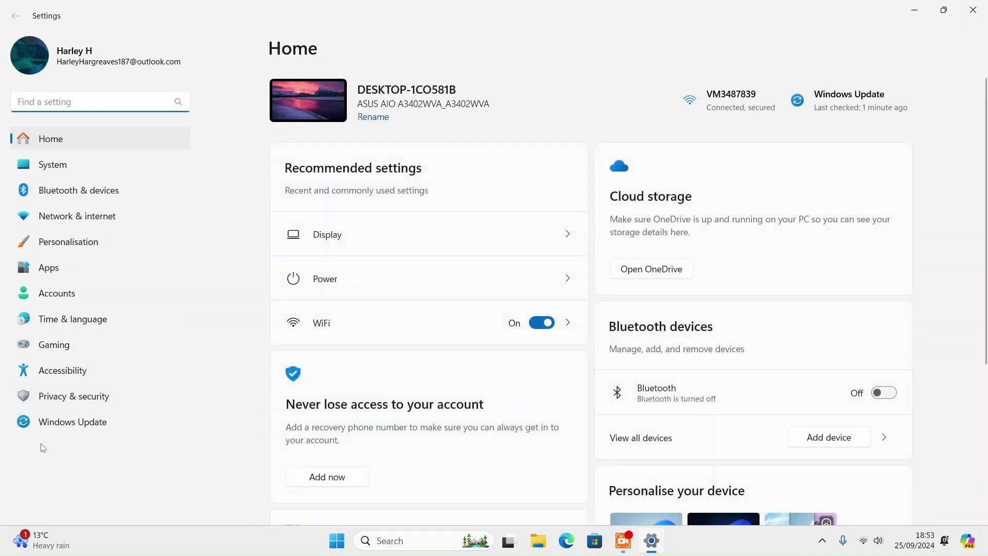
- In Windows Update's Delivery Optimisation, switch off Allow downloads from other PCs
left_click(42, 427)
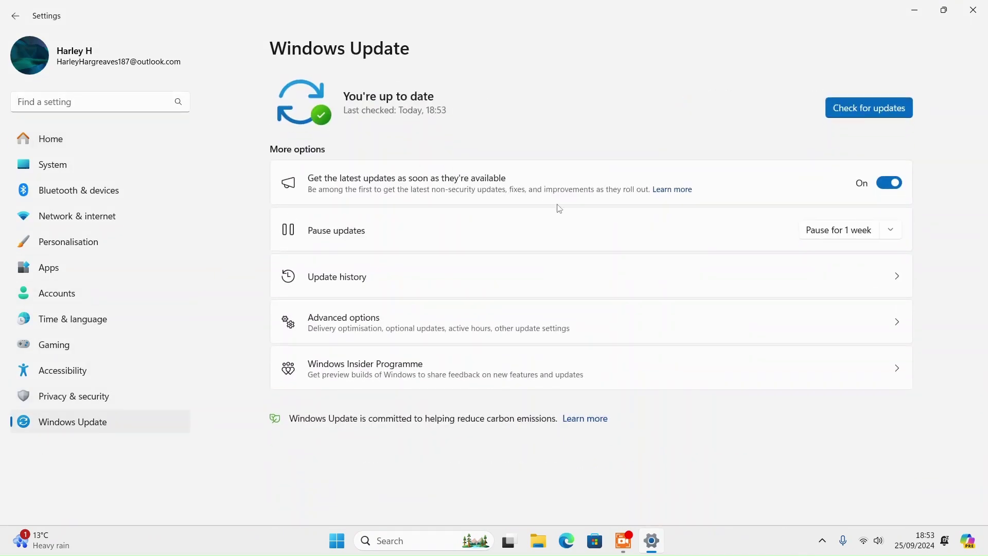
left_click(496, 328)
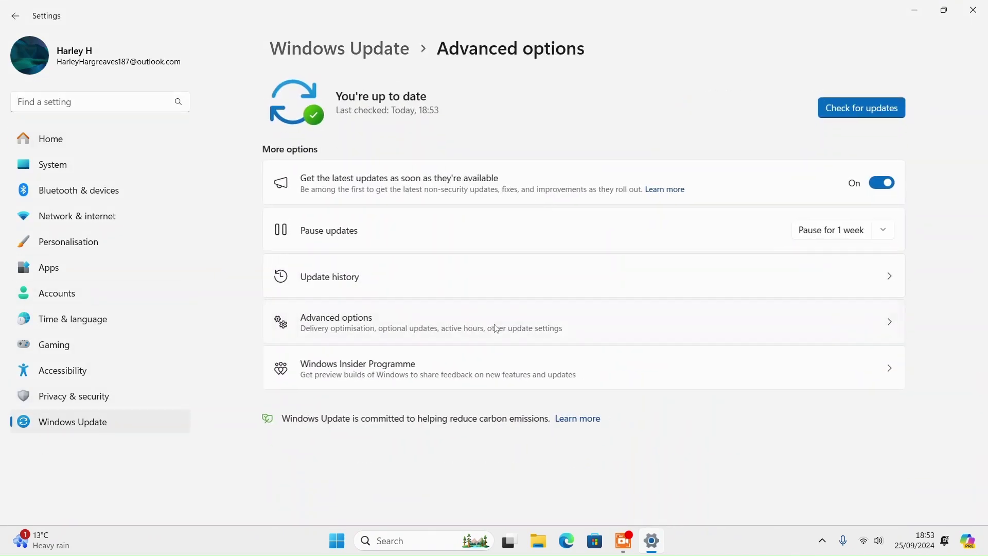
scroll(496, 309, "down", 2)
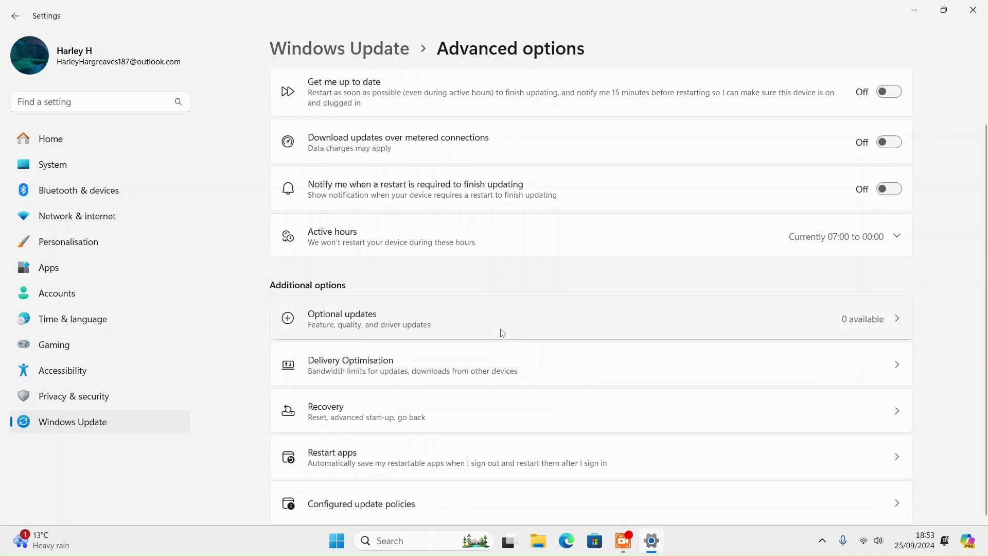
left_click(497, 367)
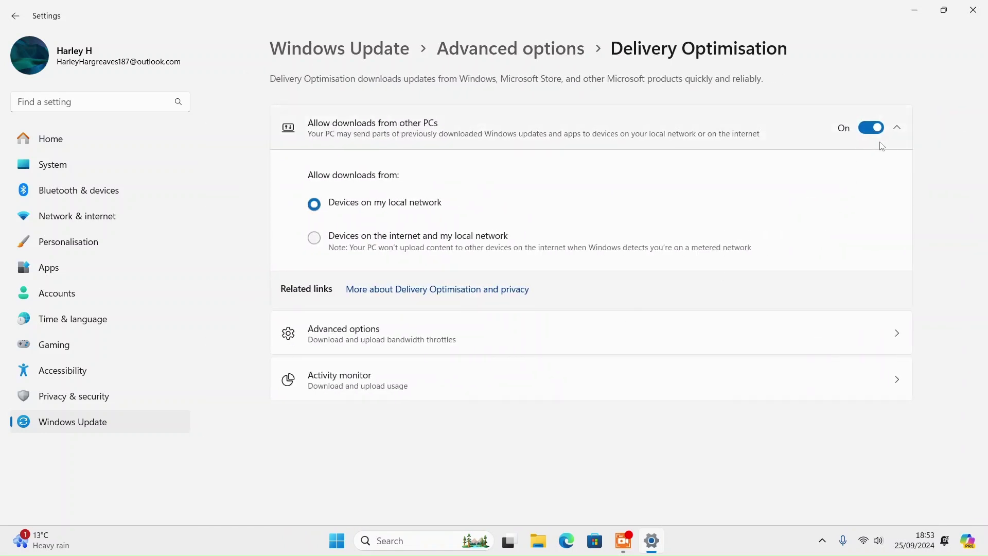
left_click(882, 128)
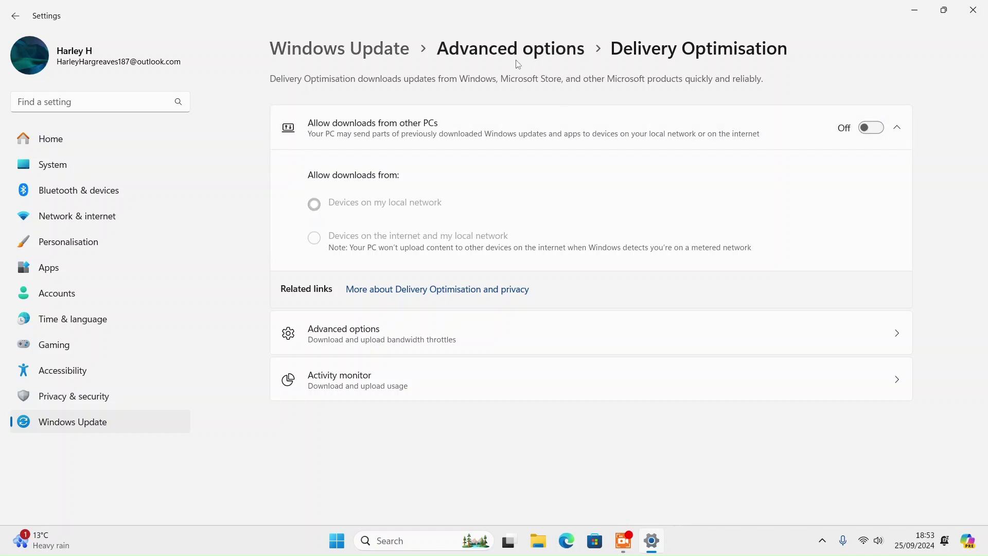
- Review bandwidth limits, activity statistics and update pause durations without changing anything
left_click(373, 342)
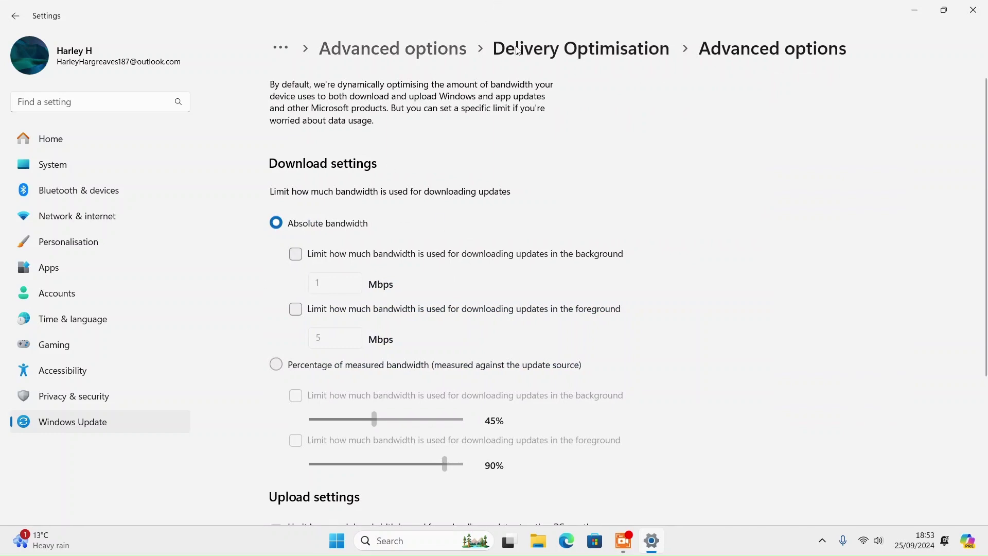
left_click(544, 48)
left_click(349, 373)
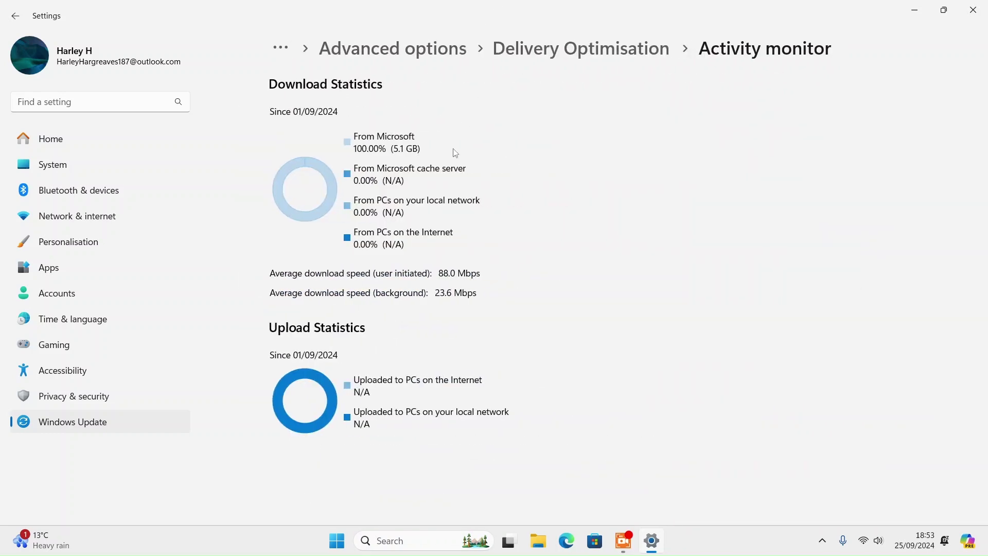
left_click(521, 57)
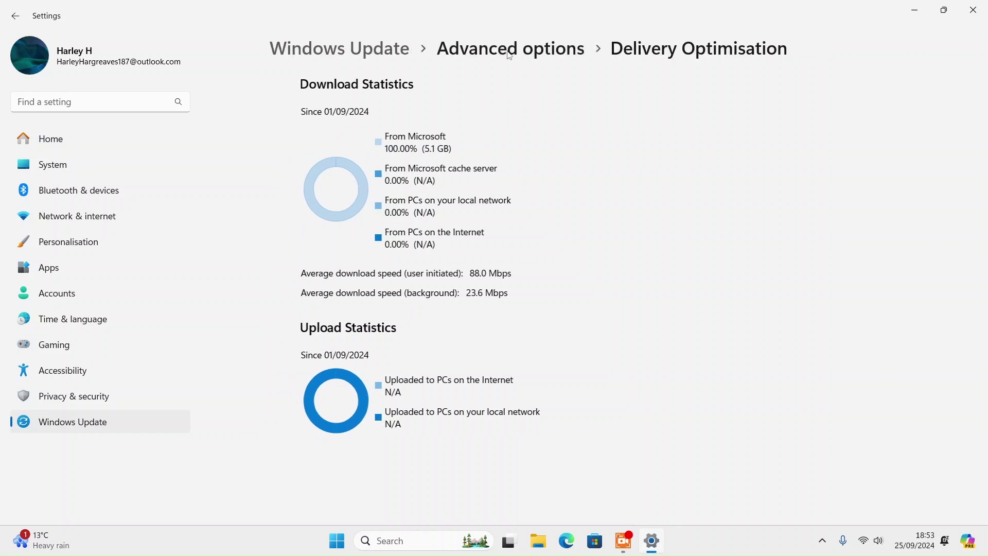
left_click(365, 50)
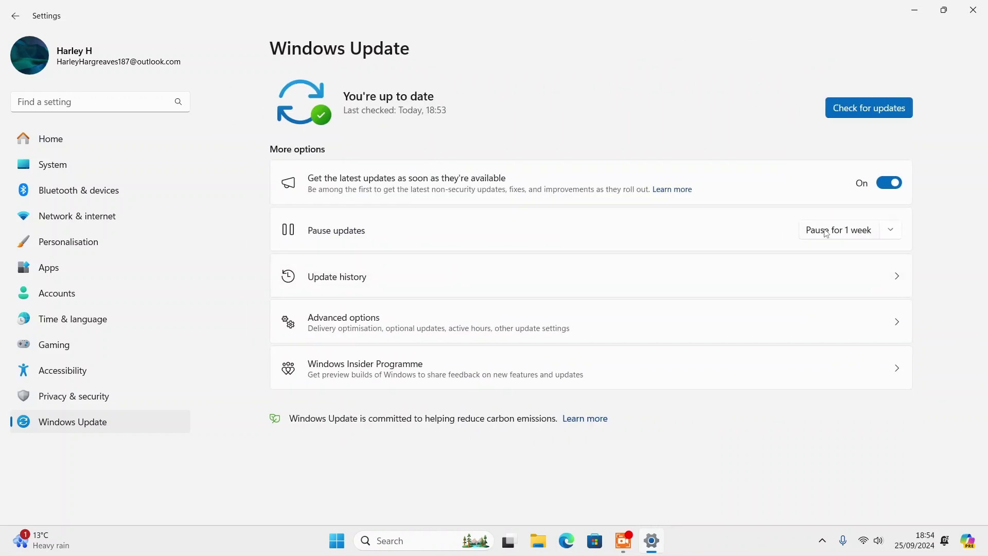
left_click(883, 237)
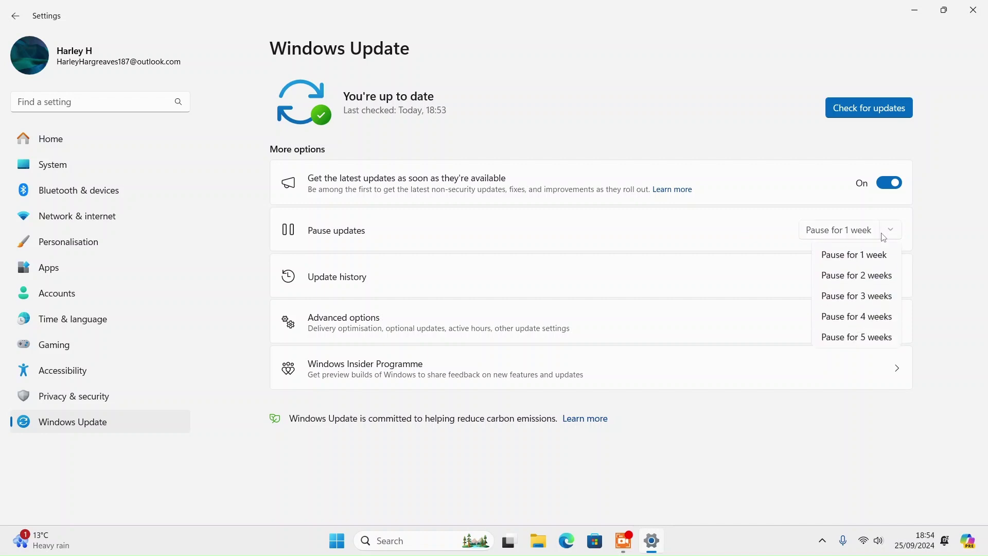
left_click(713, 235)
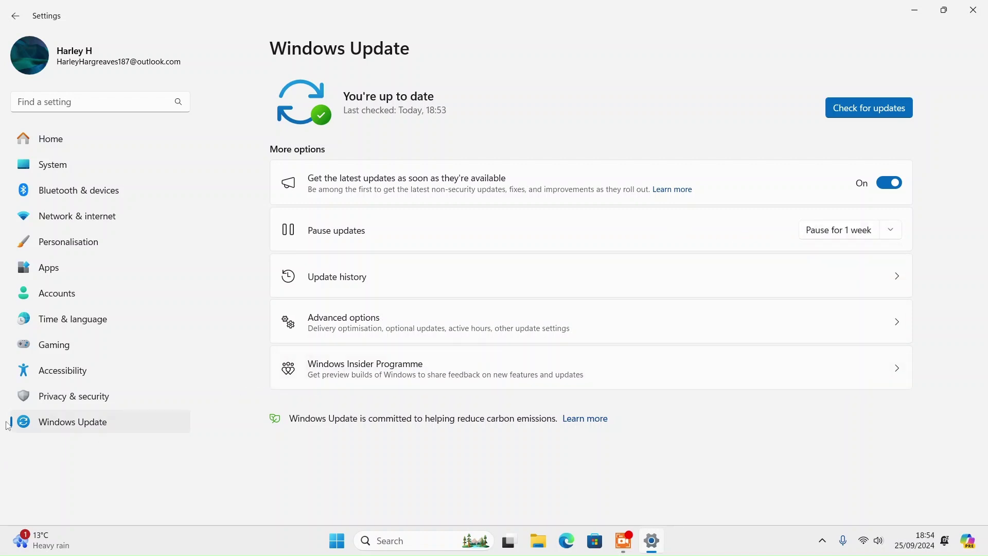
- In Privacy & security > General, turn off language-list access, app-launch tracking and Settings notifications
left_click(39, 395)
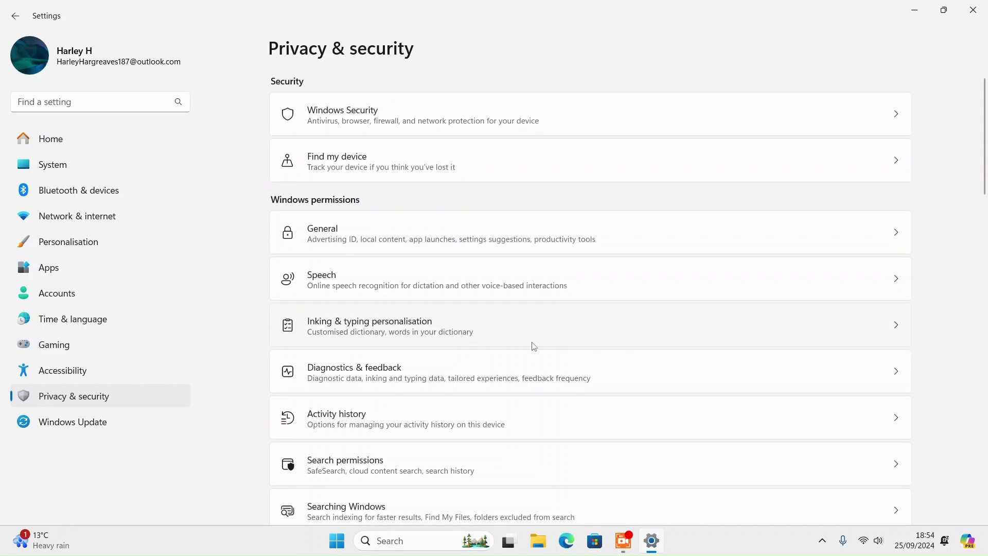
scroll(531, 346, "down", 4)
scroll(515, 340, "up", 4)
scroll(385, 335, "down", 2)
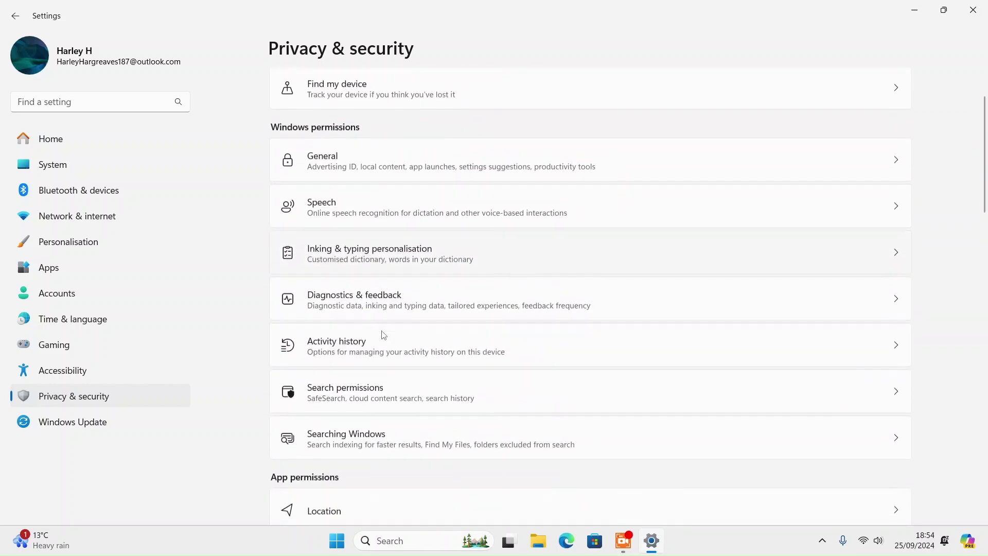
left_click(421, 161)
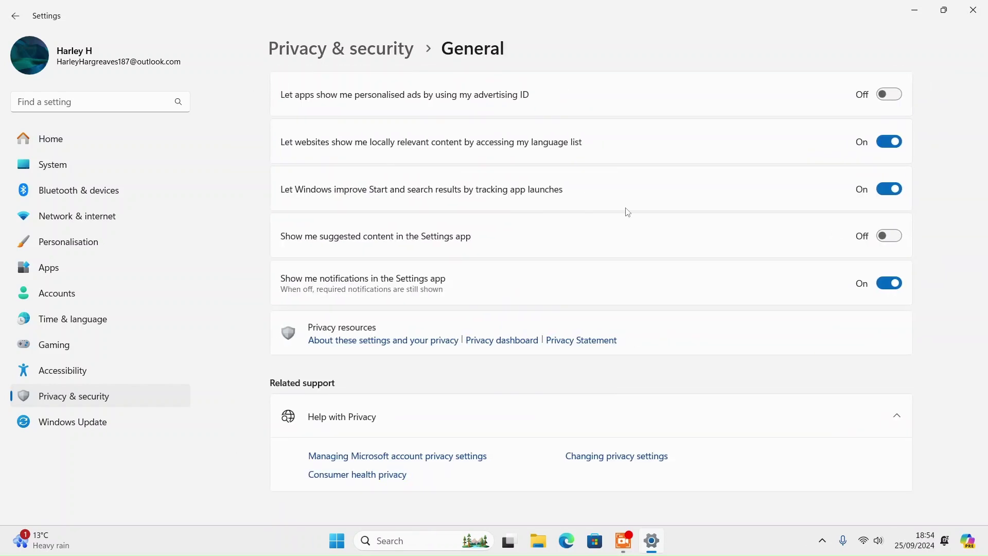
left_click(889, 142)
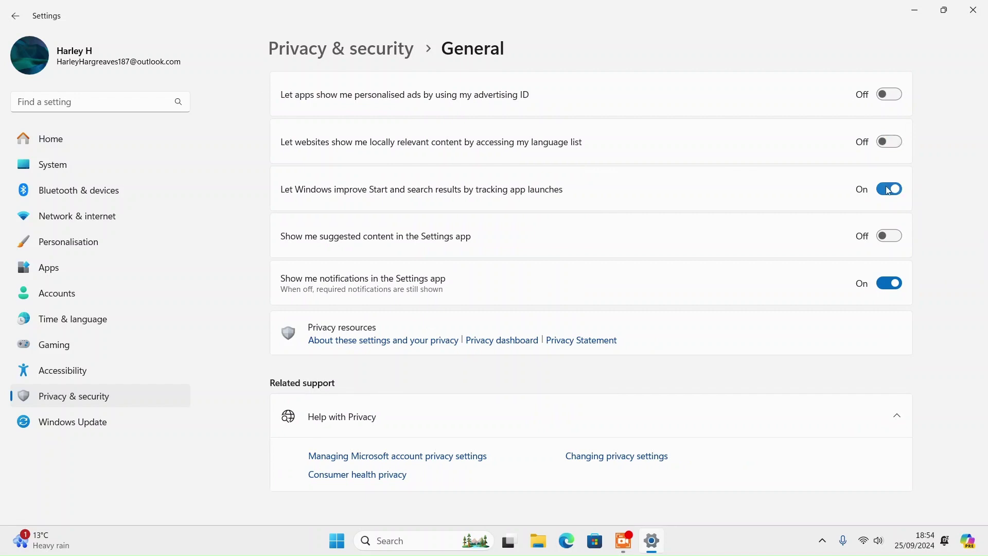
left_click(889, 188)
left_click(889, 283)
- In Searching Windows, turn on Respect power settings when indexing, then return to Privacy & security
left_click(348, 50)
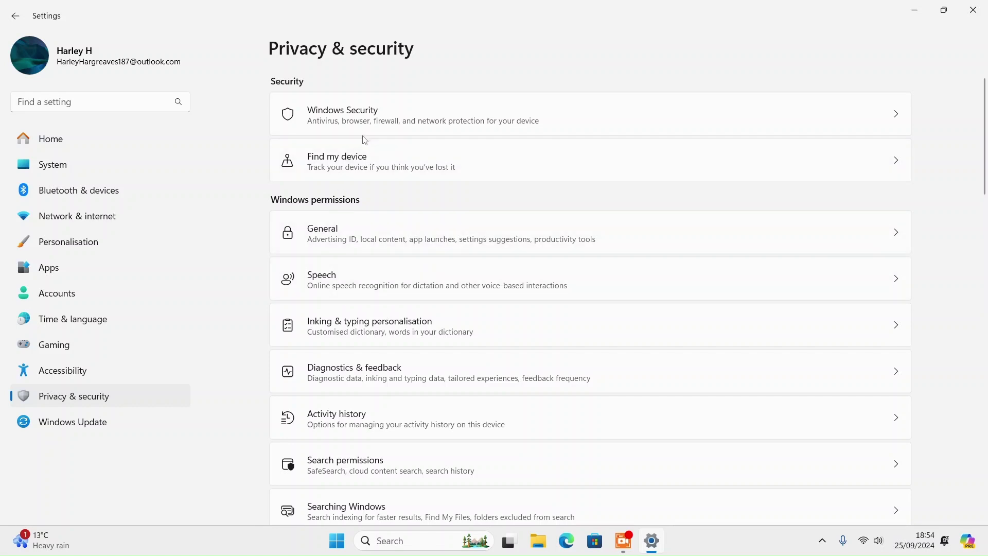
scroll(374, 246, "down", 2)
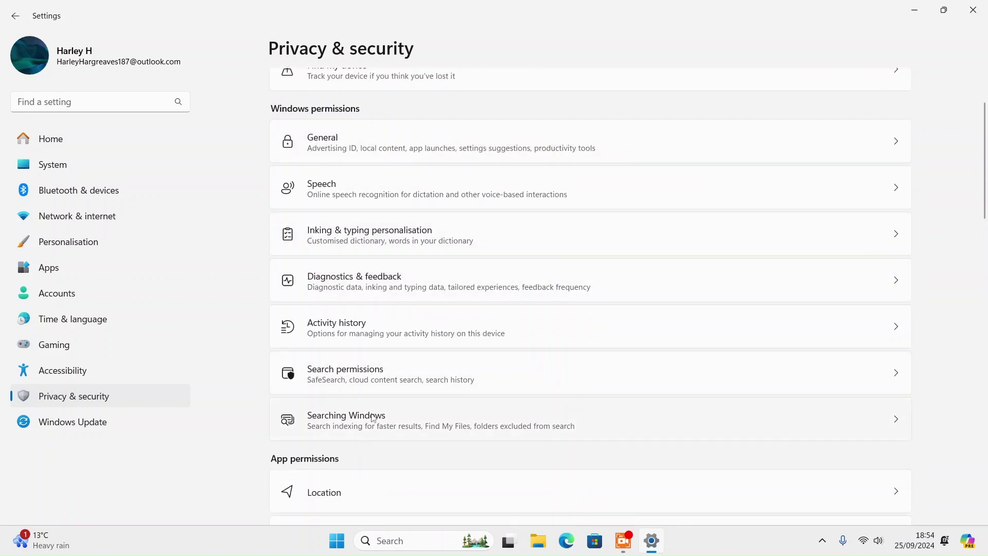
left_click(373, 417)
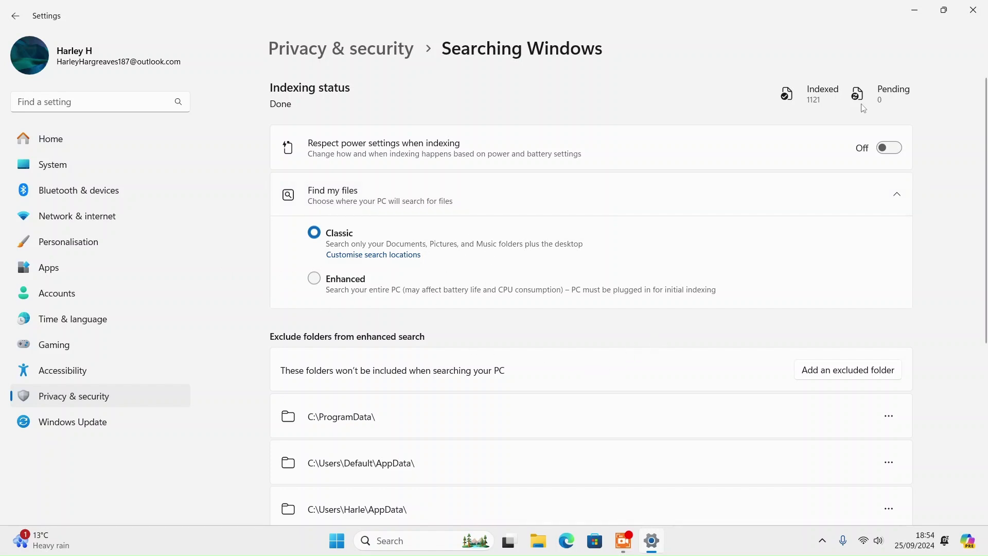
left_click(889, 150)
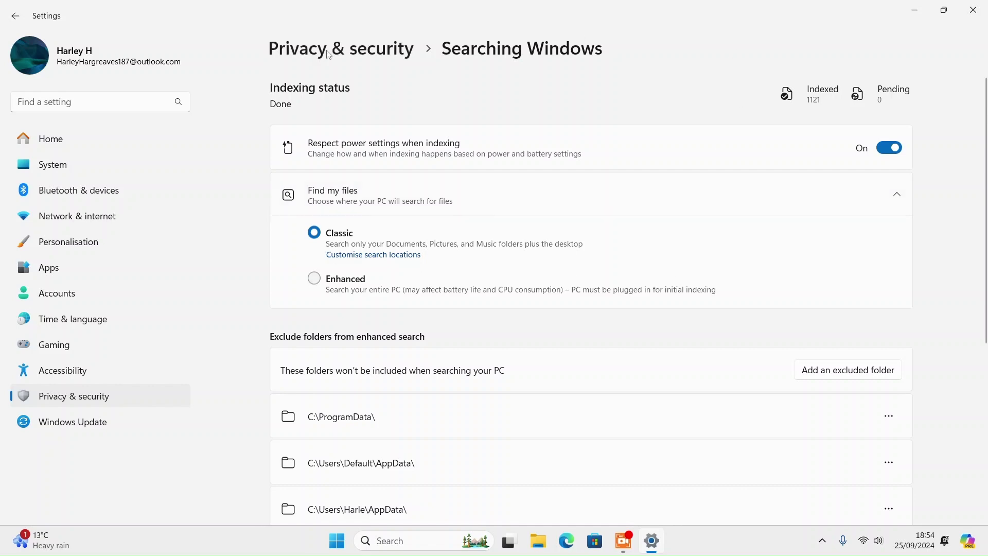
left_click(341, 49)
- Under App permissions > Location, switch the Allow location override toggle off
scroll(421, 348, "down", 15)
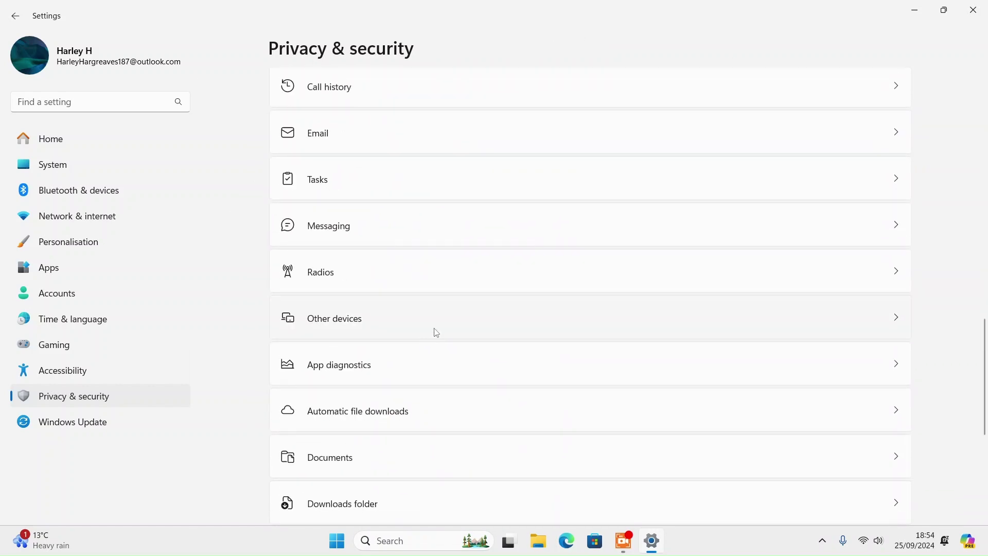
scroll(442, 324, "down", 5)
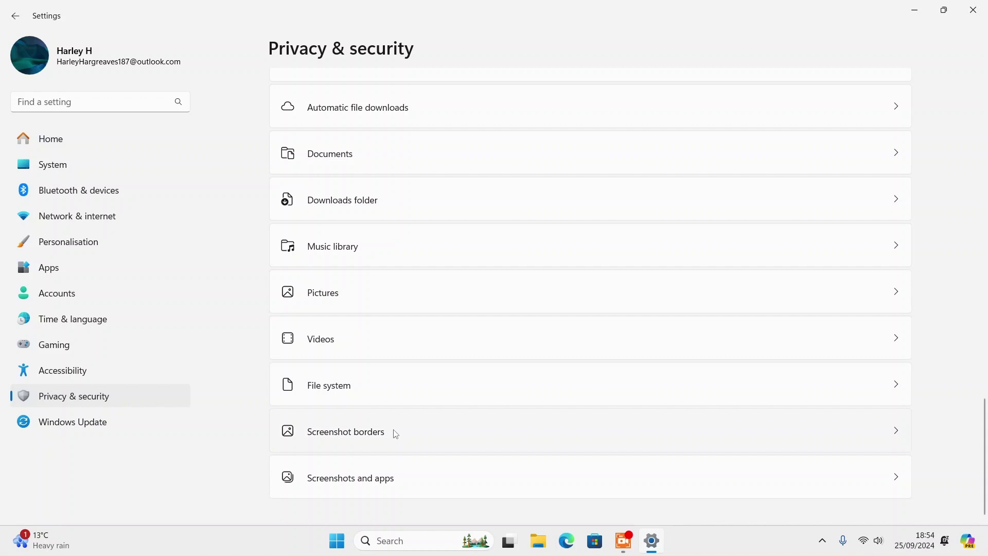
scroll(420, 240, "up", 15)
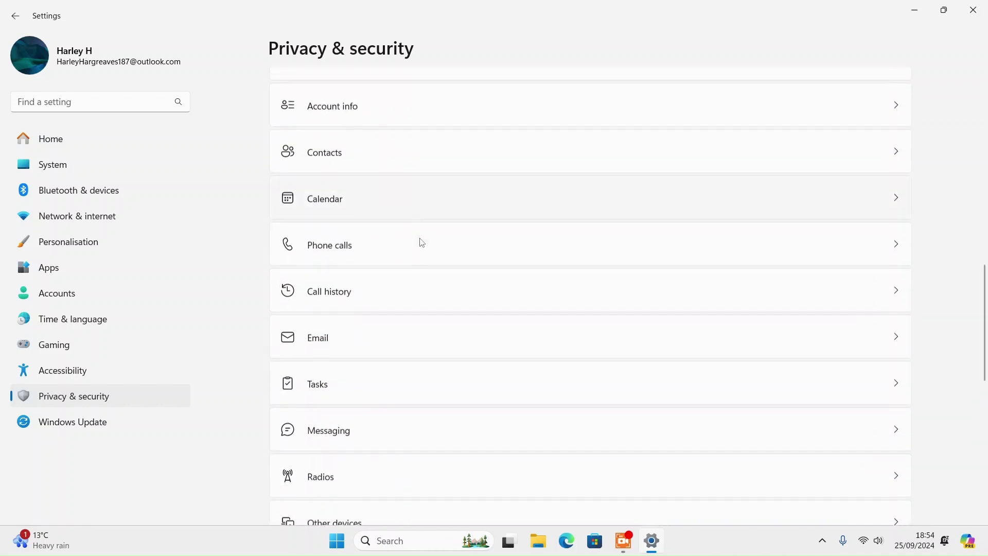
scroll(422, 243, "up", 1)
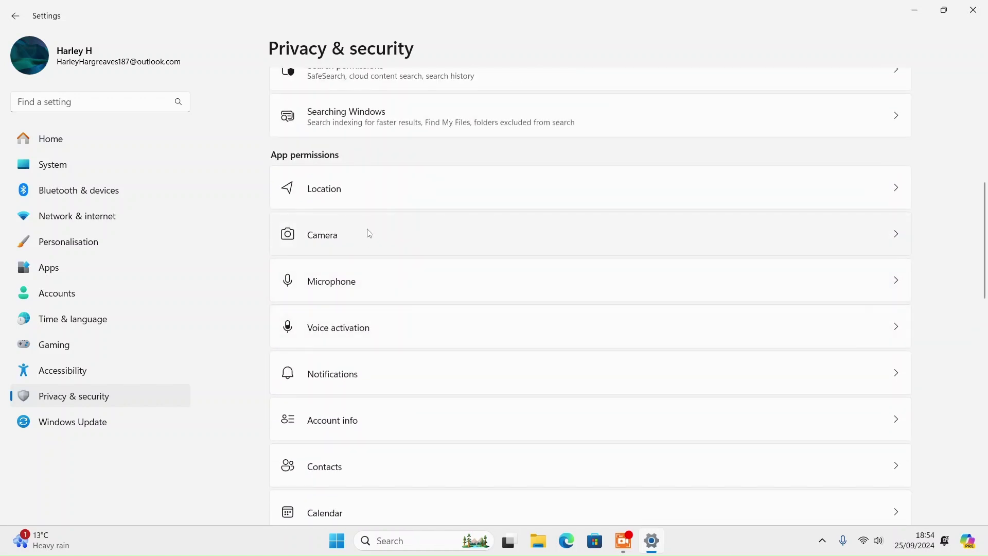
left_click(384, 200)
scroll(827, 211, "down", 4)
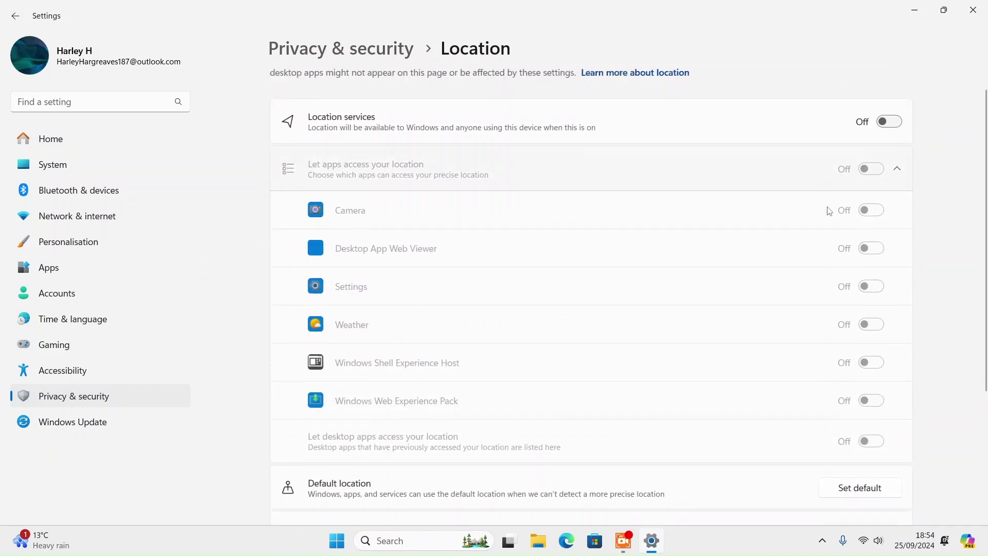
left_click(898, 402)
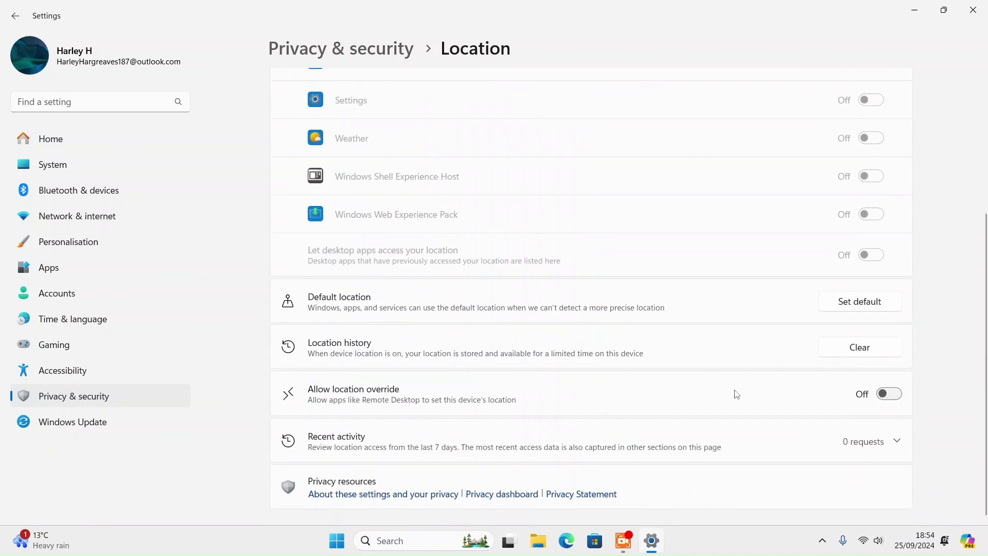